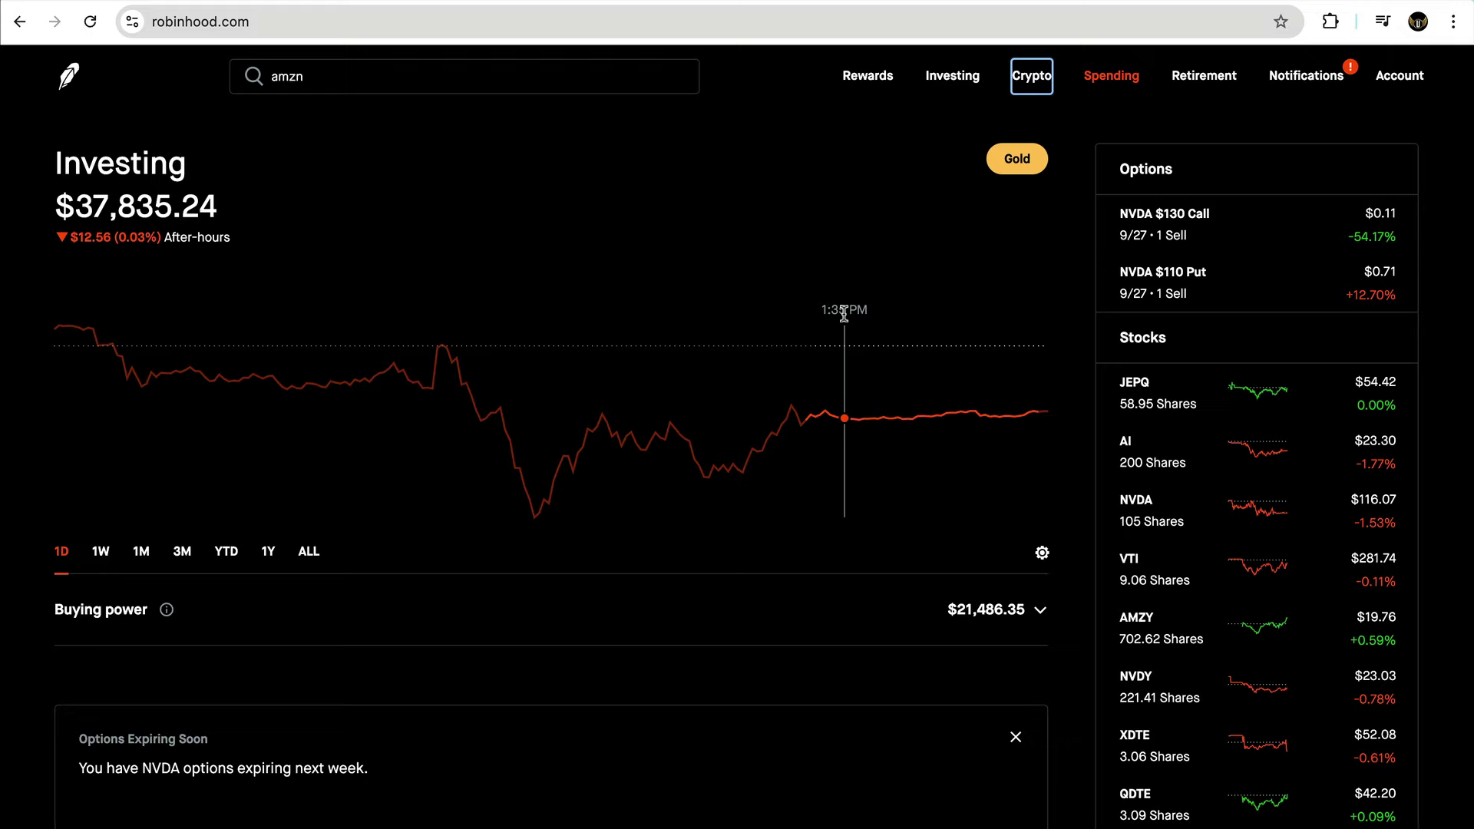
Step: Switch to the Options Tracking Sheet in Google Sheets and check the rolled NVDA put's expiration, premium collected and money spent in row 4
key(ctrl+Tab)
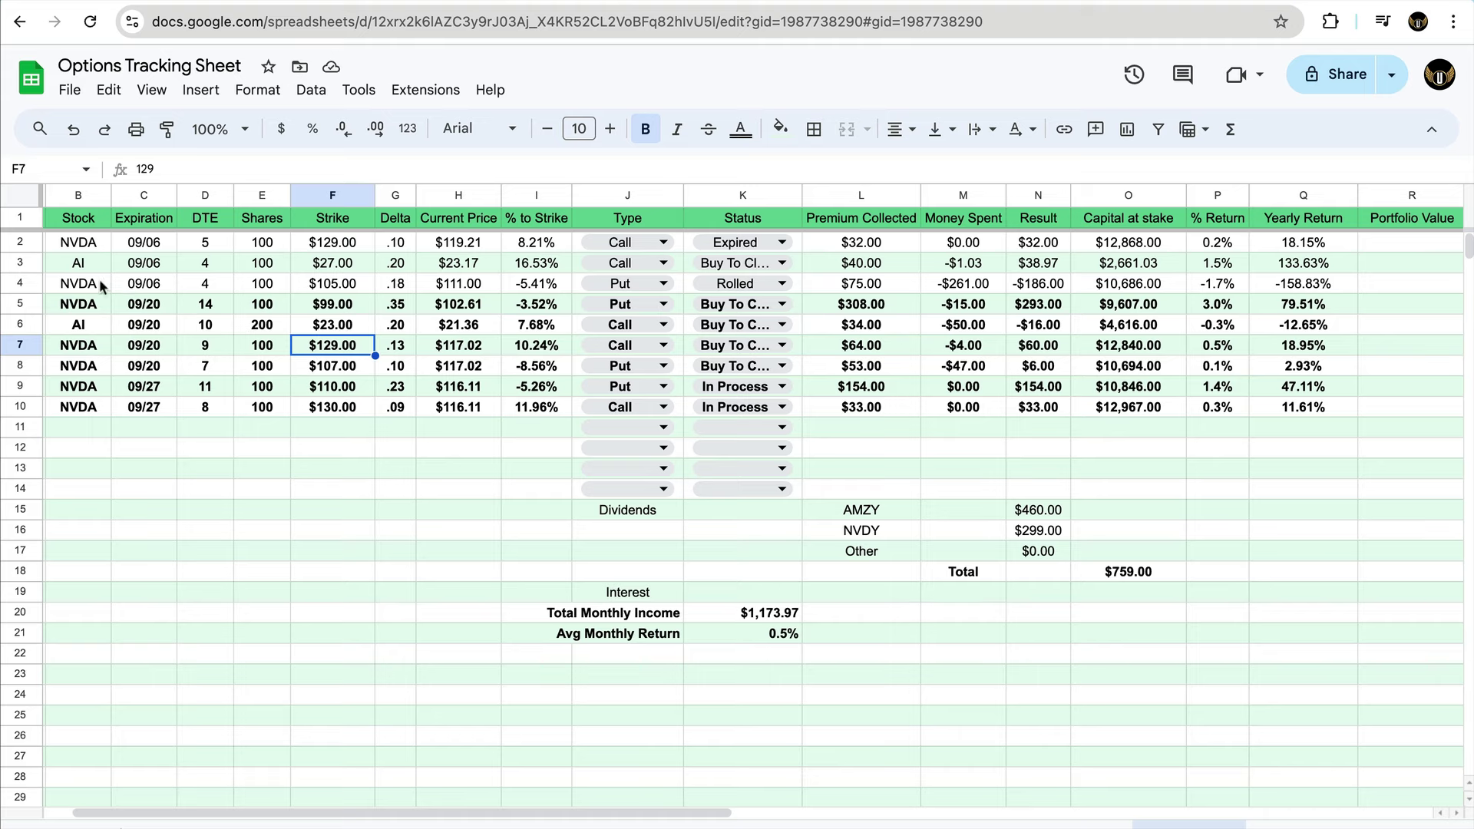
click(152, 286)
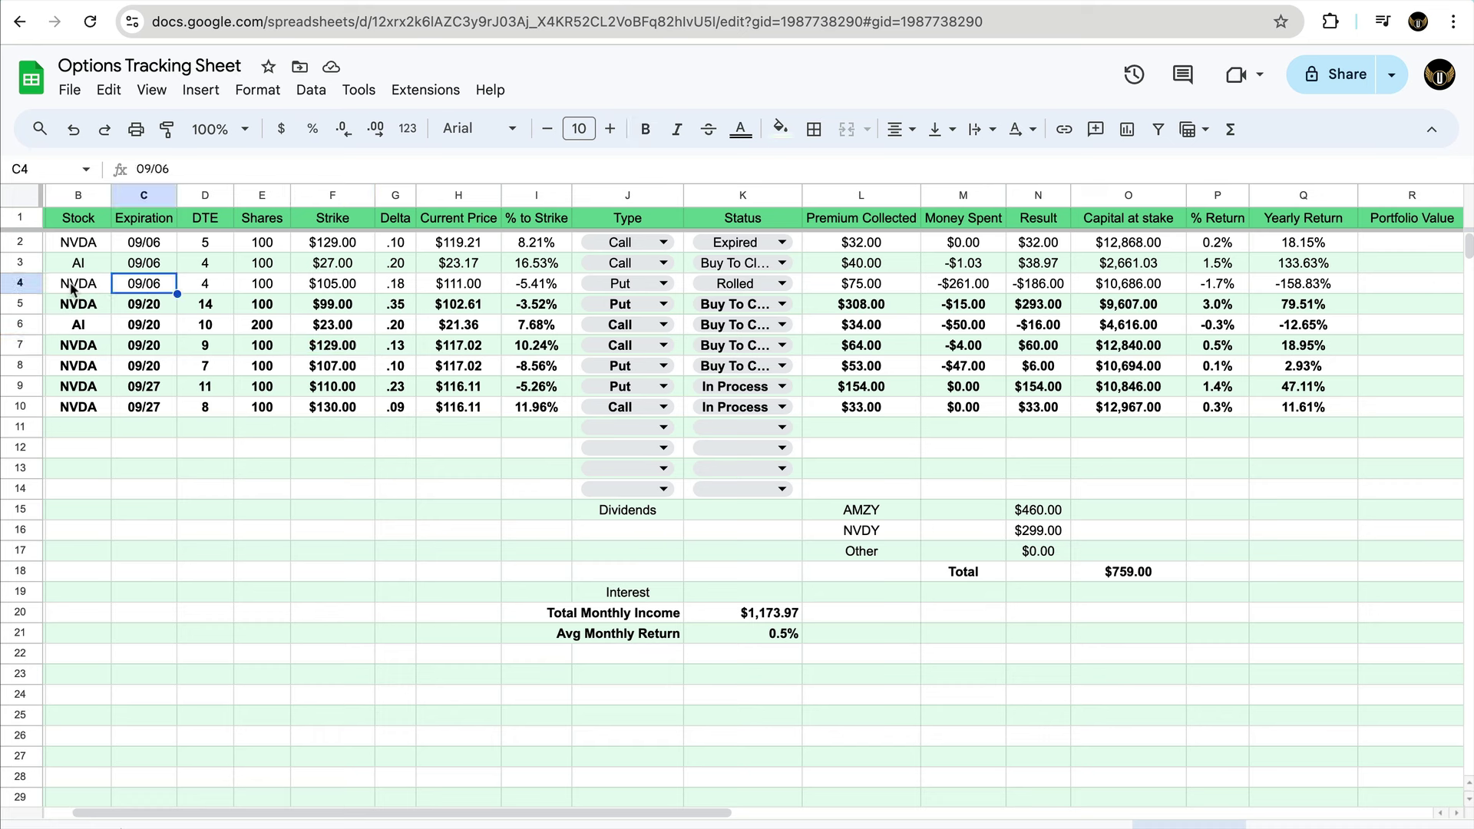
click(882, 286)
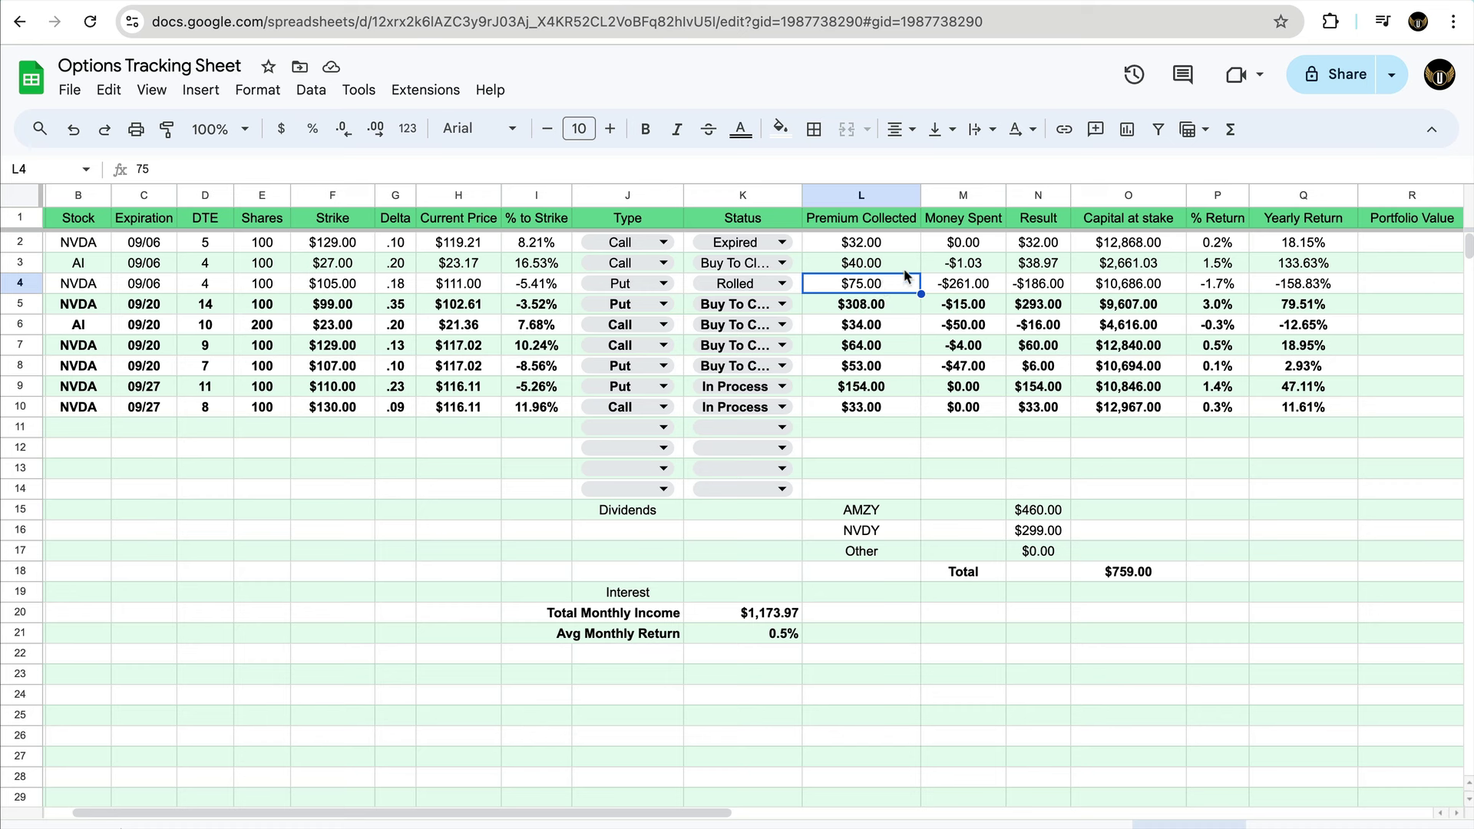
click(957, 286)
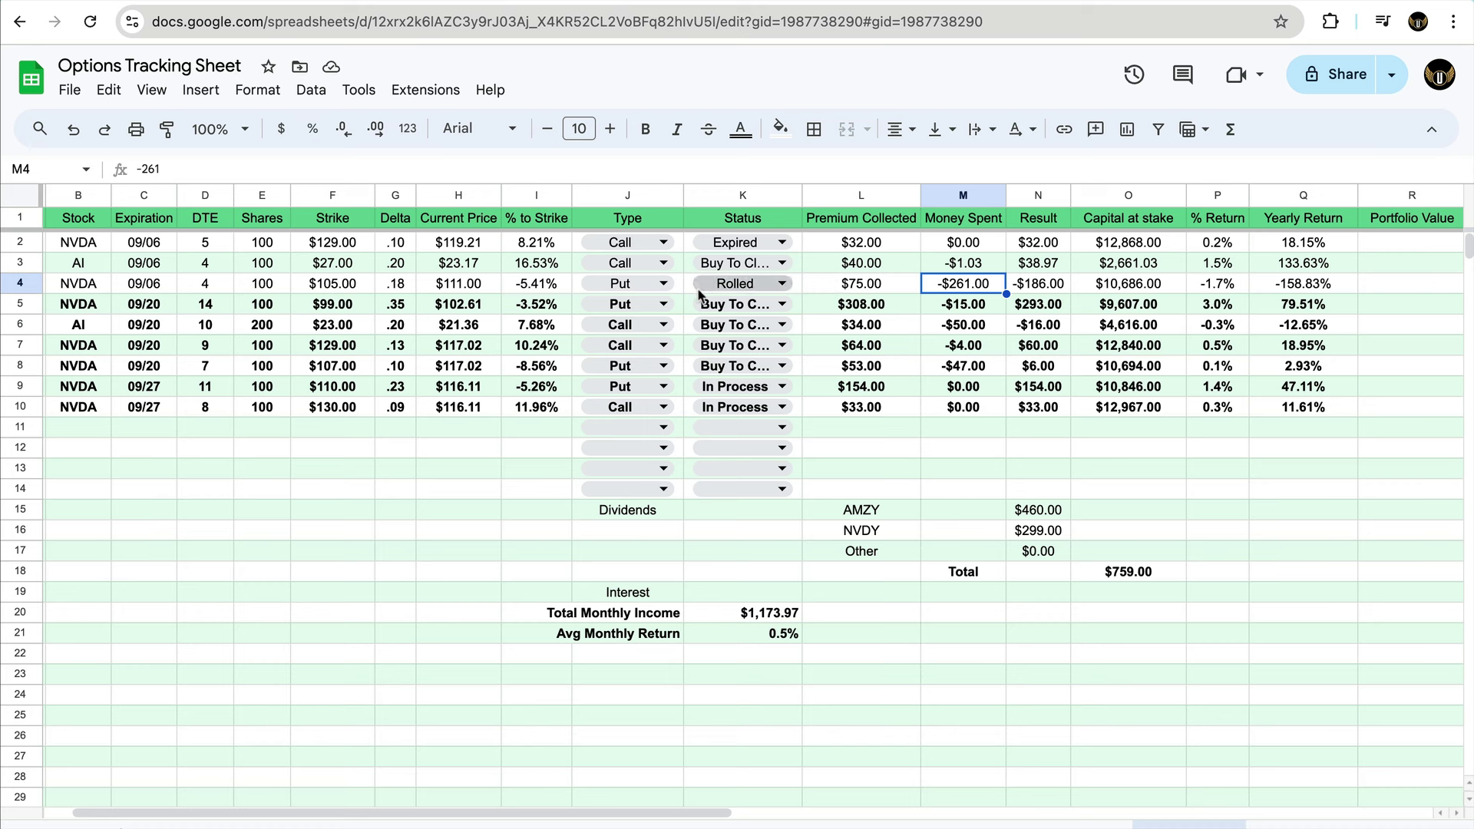
Step: Review the strike, expiration and premium of the NVDA put in row 5, comparing the premium with the rolled put's money spent
click(334, 308)
click(160, 307)
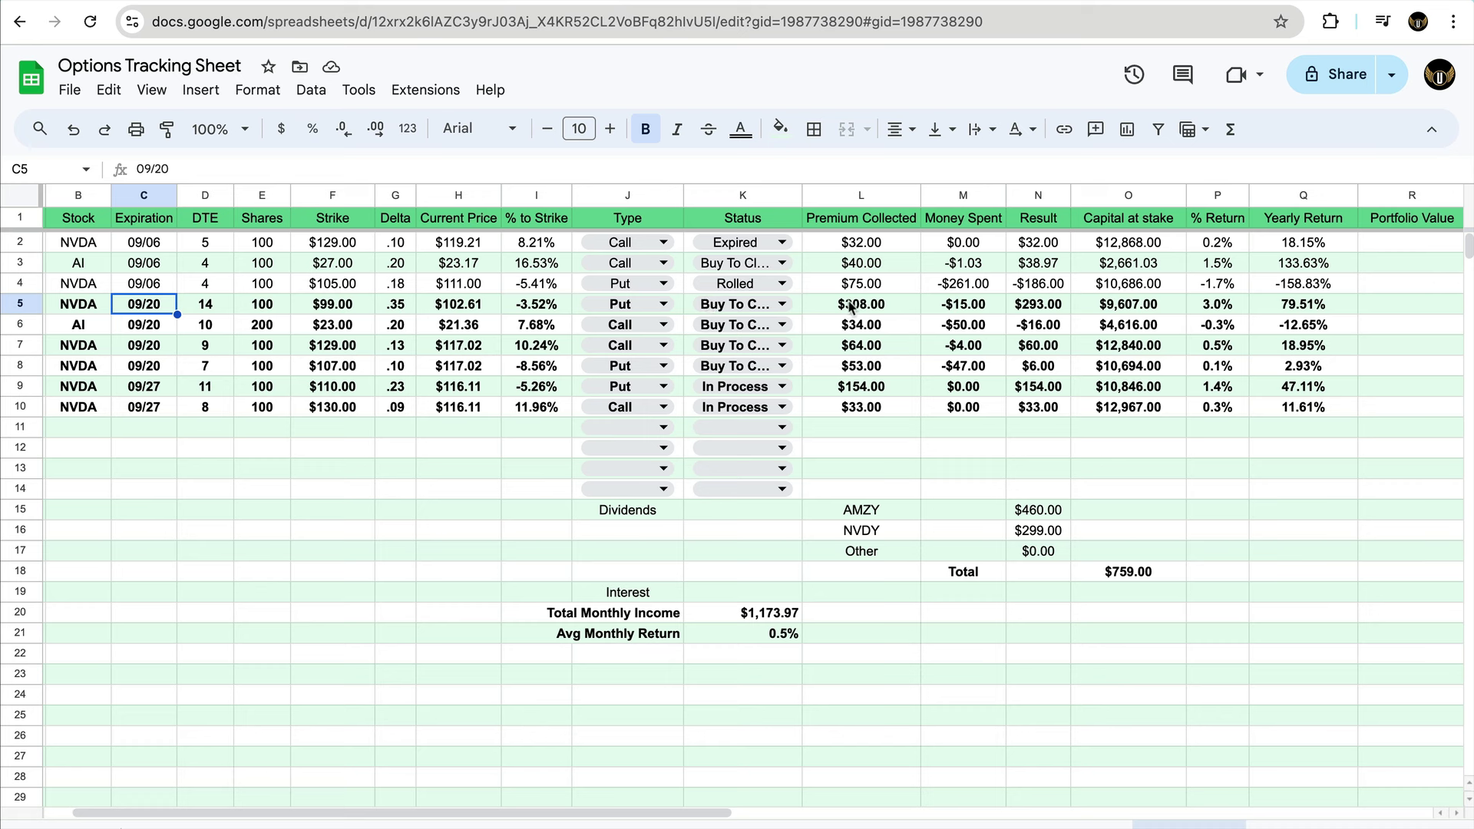
click(872, 308)
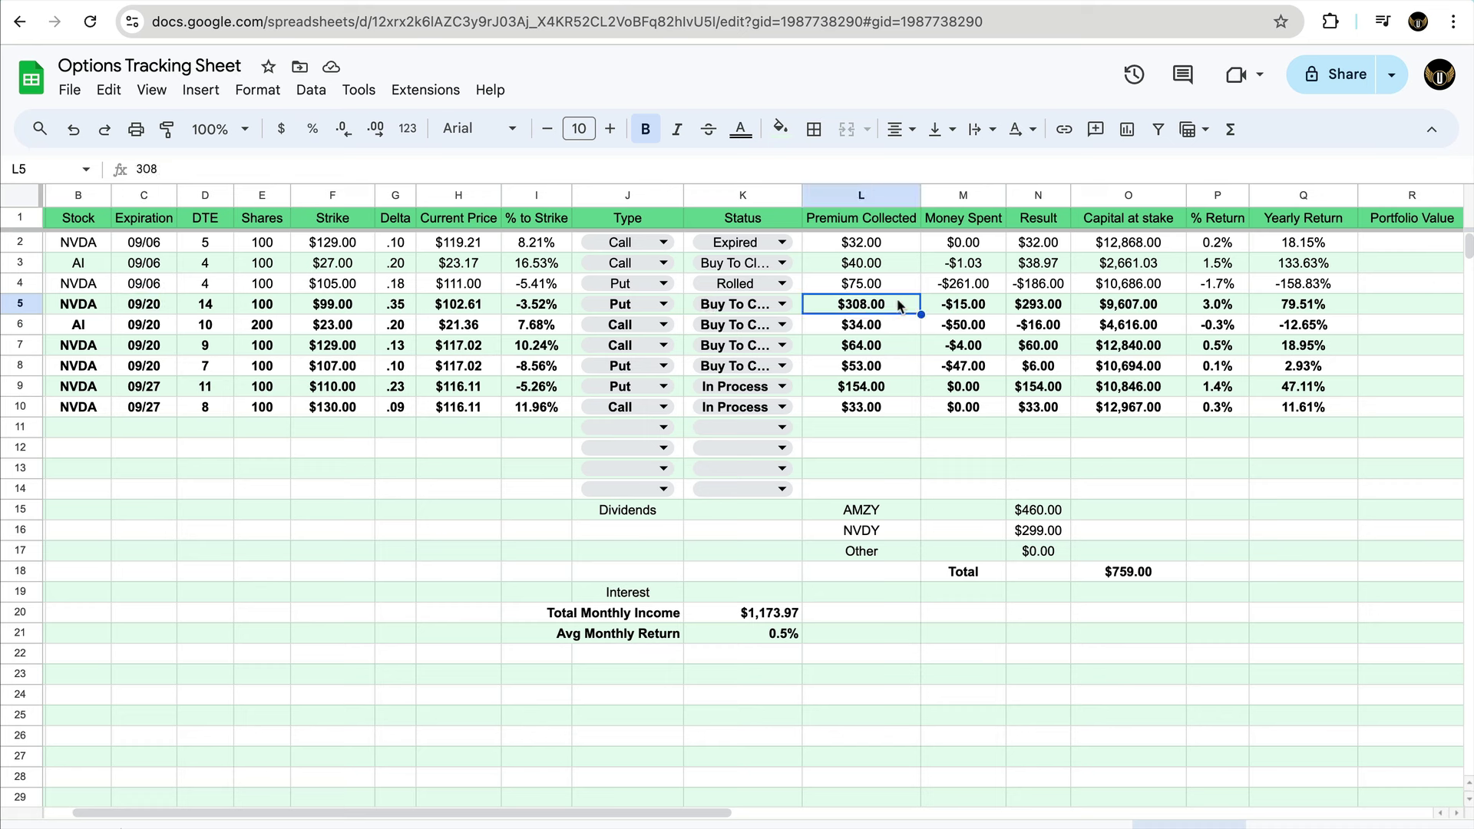
click(934, 287)
click(887, 309)
Step: Review the AI call in row 6, checking its premium collected, strike, money spent and result
click(79, 325)
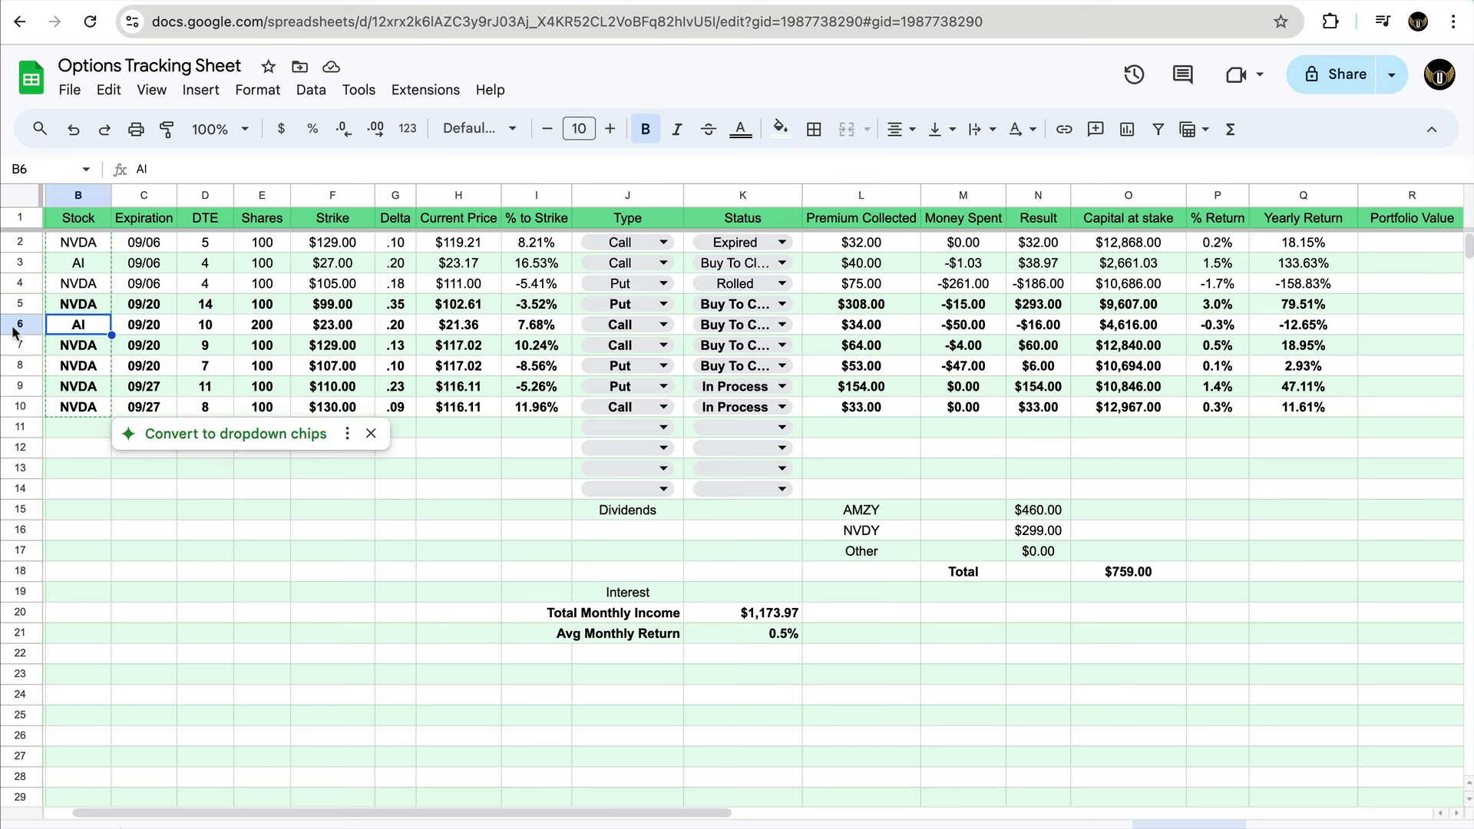
click(19, 328)
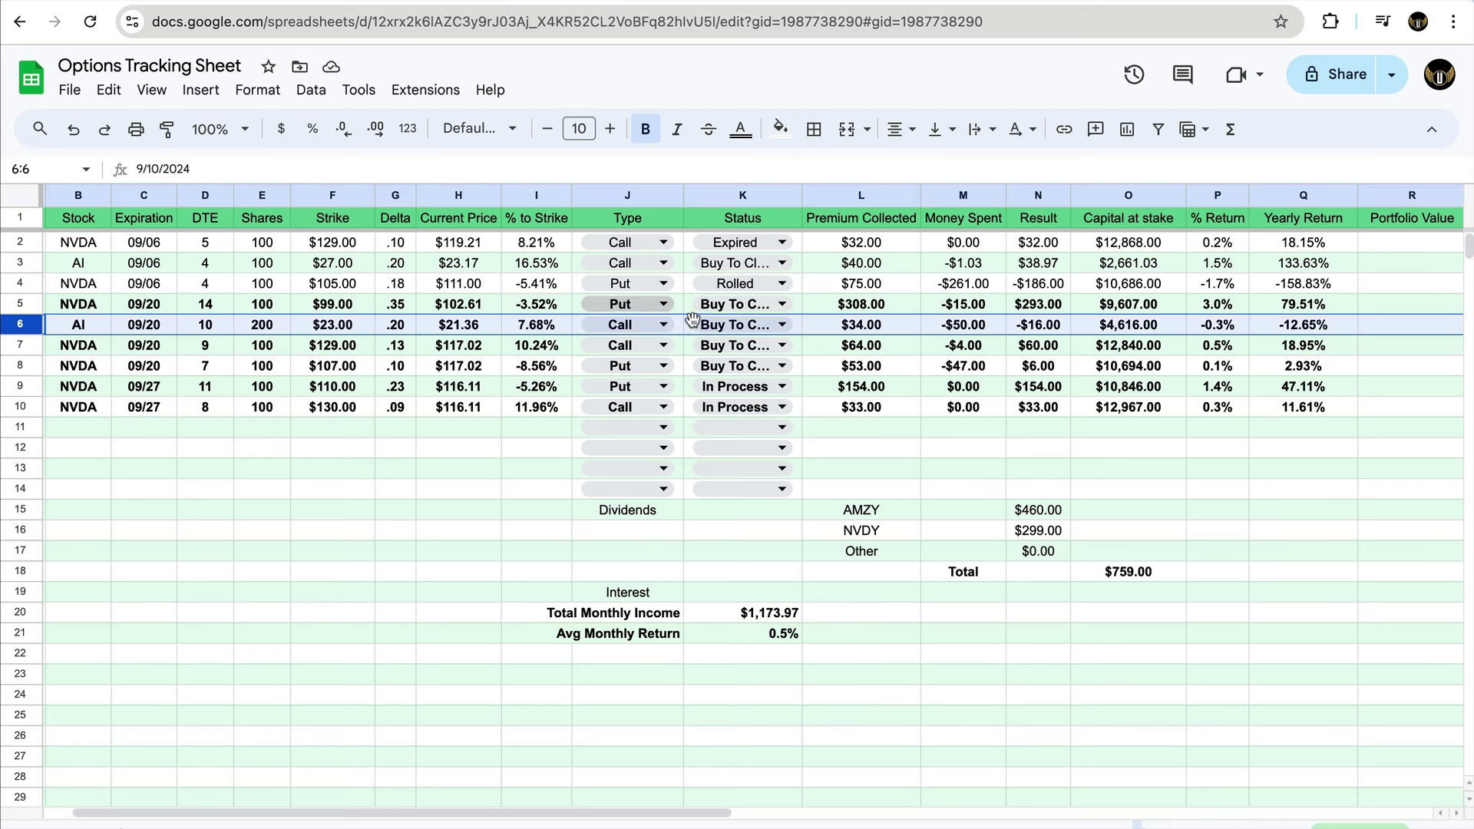
click(869, 328)
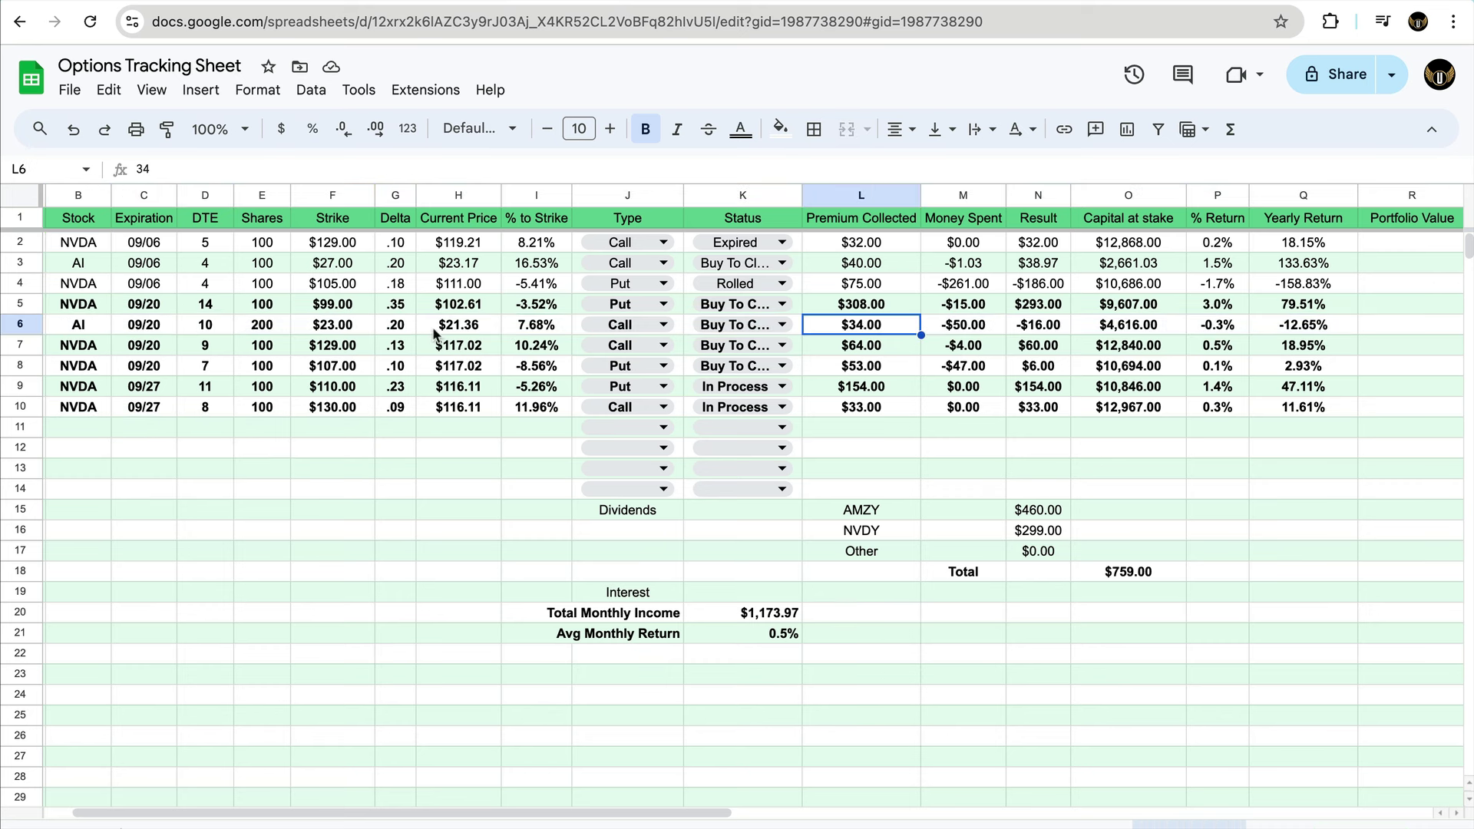
click(348, 331)
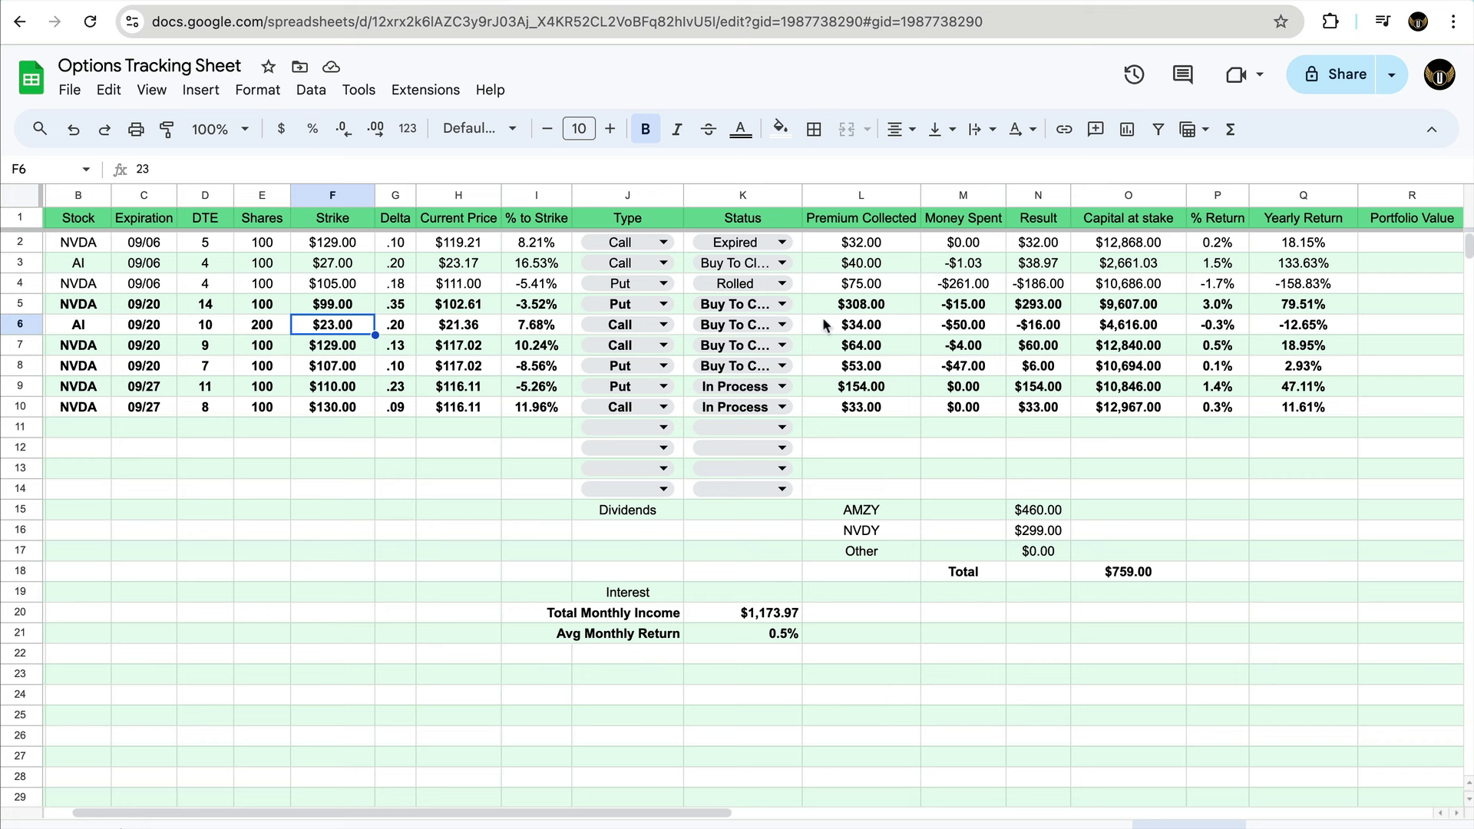
click(954, 331)
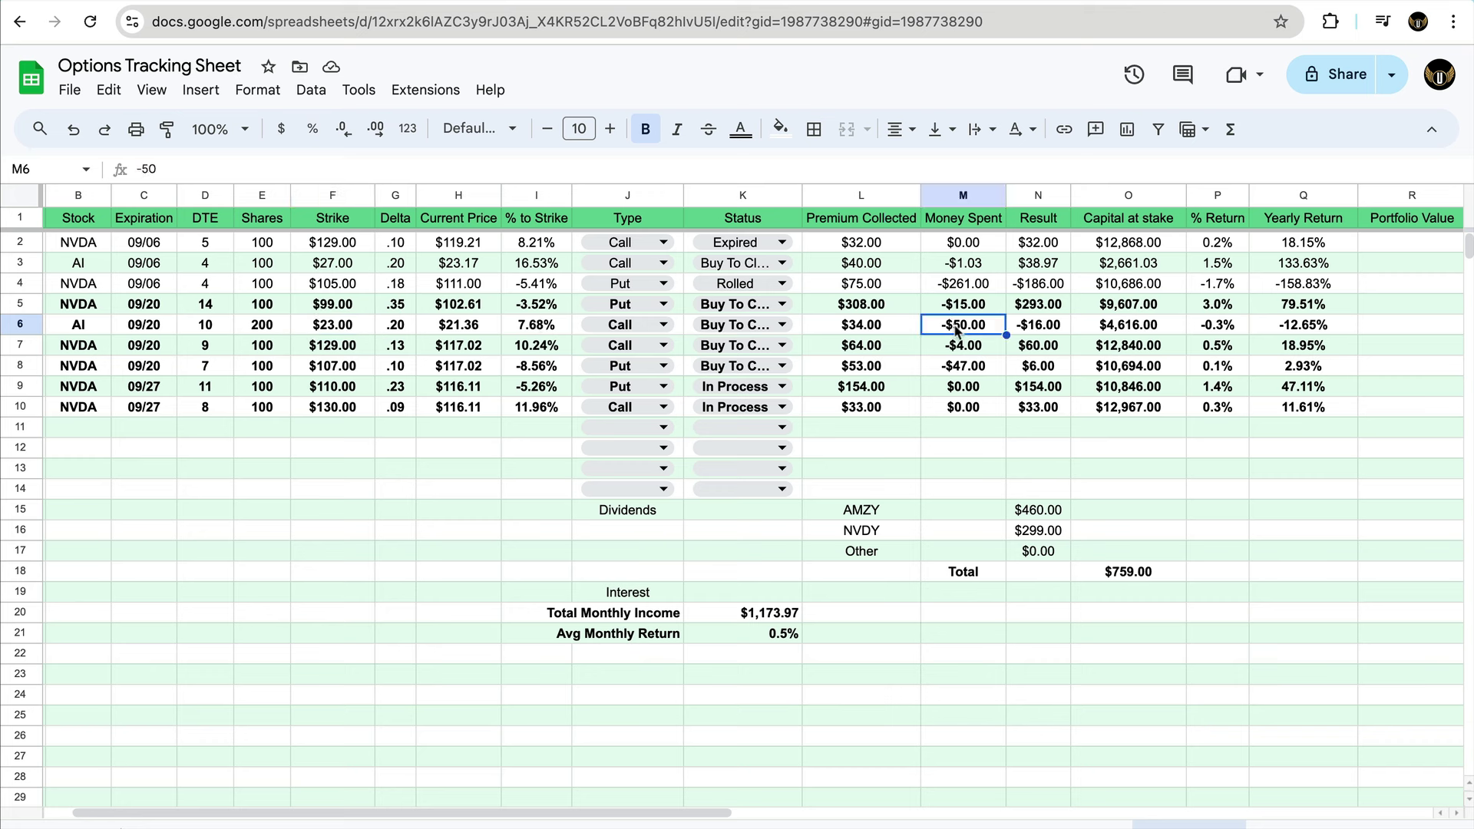
click(1032, 328)
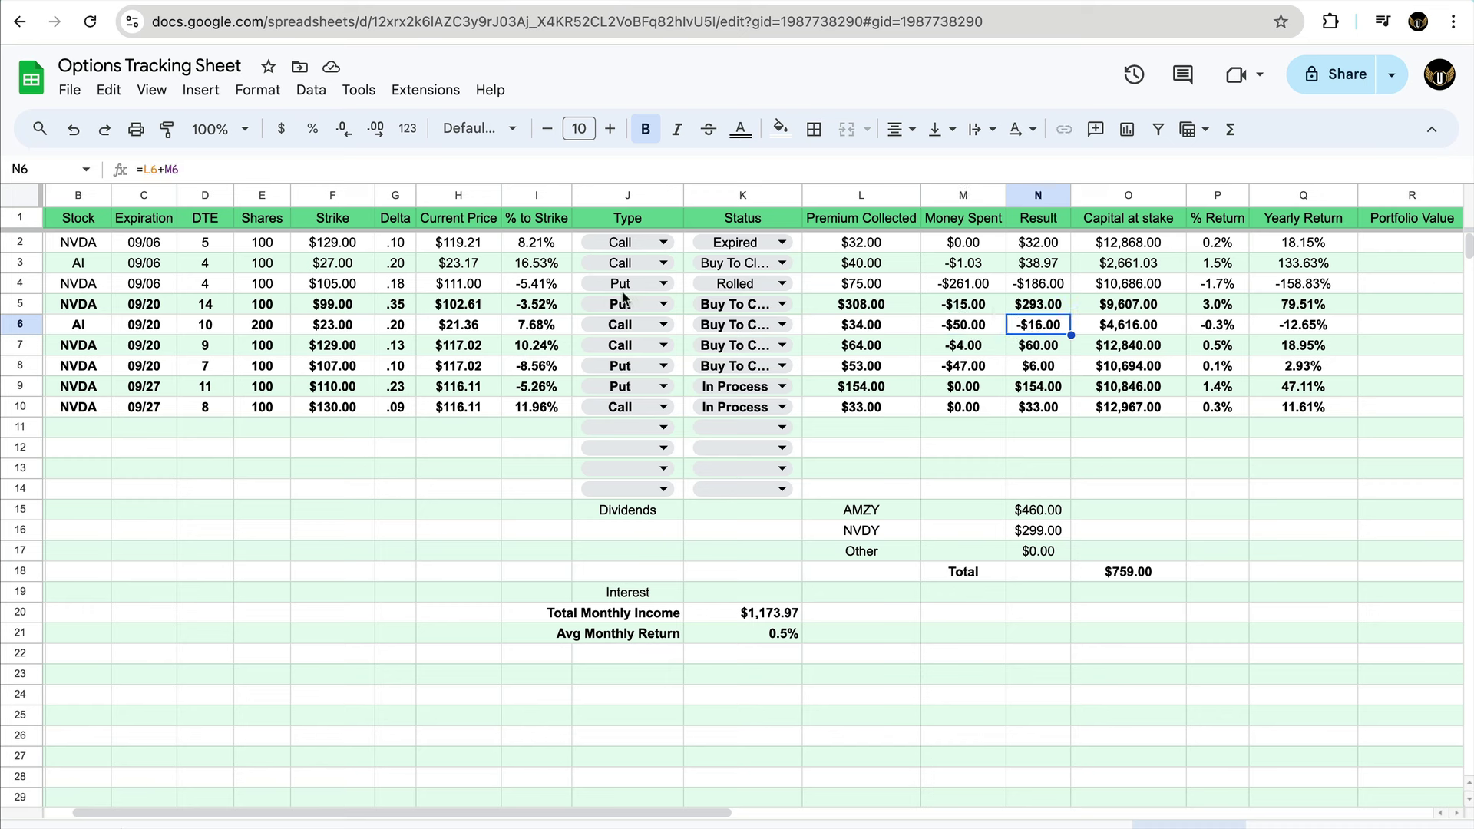
click(341, 327)
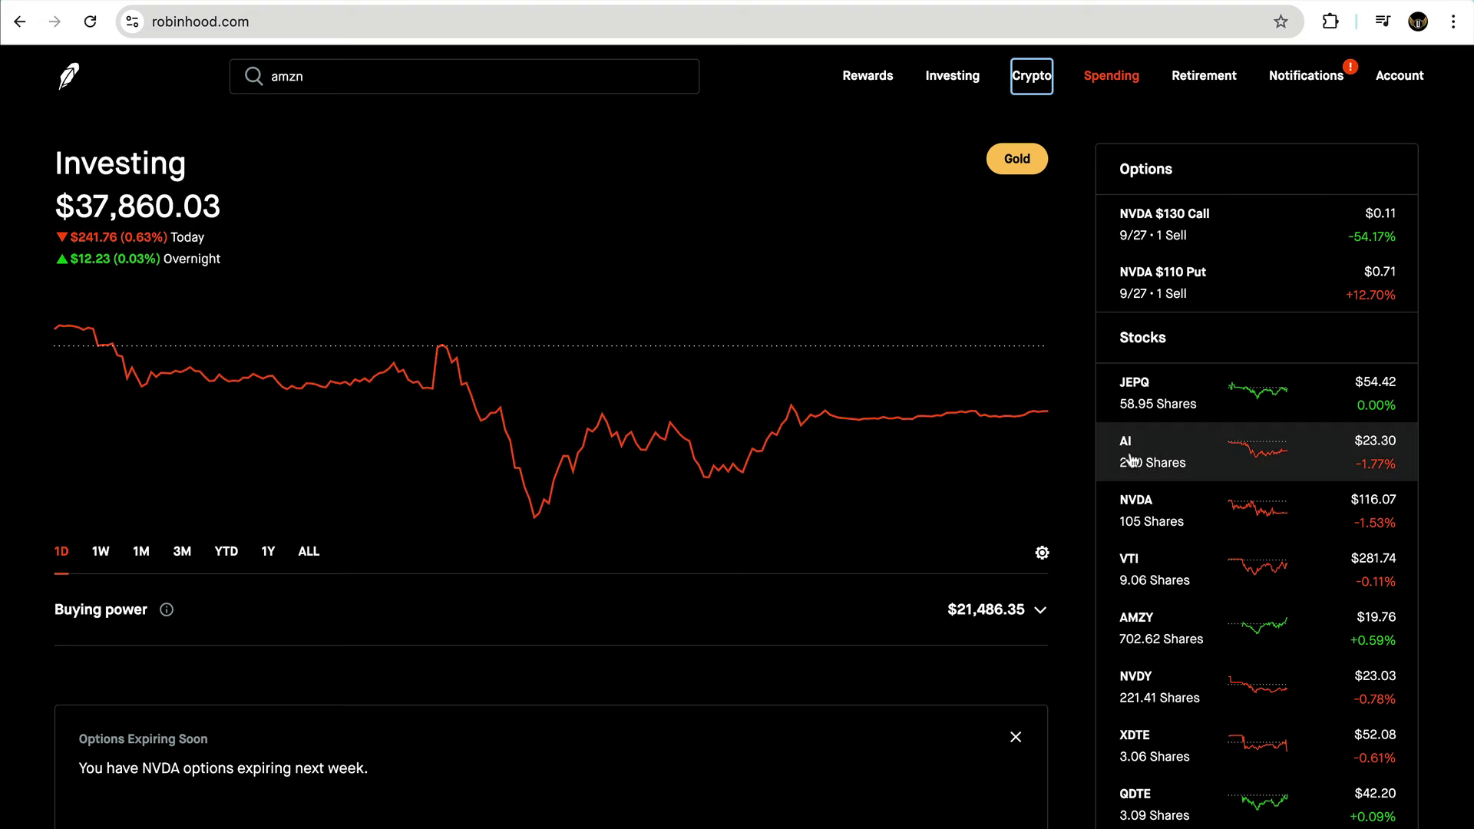
Step: Open the AI stock position on Robinhood and highlight its total return
click(1131, 459)
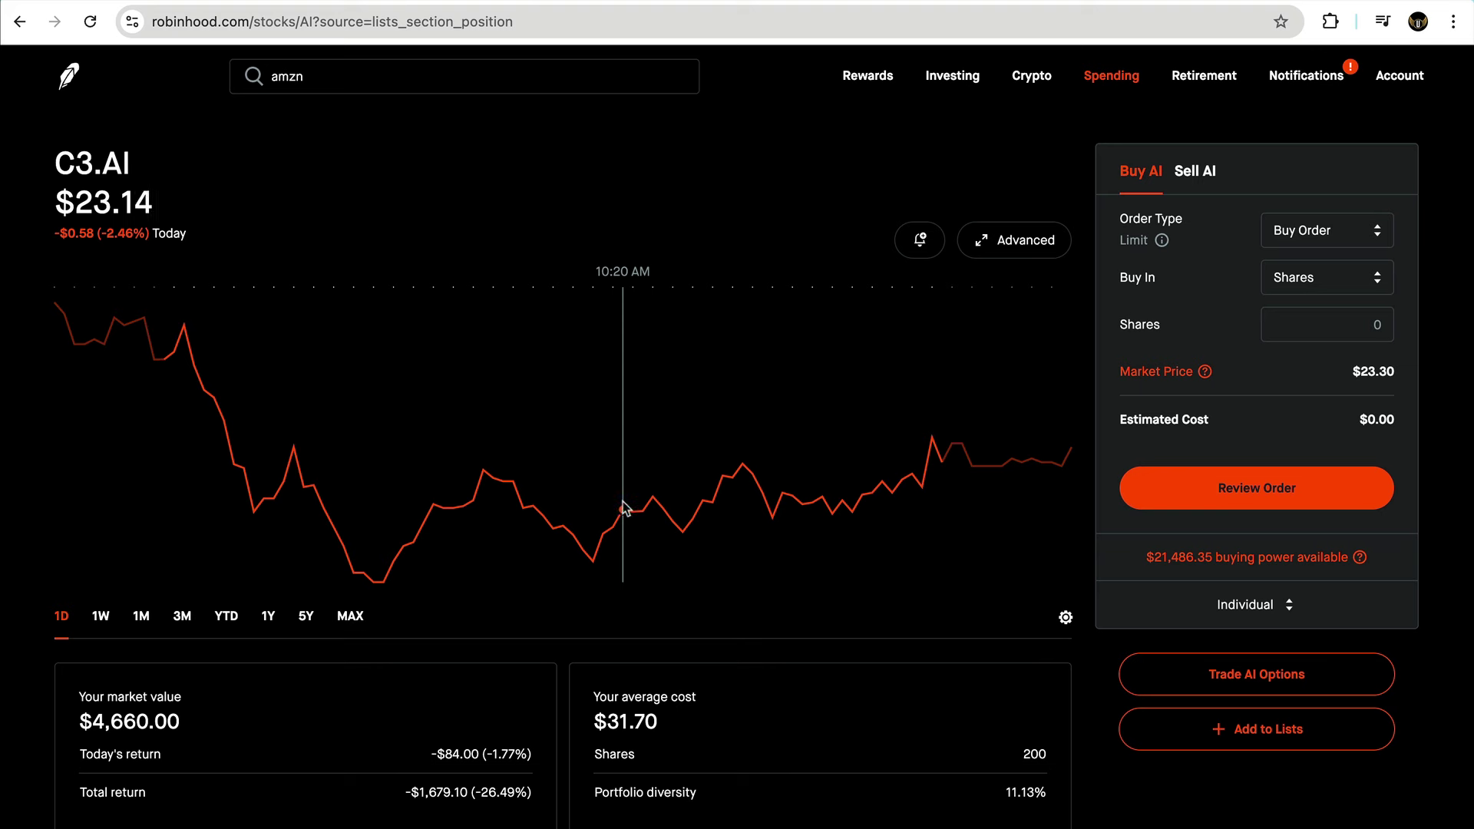
scroll(626, 508, down, 2)
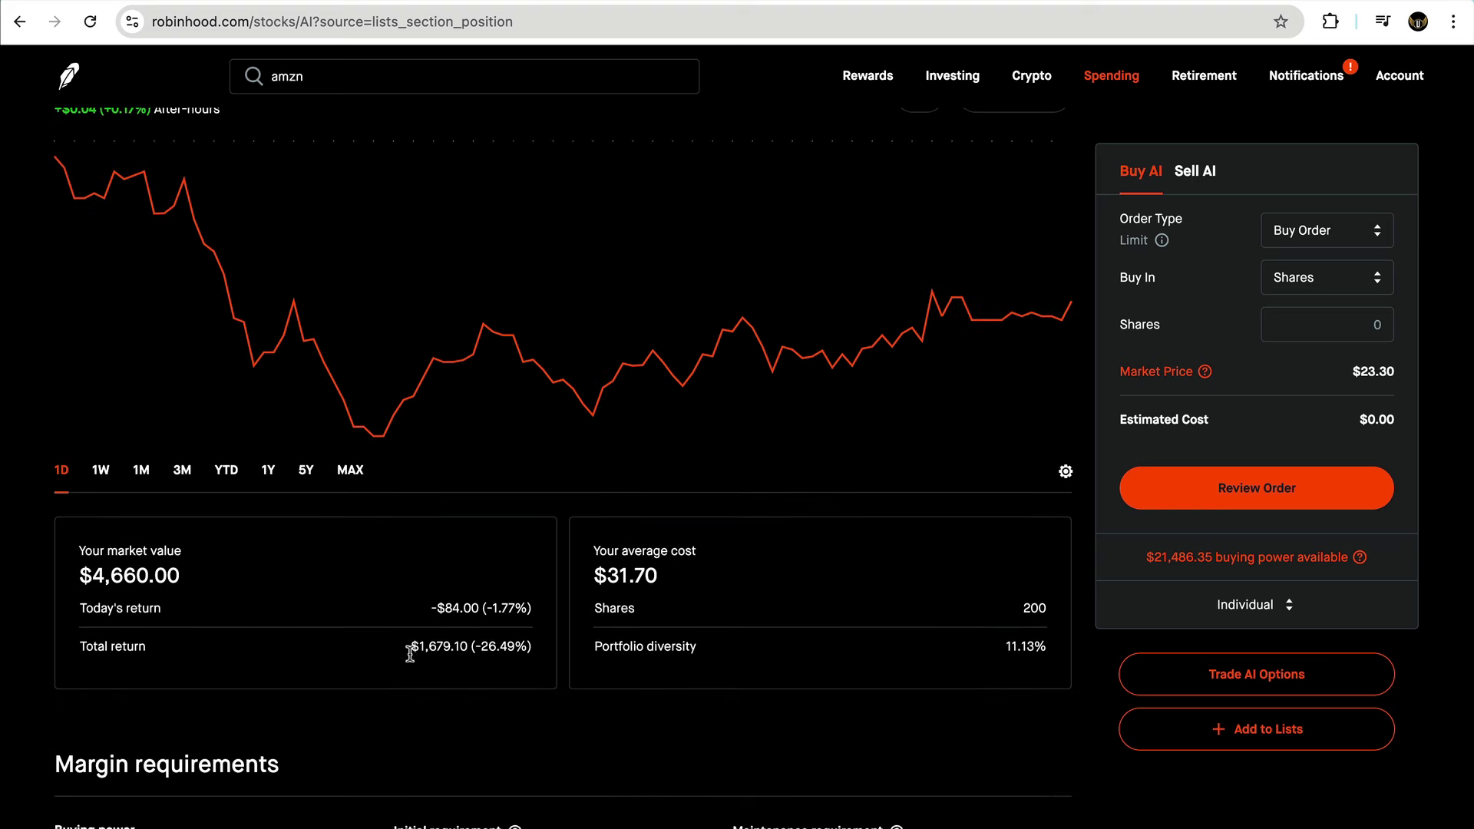
drag(404, 646, 532, 647)
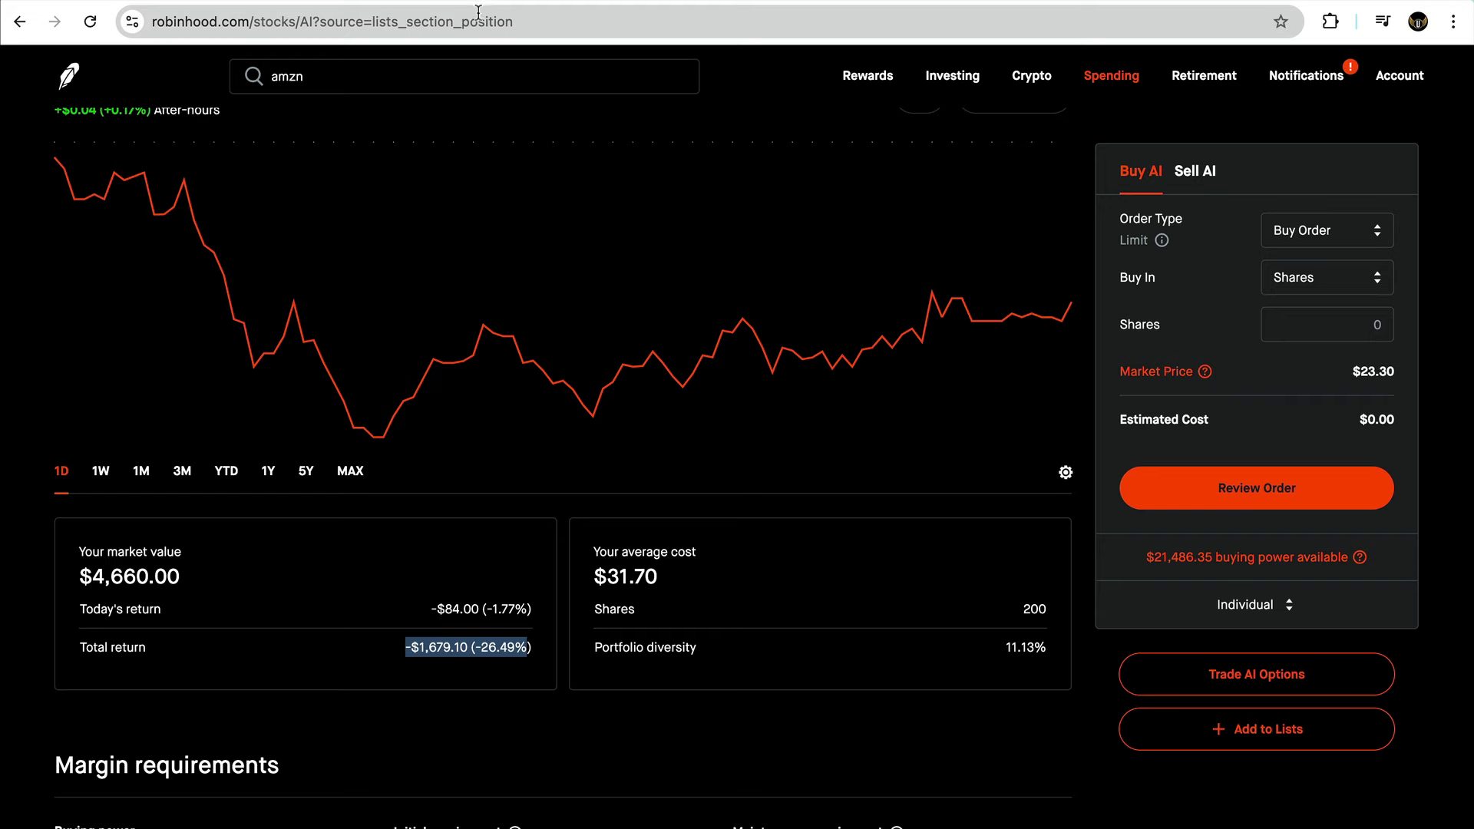
Step: Return to the Options Tracking Sheet and review the NVDA call in row 7, including its strike, premium collected, money spent and result
key(ctrl+Tab)
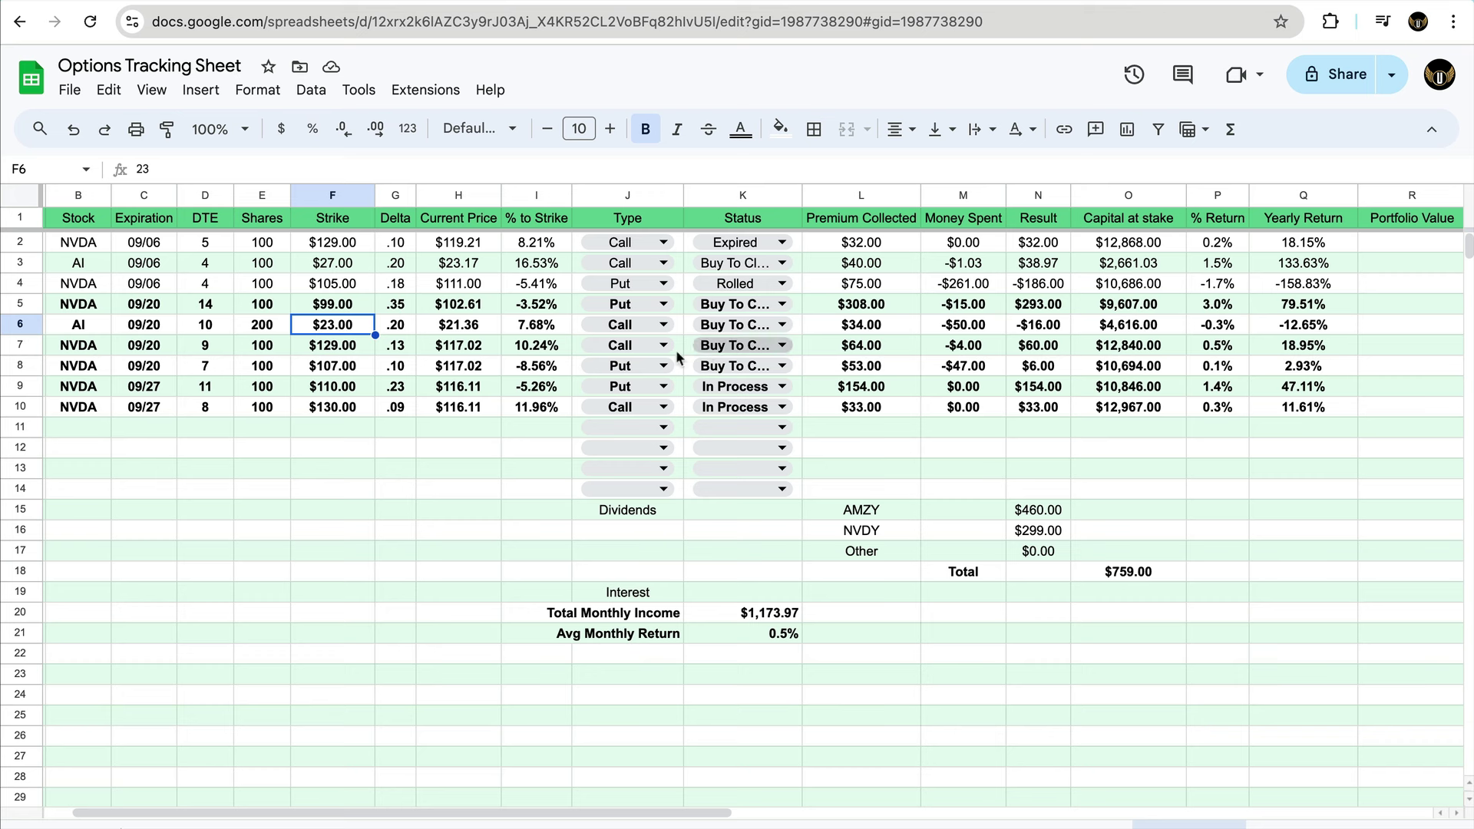
click(93, 347)
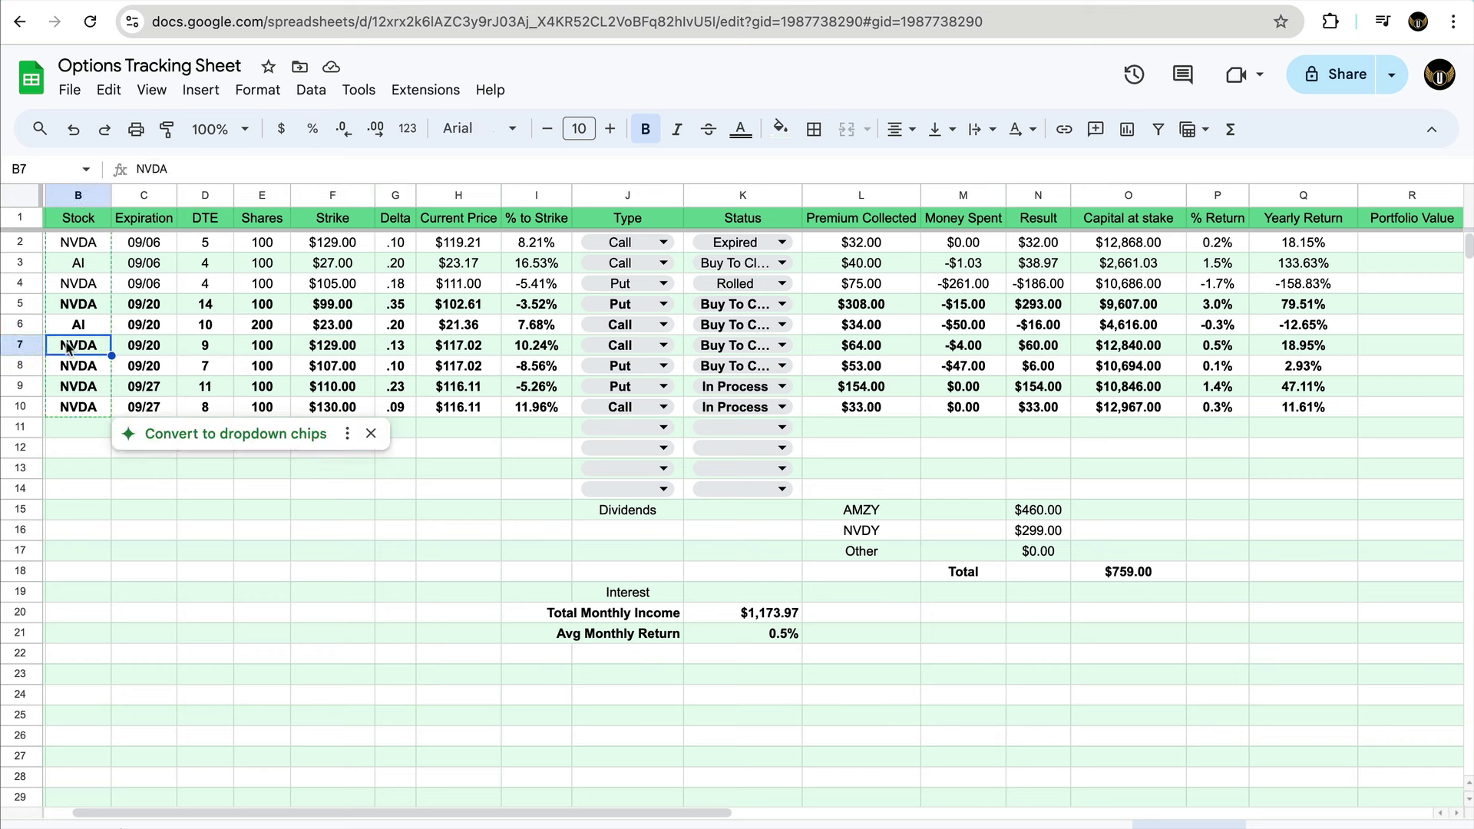
click(20, 345)
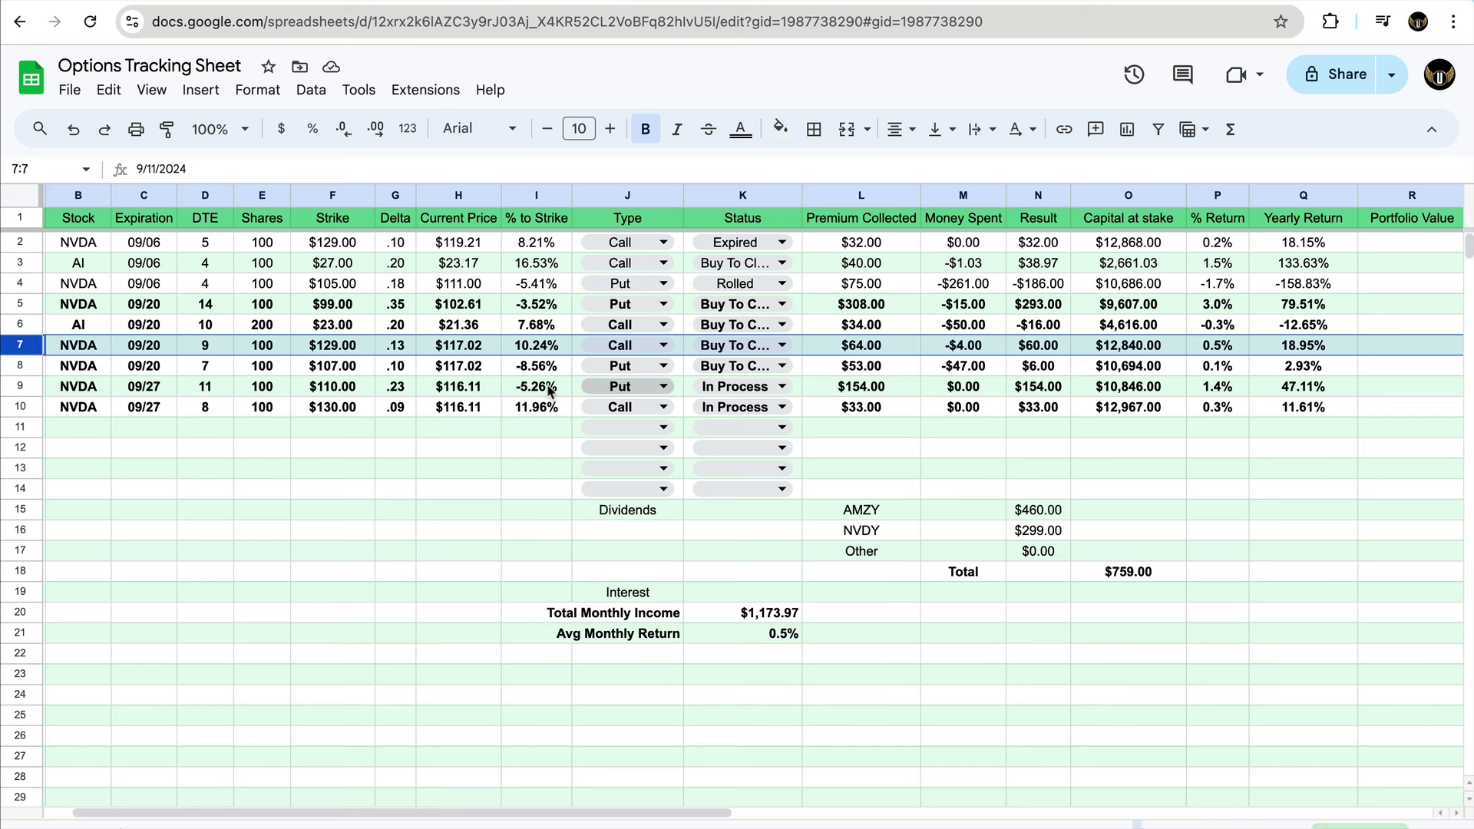
click(332, 347)
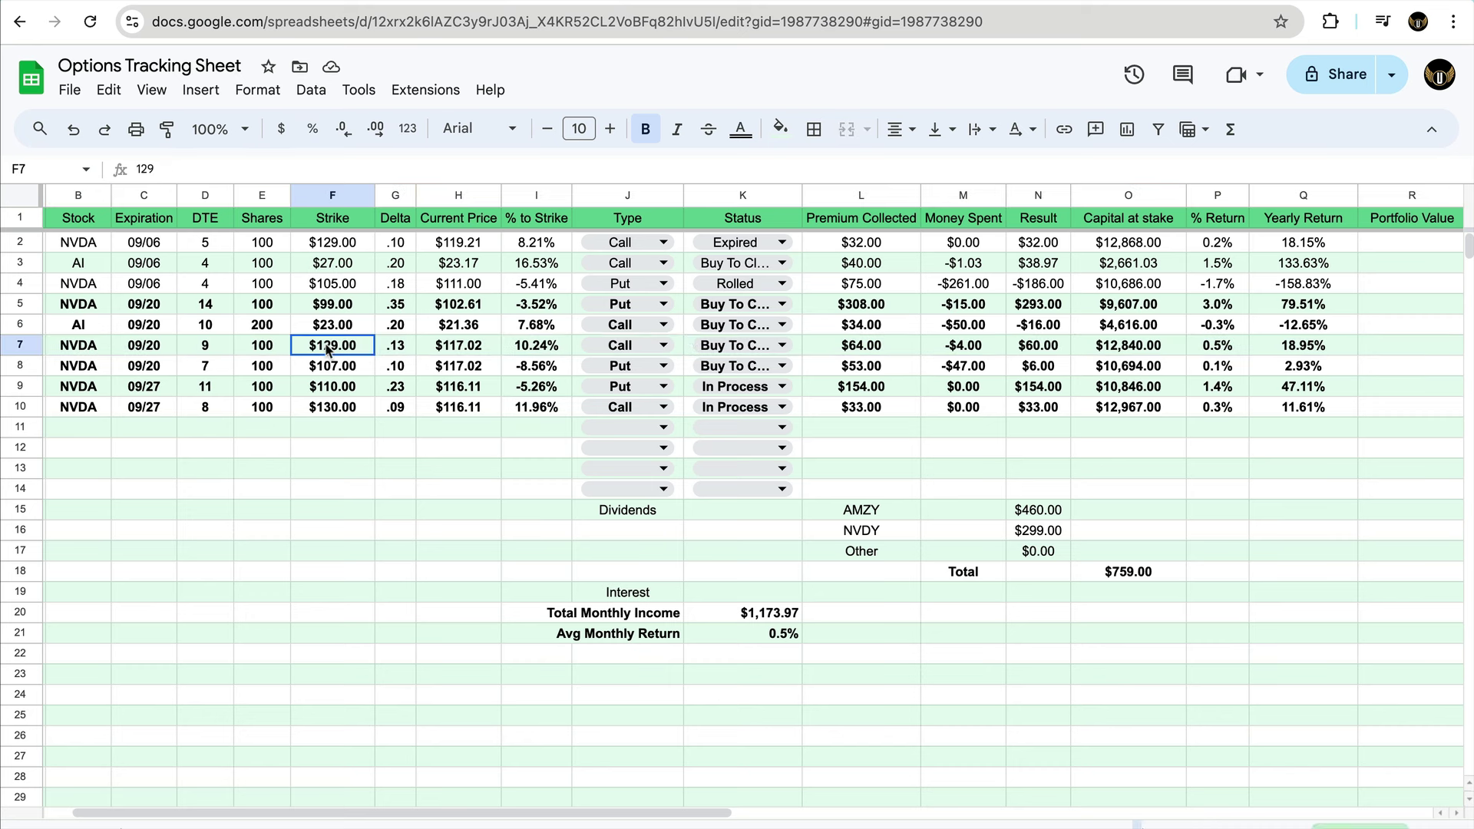
click(878, 351)
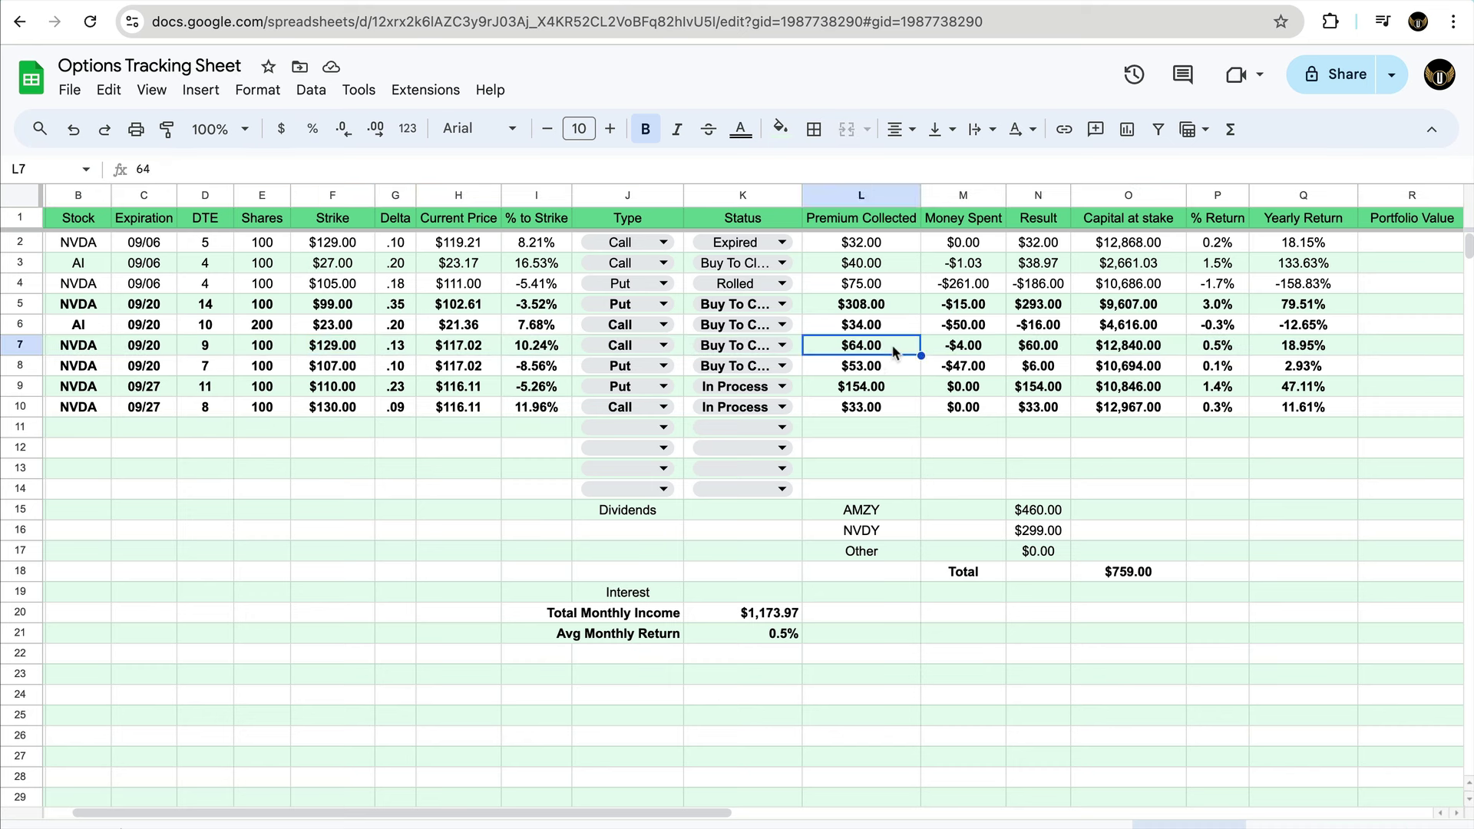
click(954, 353)
click(1043, 353)
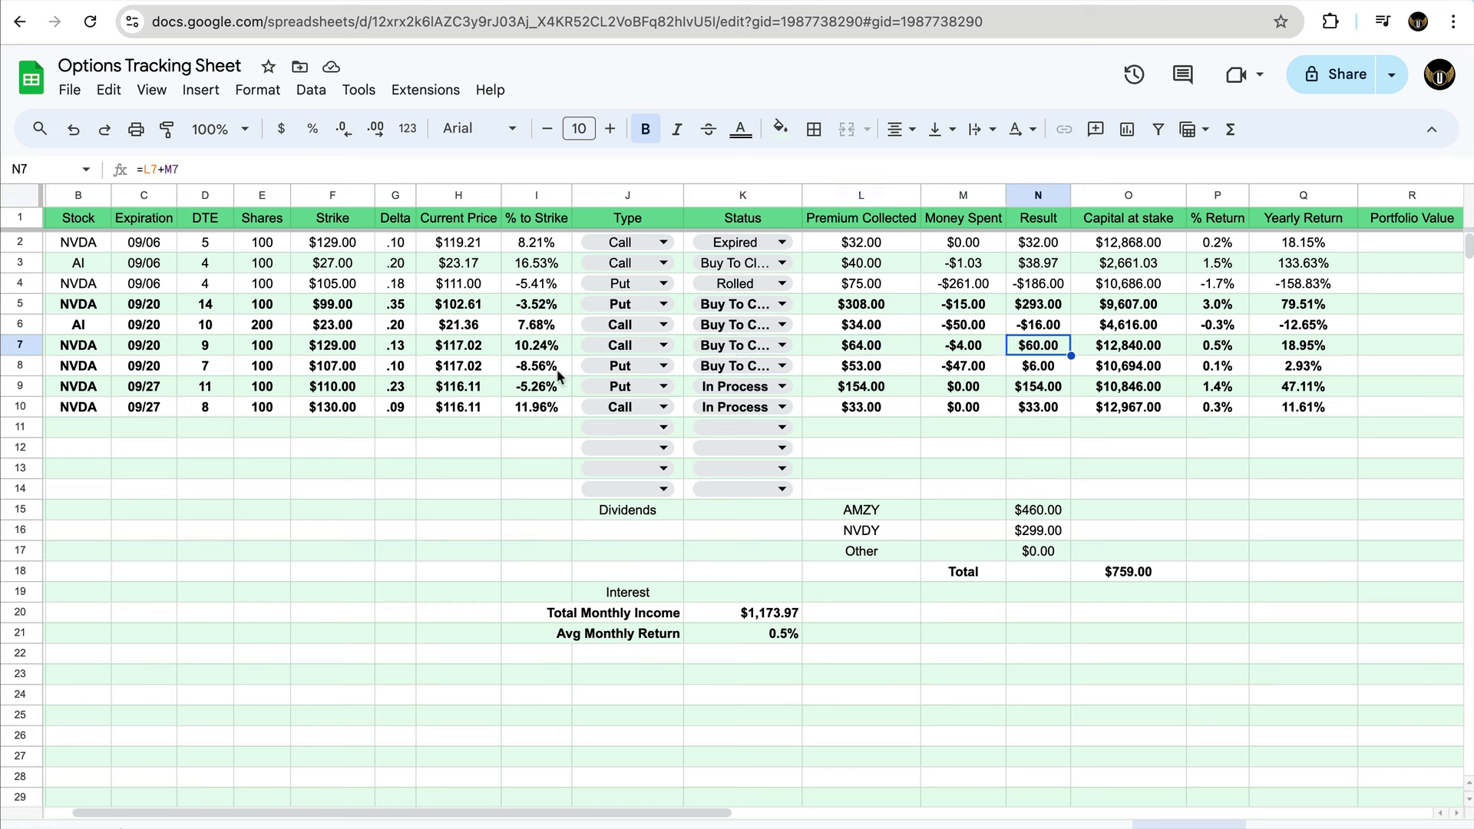
Step: Review the NVDA put in row 8, checking its expiration, strike, premium collected, money spent and result
click(148, 369)
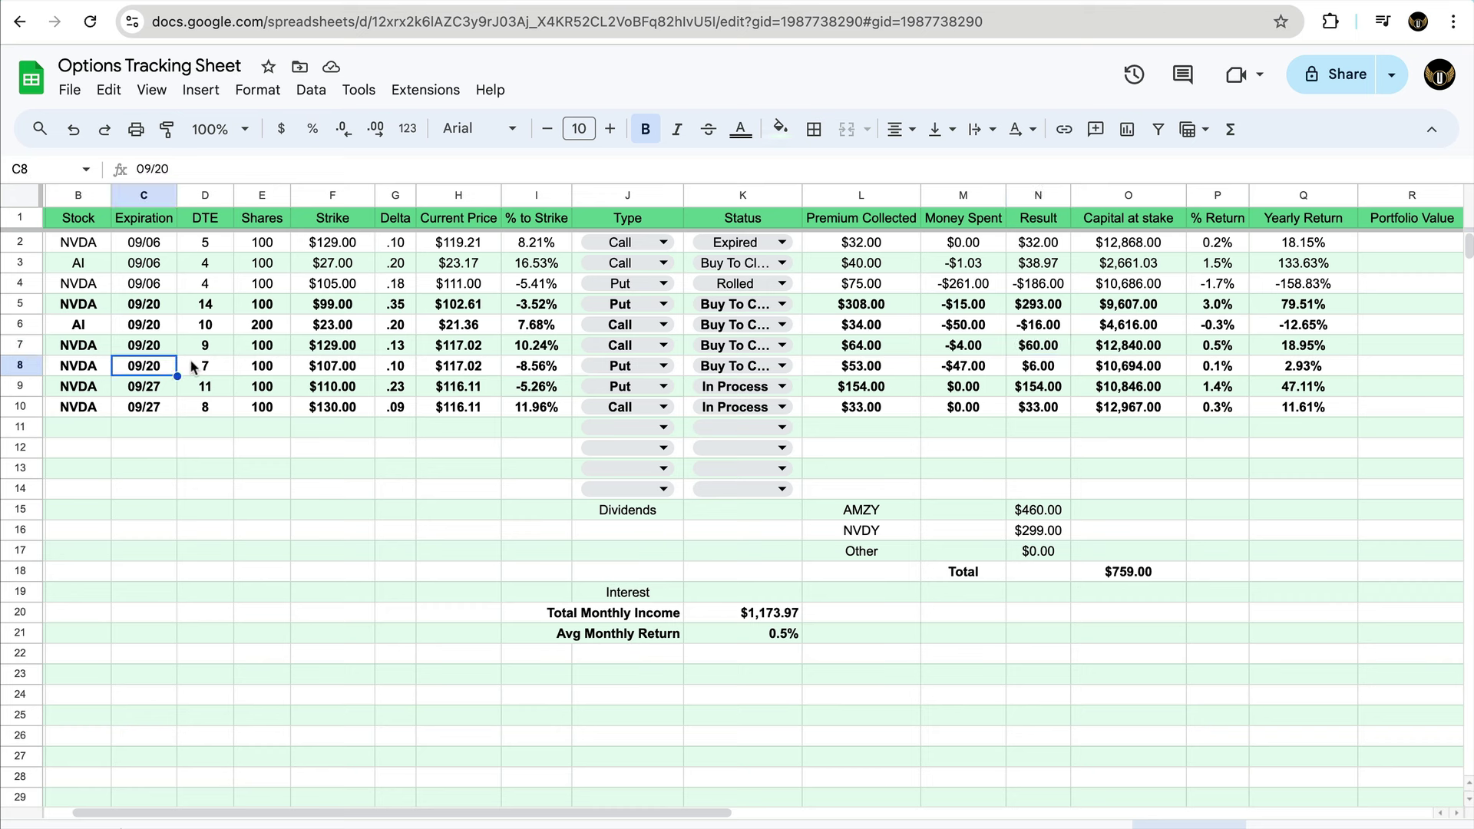
click(335, 370)
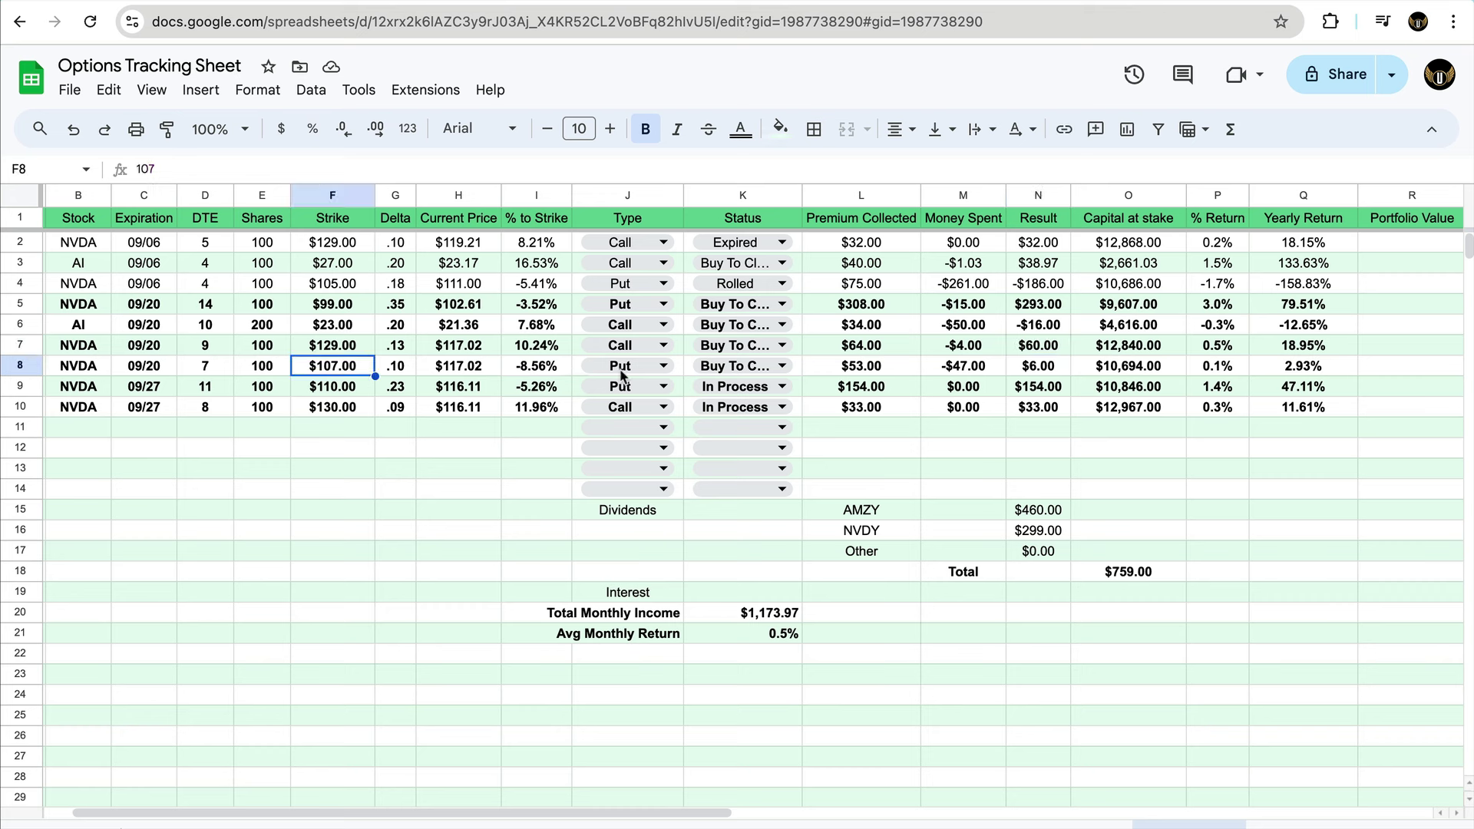
click(848, 370)
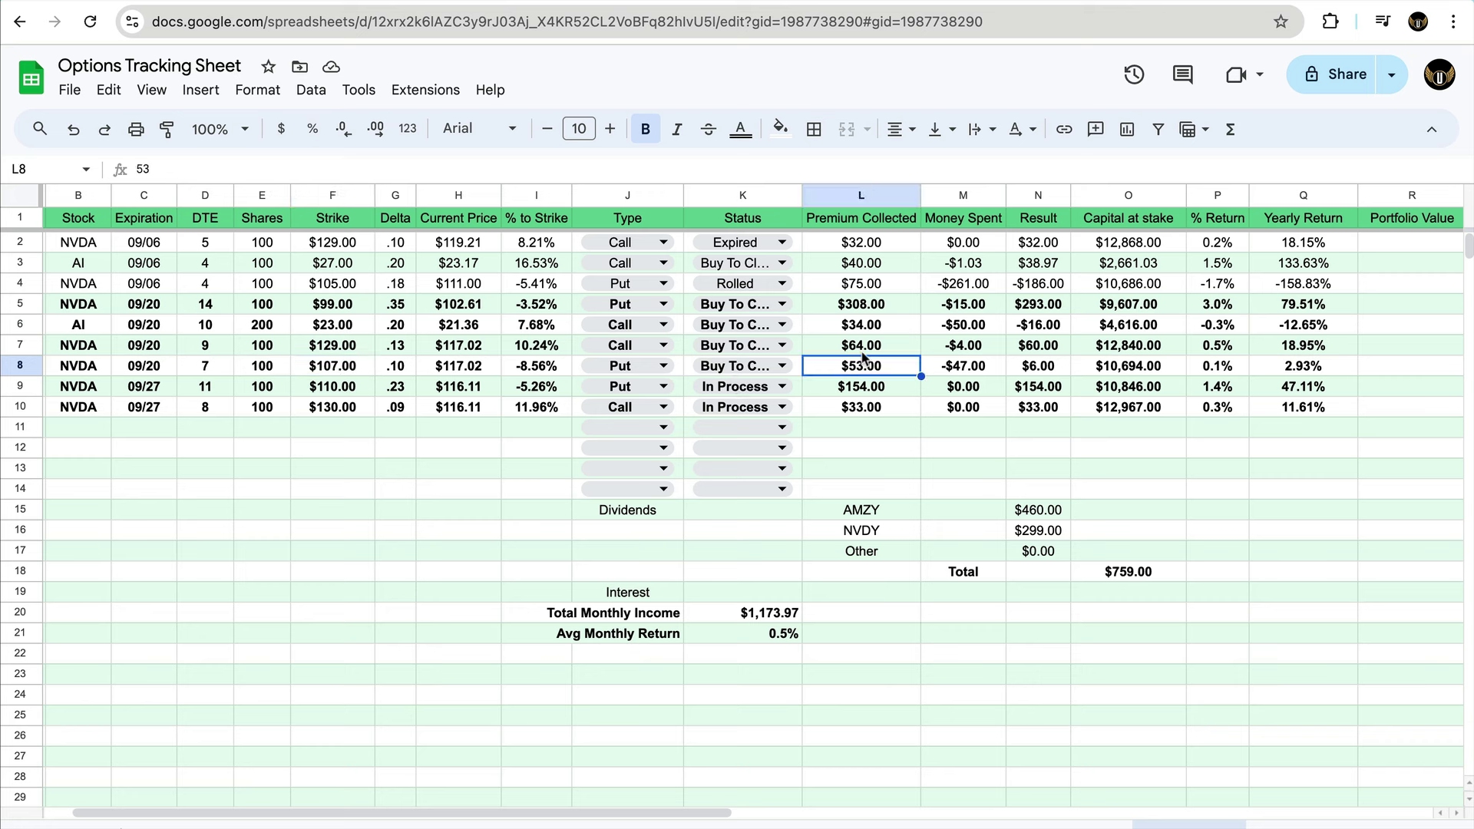
click(956, 371)
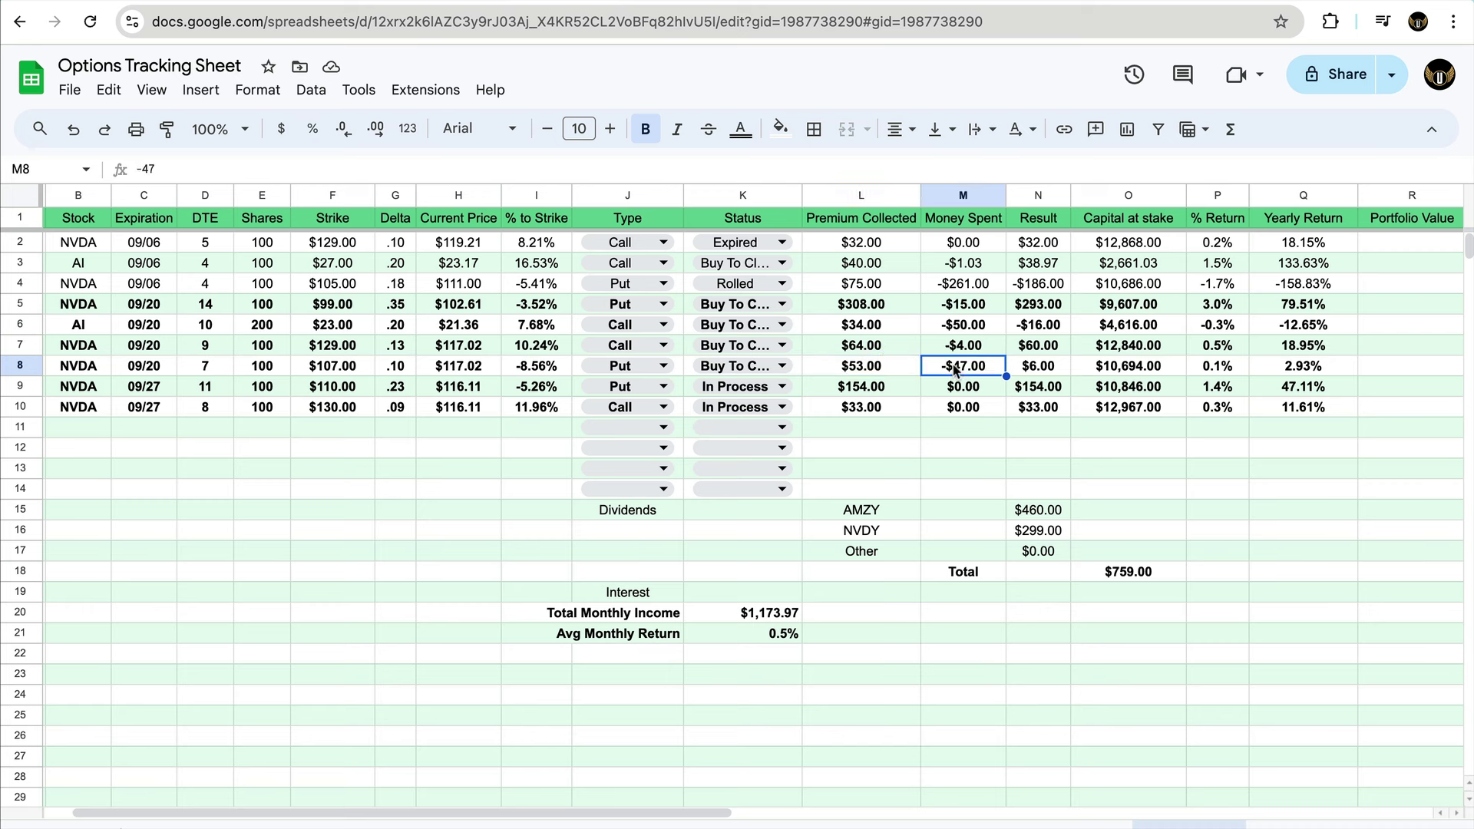
click(1023, 372)
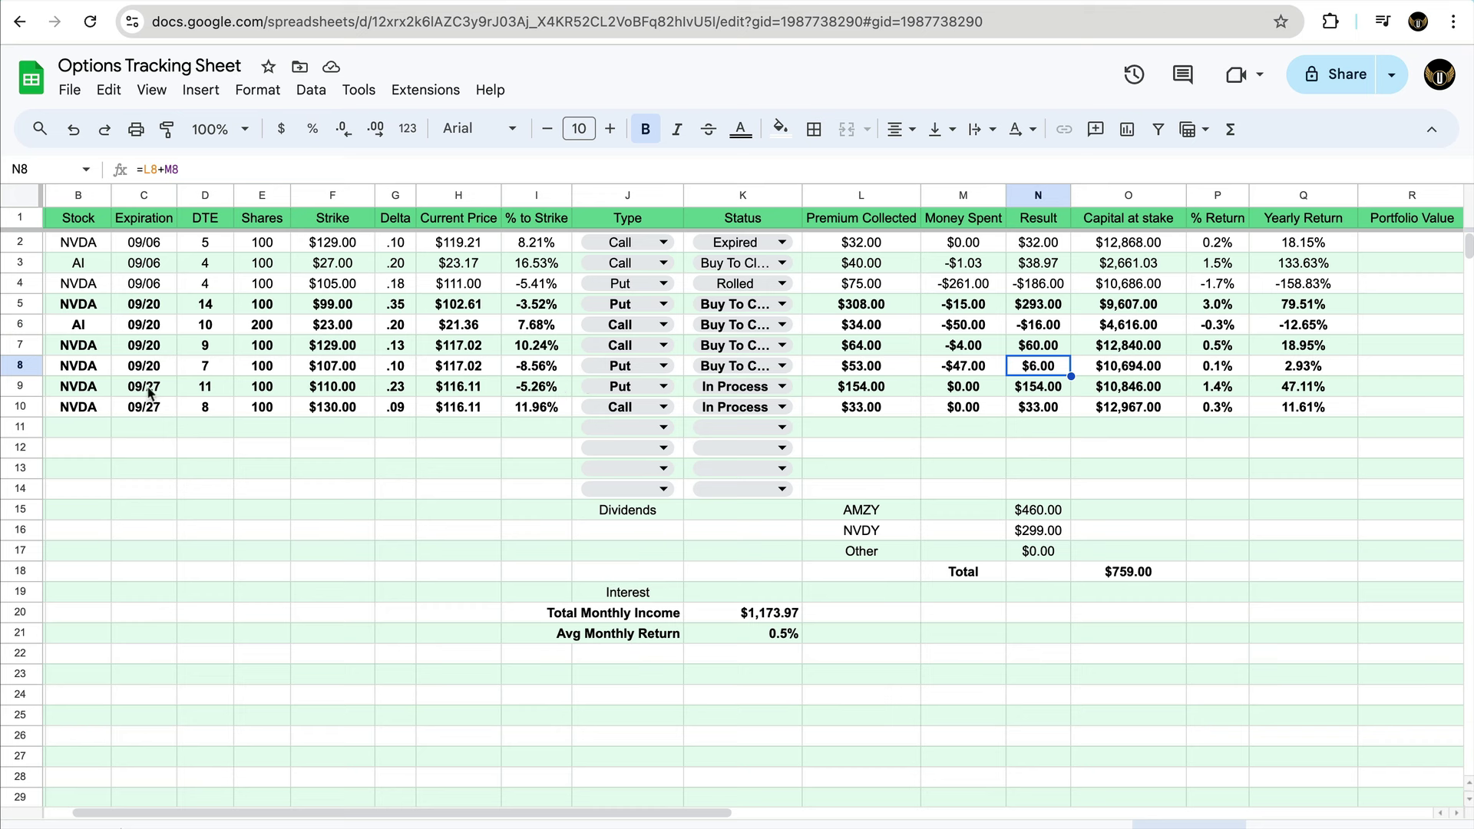
Step: Review the two in-process NVDA options in rows 9 and 10, including their premiums collected, the put's strike and expiration, and the call's percentage to strike
click(333, 390)
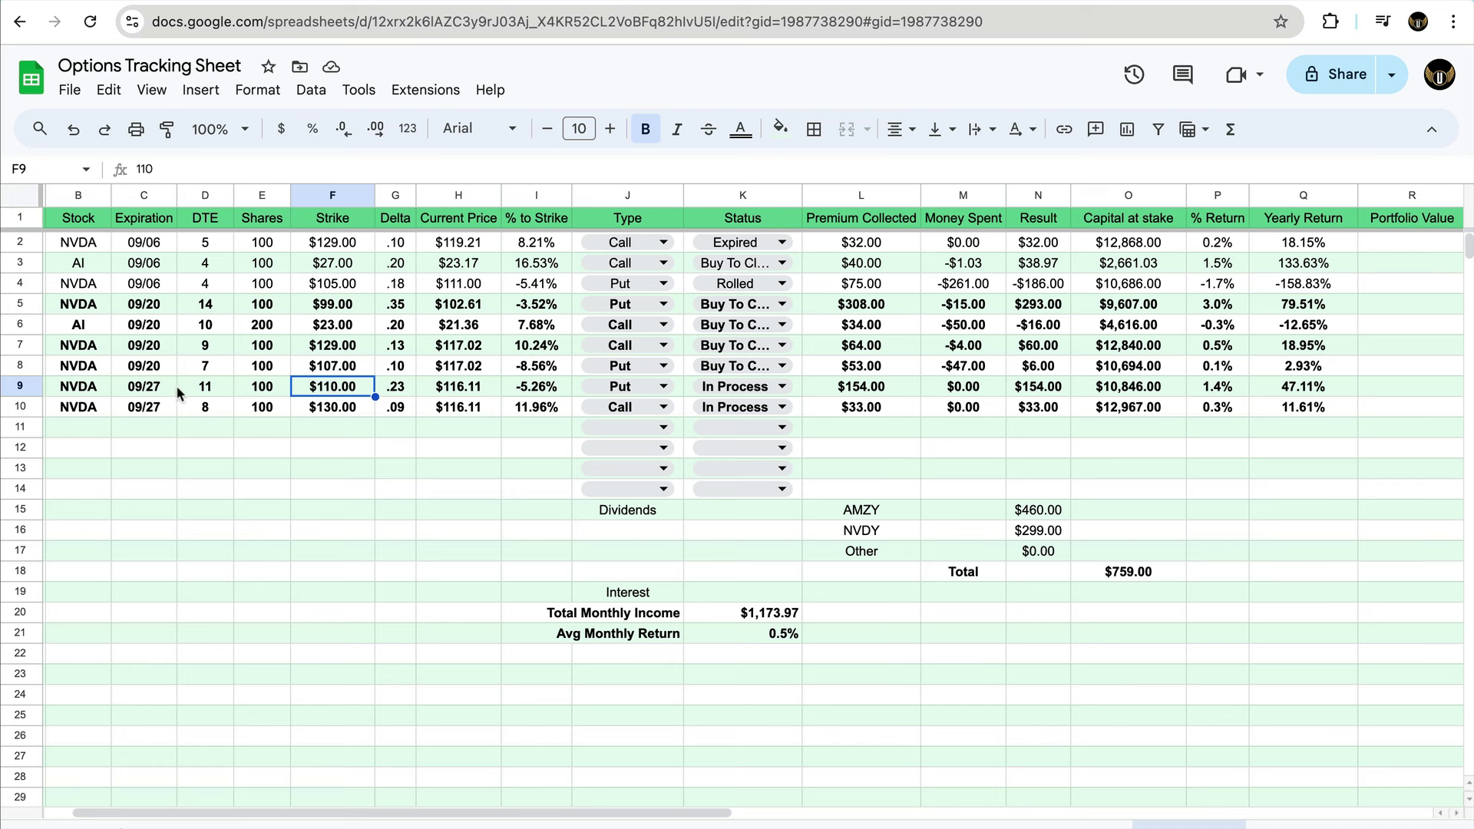
click(141, 389)
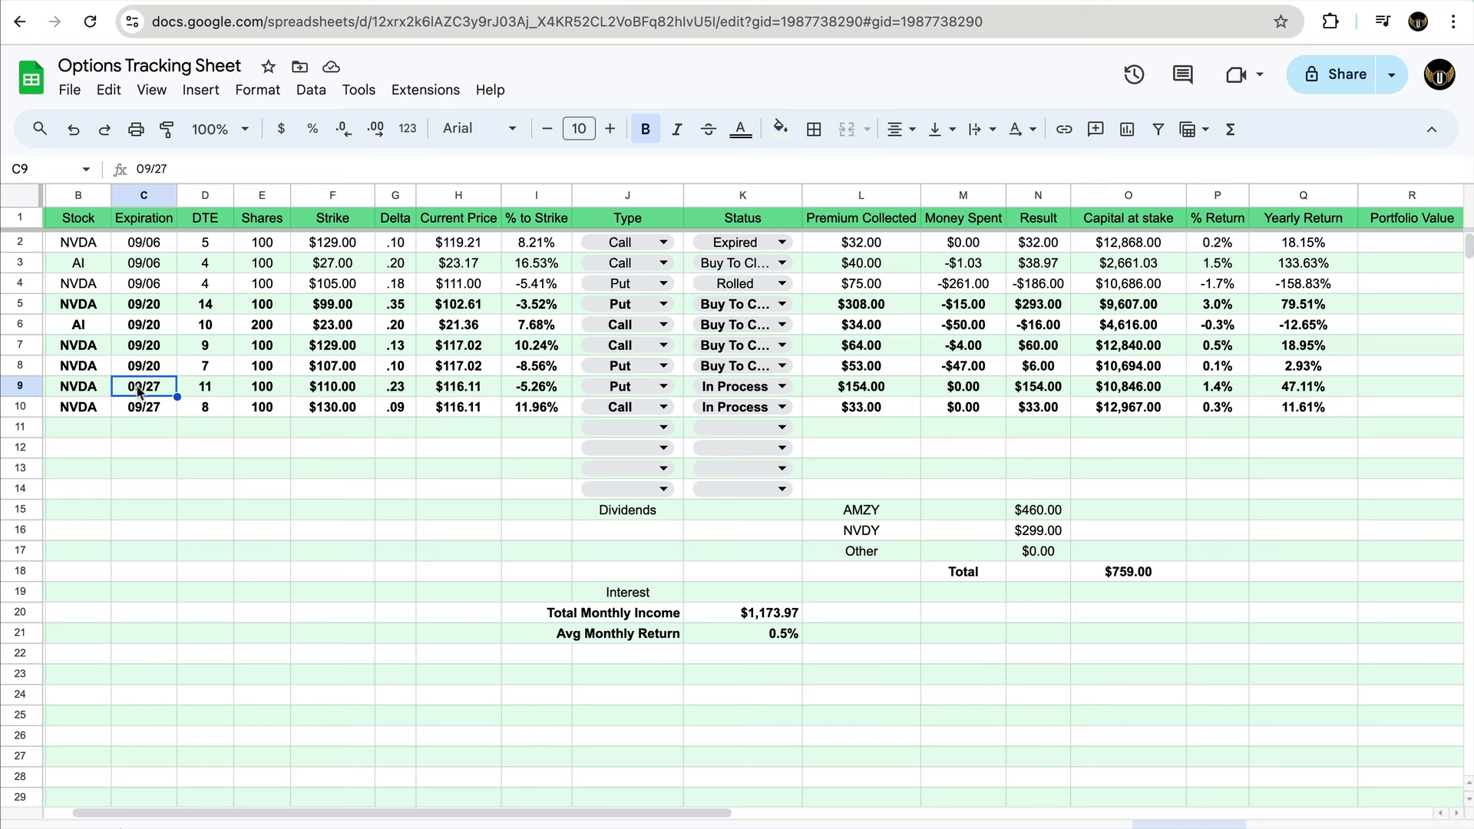
click(858, 394)
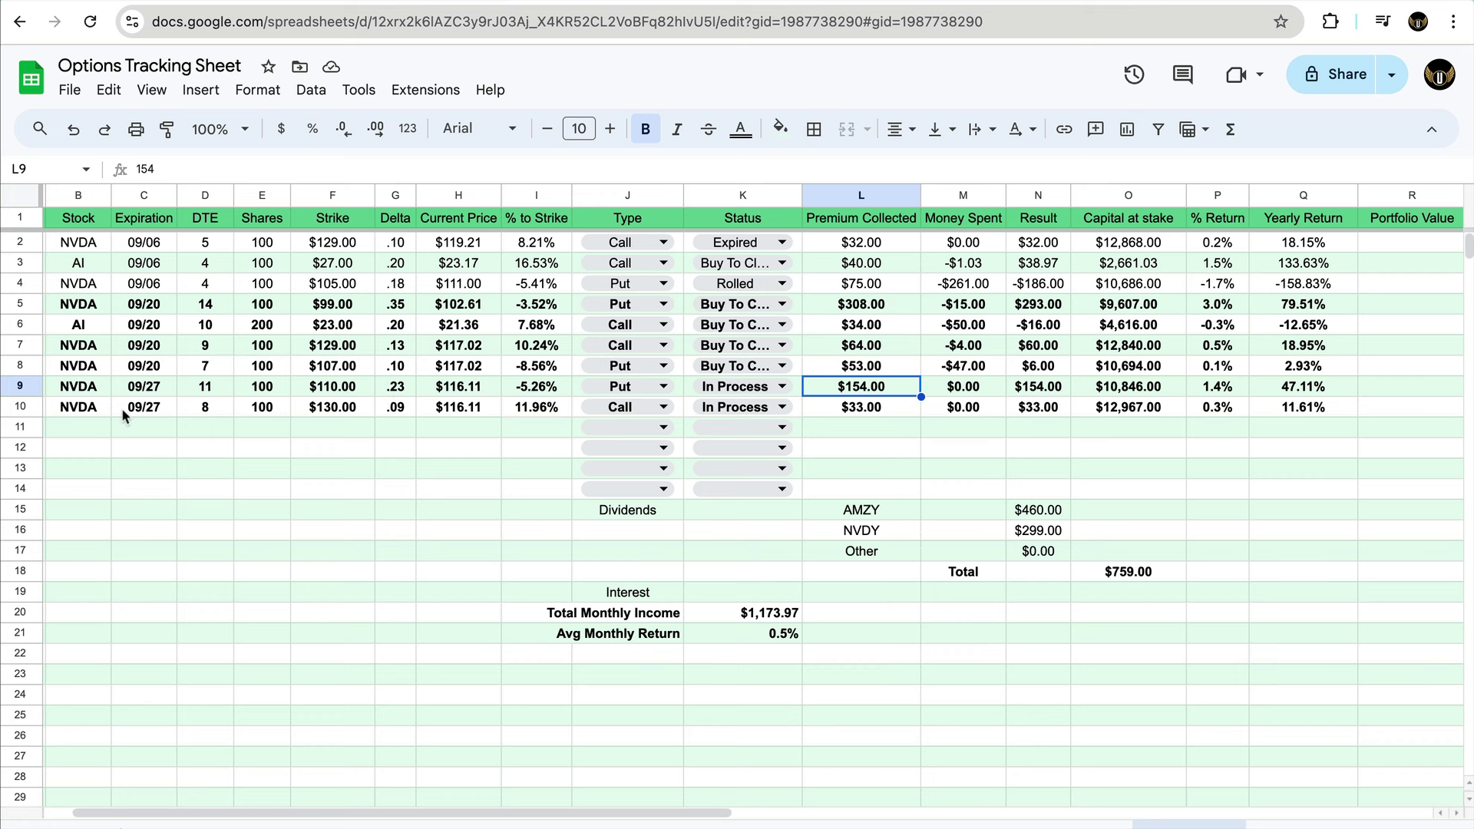
double_click(614, 407)
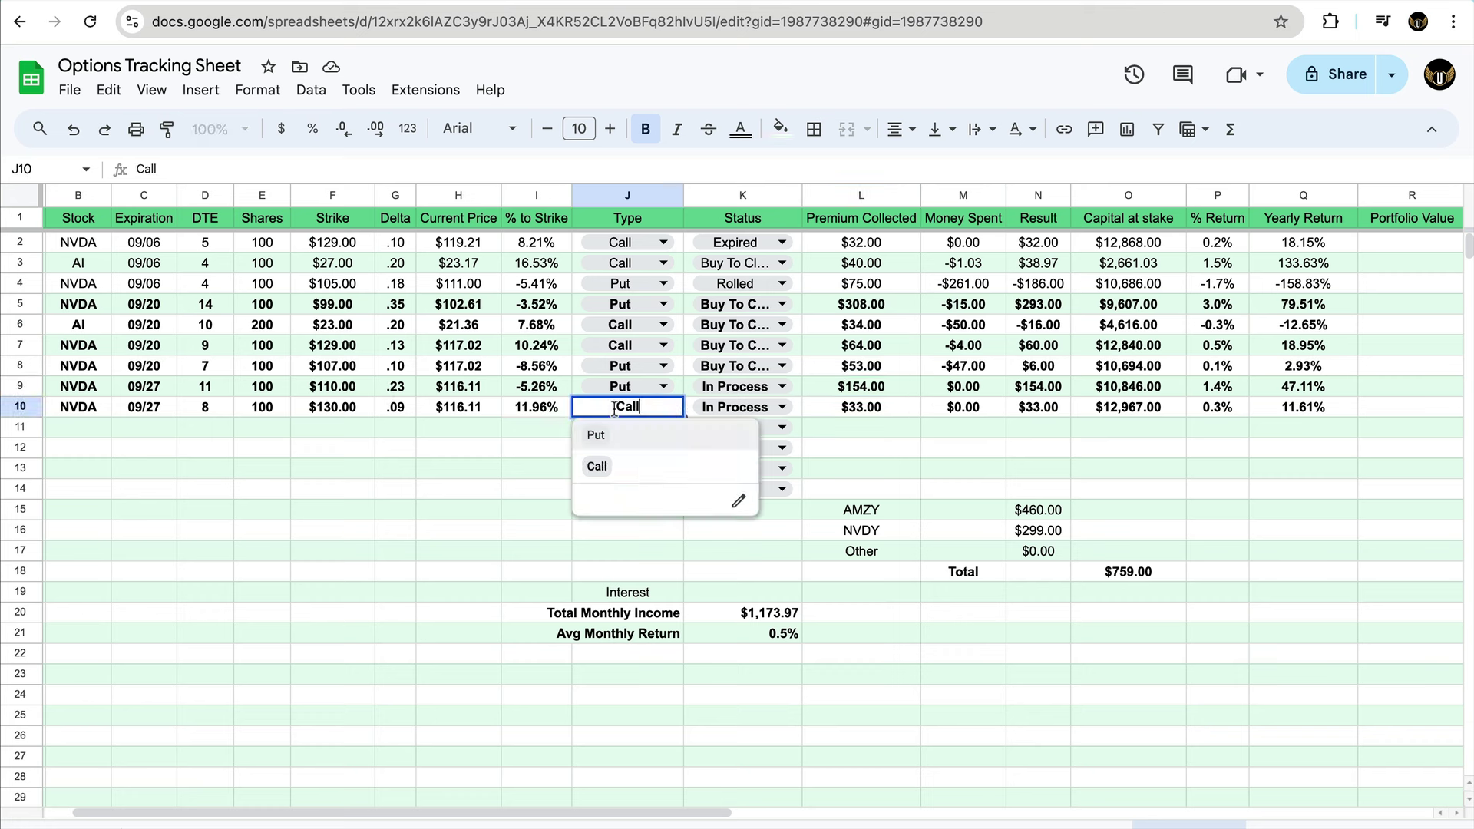
click(525, 410)
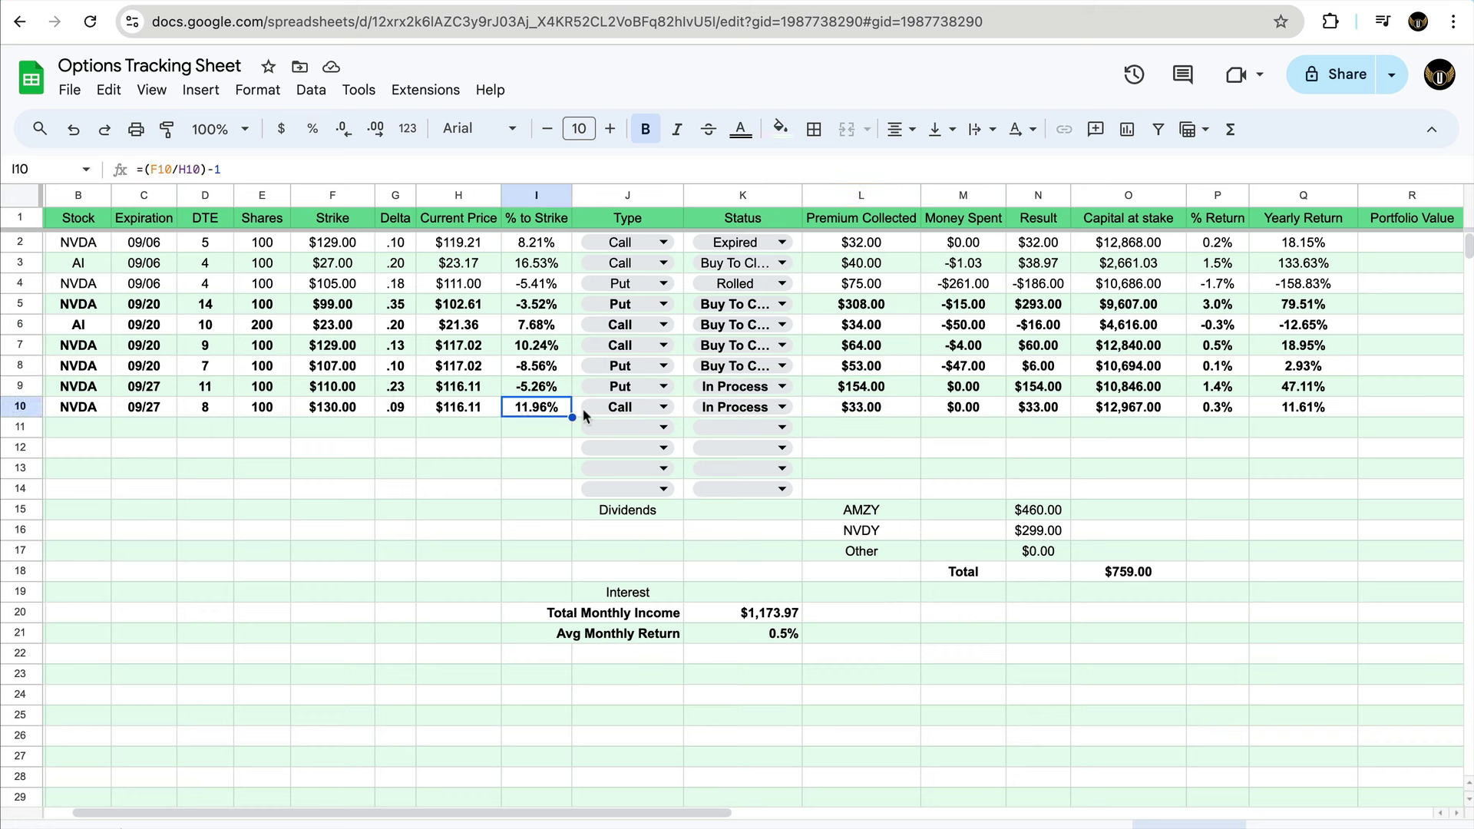
click(863, 409)
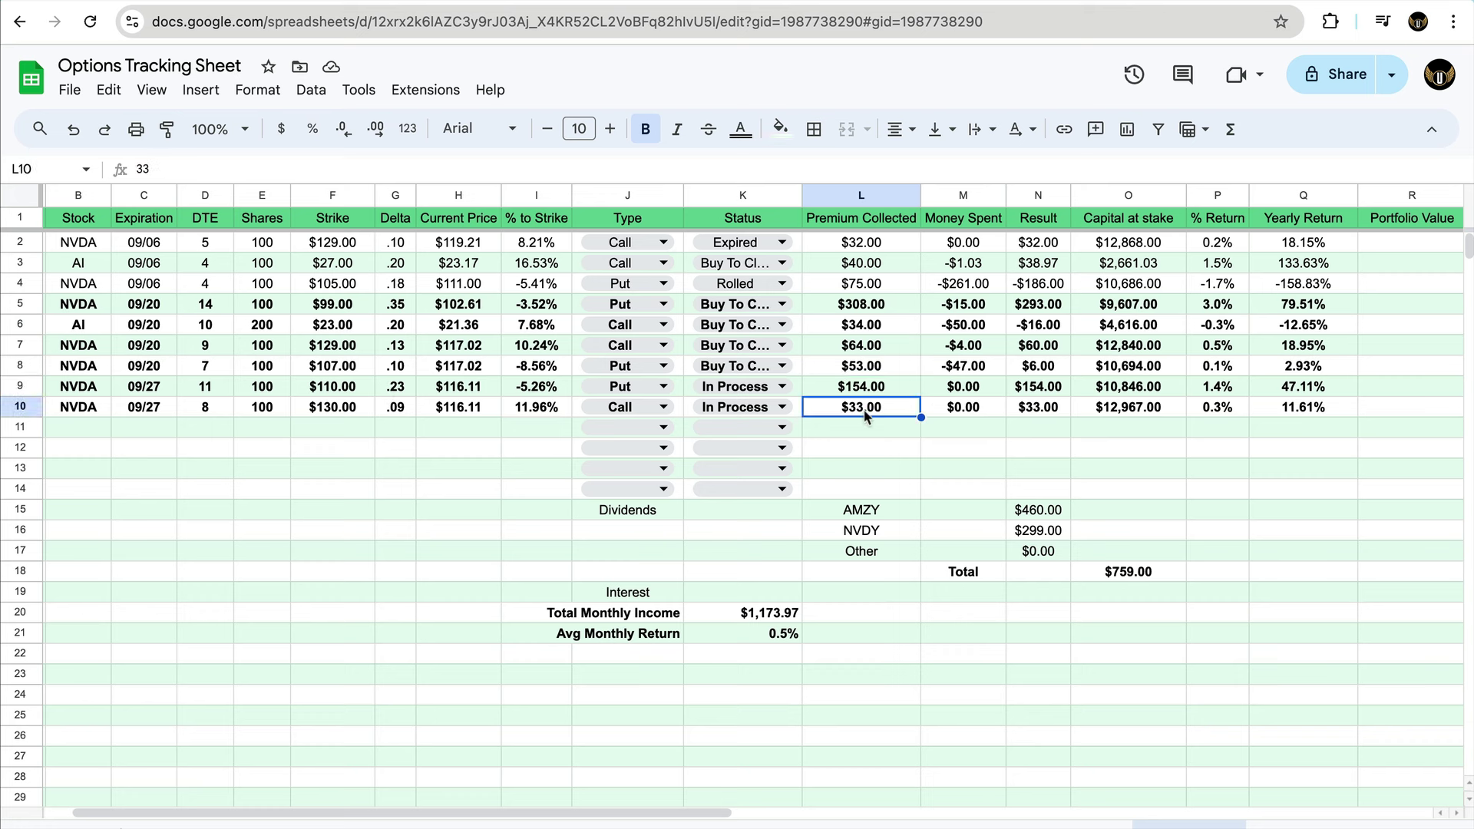
Step: Switch back to Robinhood and view the Investing overview with the portfolio chart and open options positions
click(411, 3)
click(951, 75)
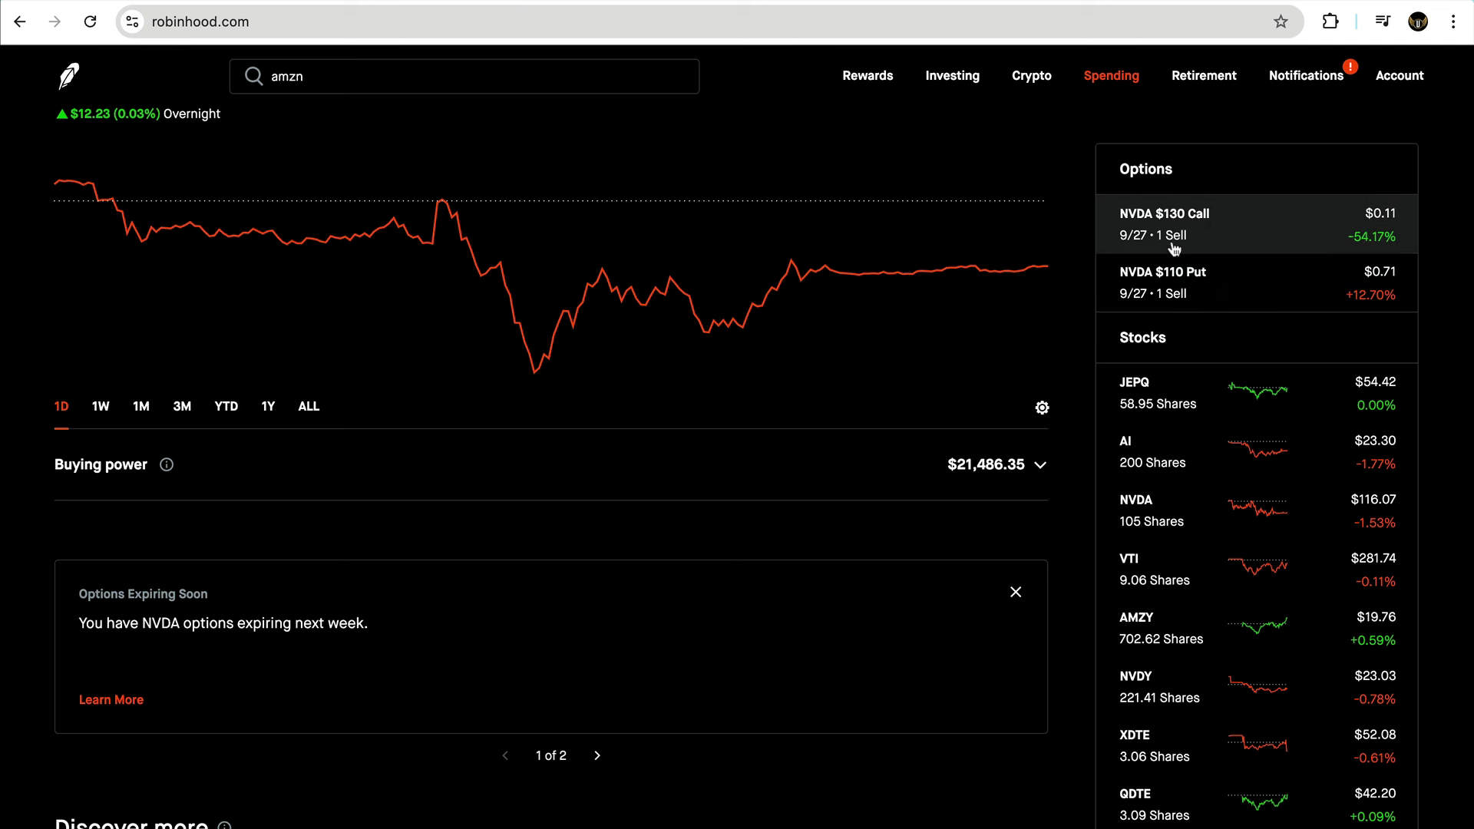
scroll(967, 503, up, 2)
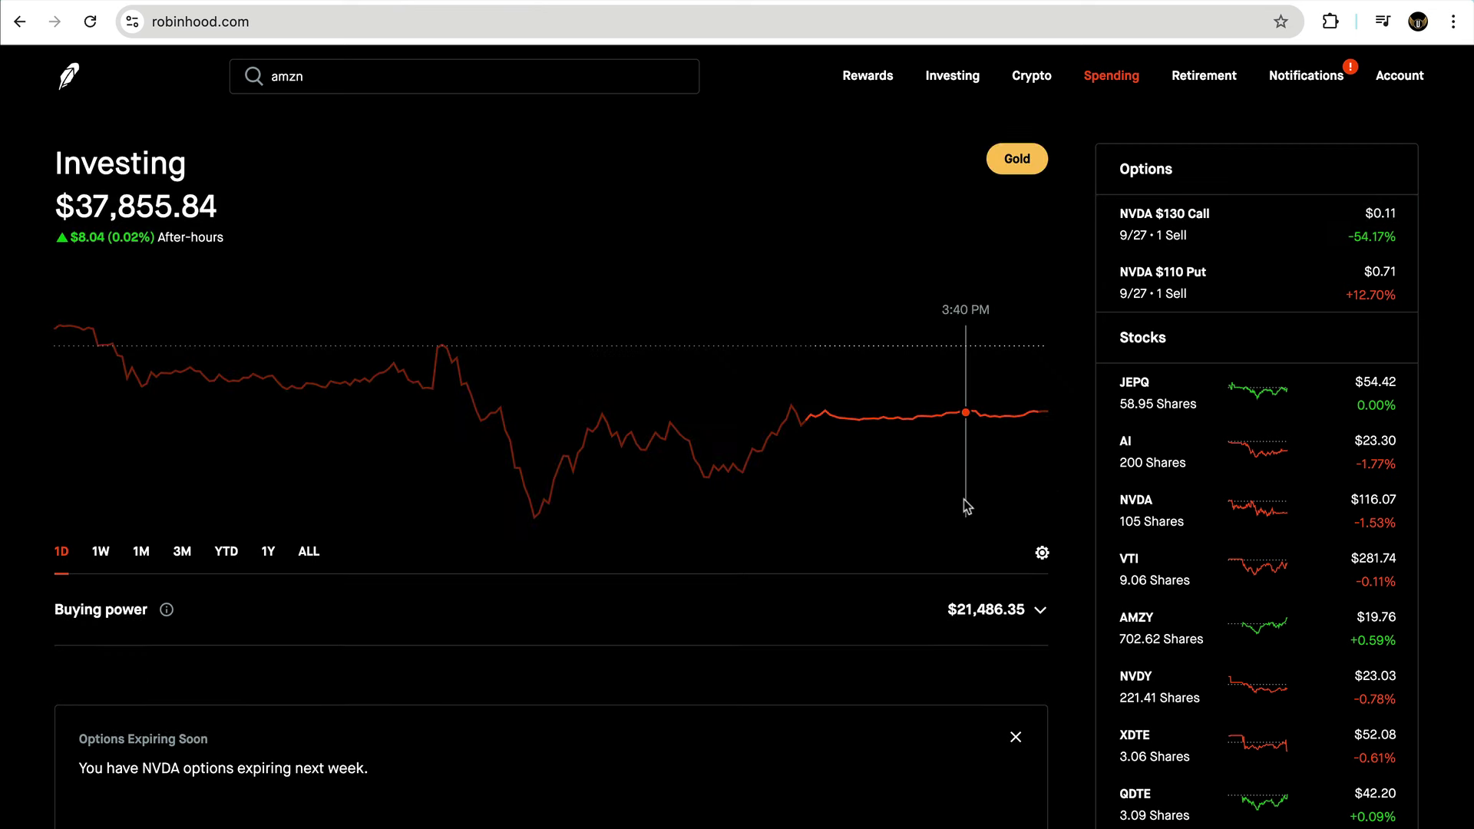
Step: Expand the buying power breakdown and check the options collateral amount, along with the overall portfolio value
click(960, 609)
scroll(959, 431, down, 3)
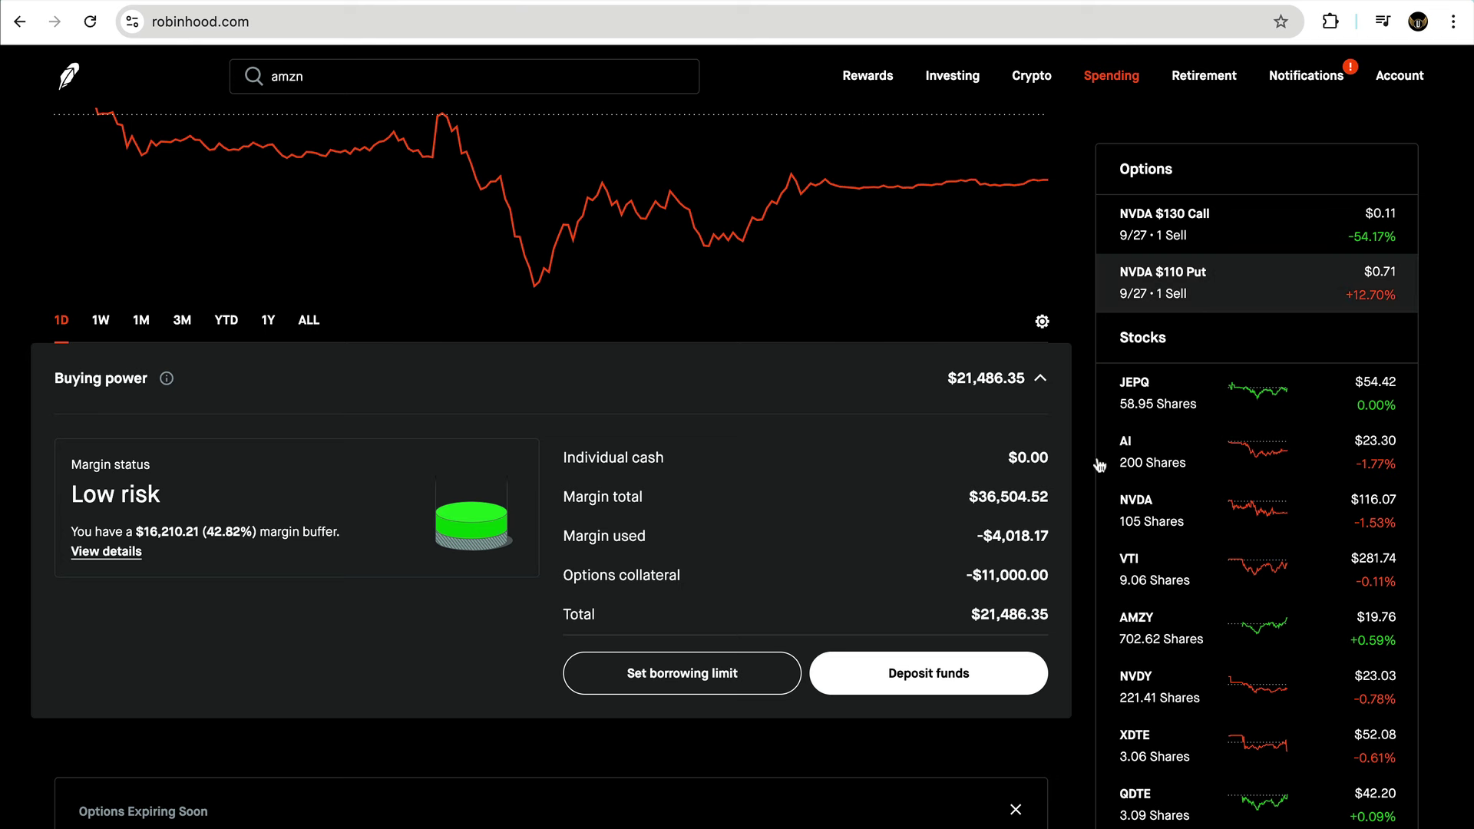
drag(983, 574, 1016, 574)
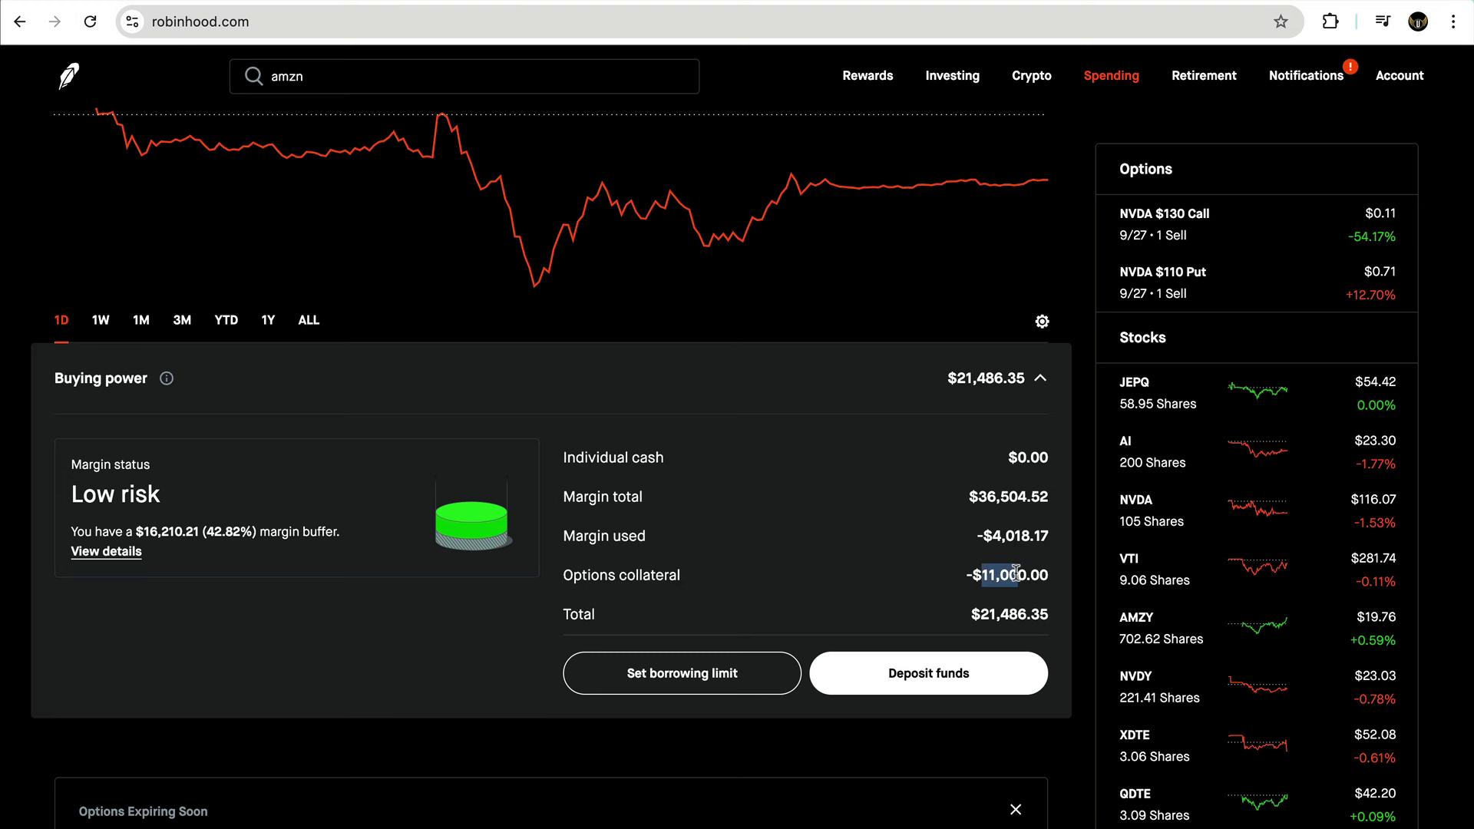
scroll(949, 296, up, 3)
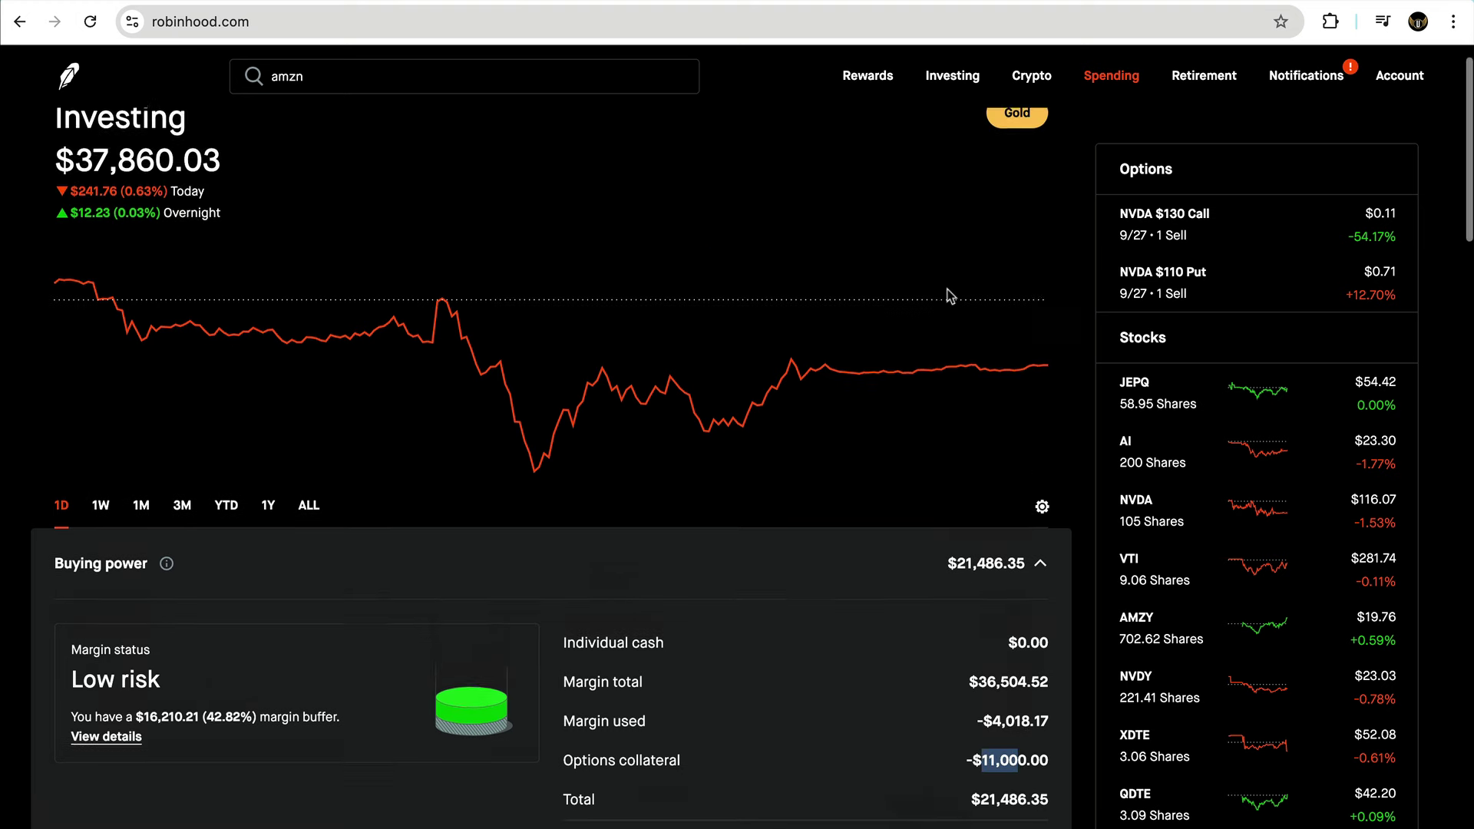
scroll(950, 296, up, 1)
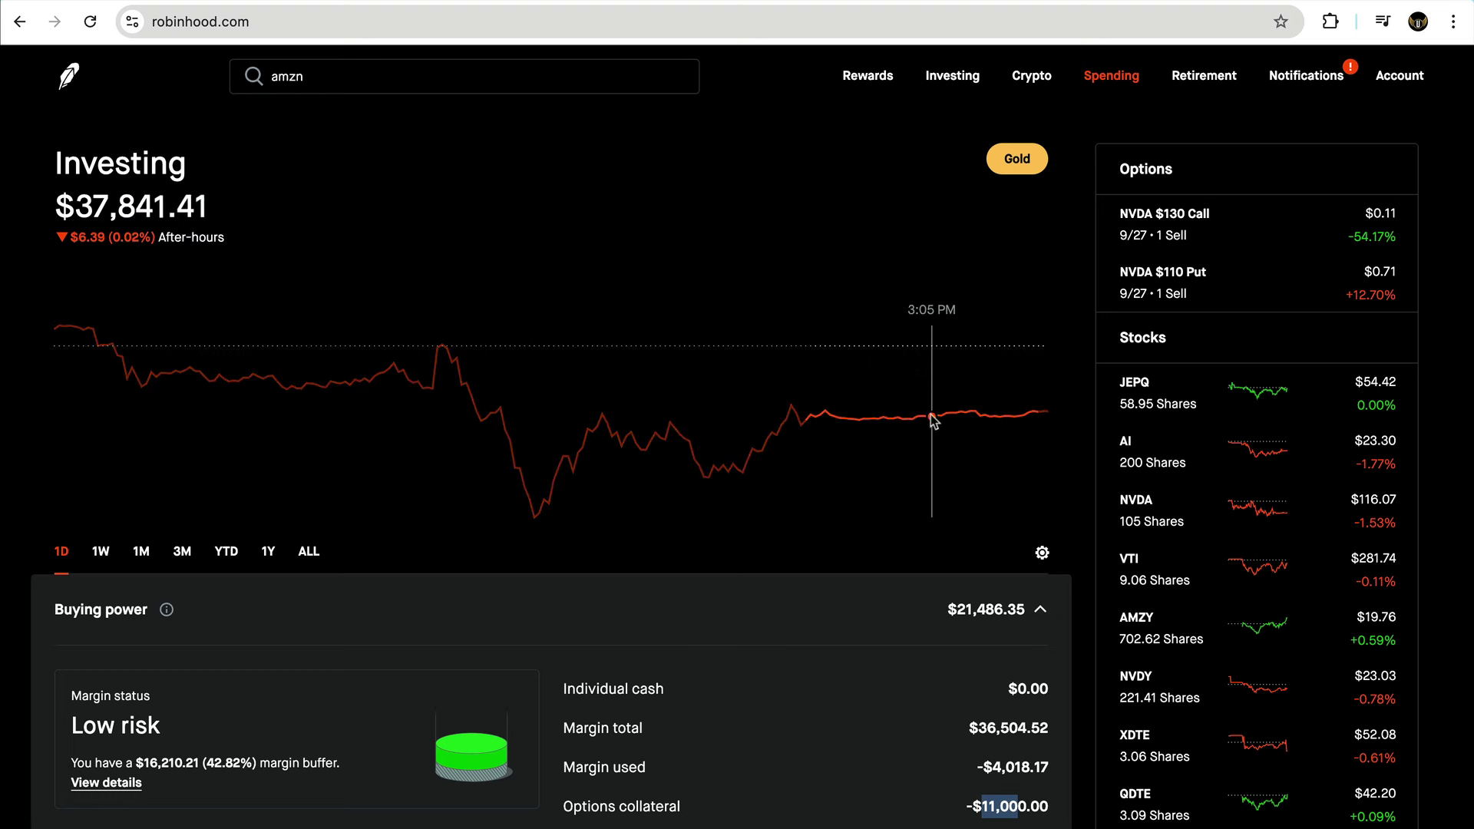
Step: Return to the Options Tracking Sheet and review the total monthly income and the AMZY and NVDY dividend results
key(ctrl+Tab)
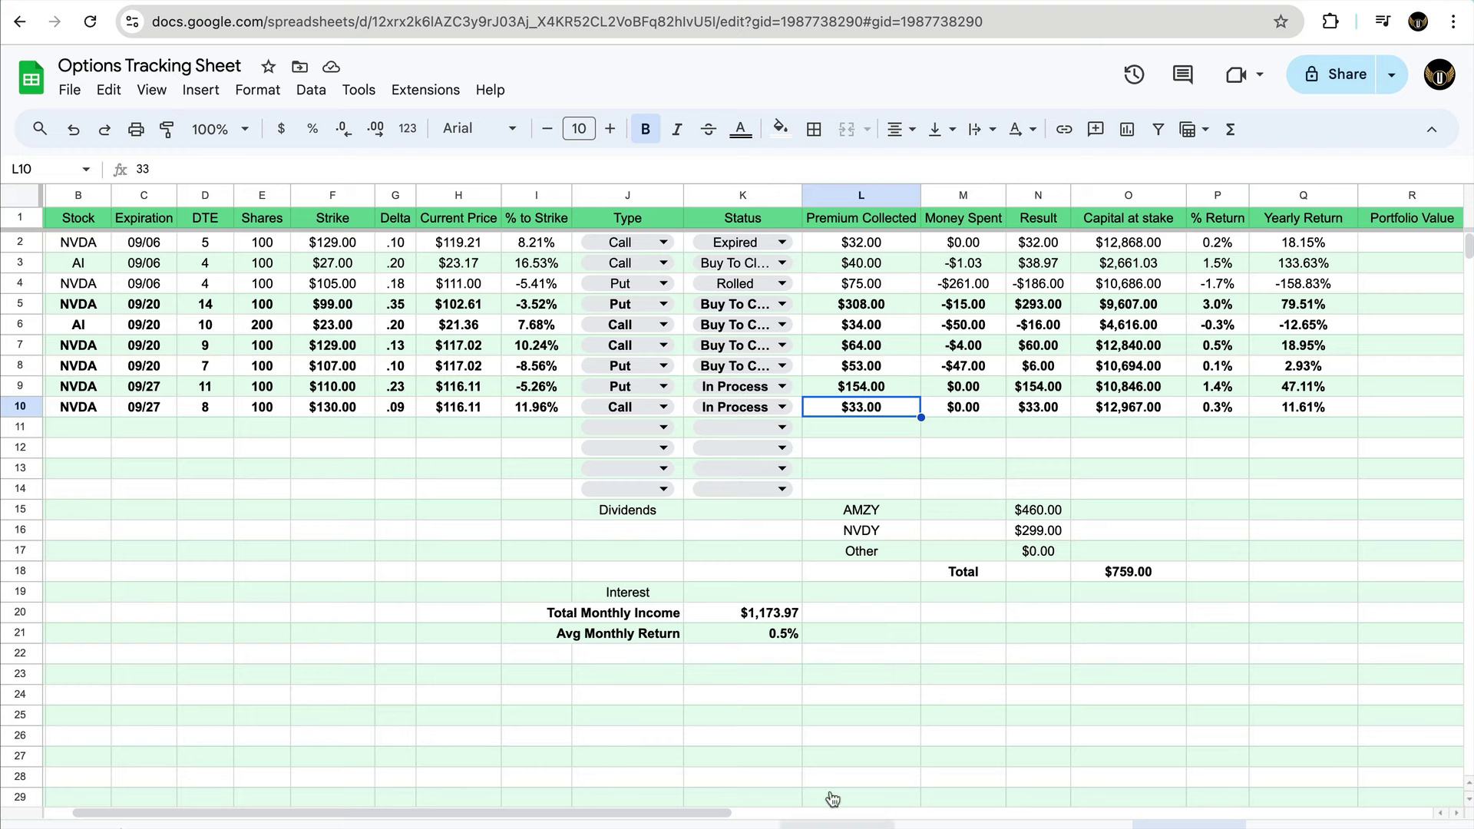
click(728, 612)
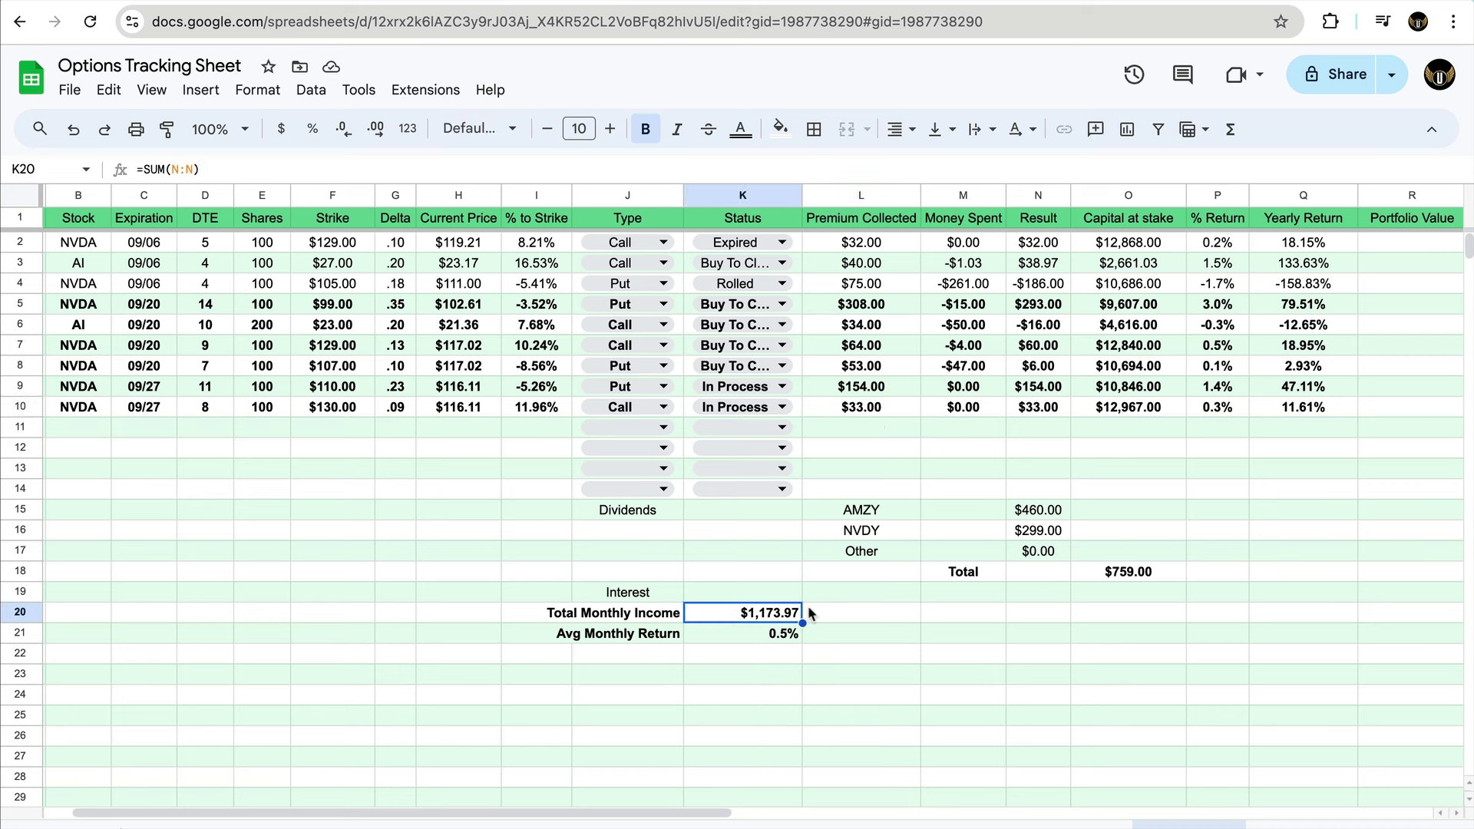
click(1051, 507)
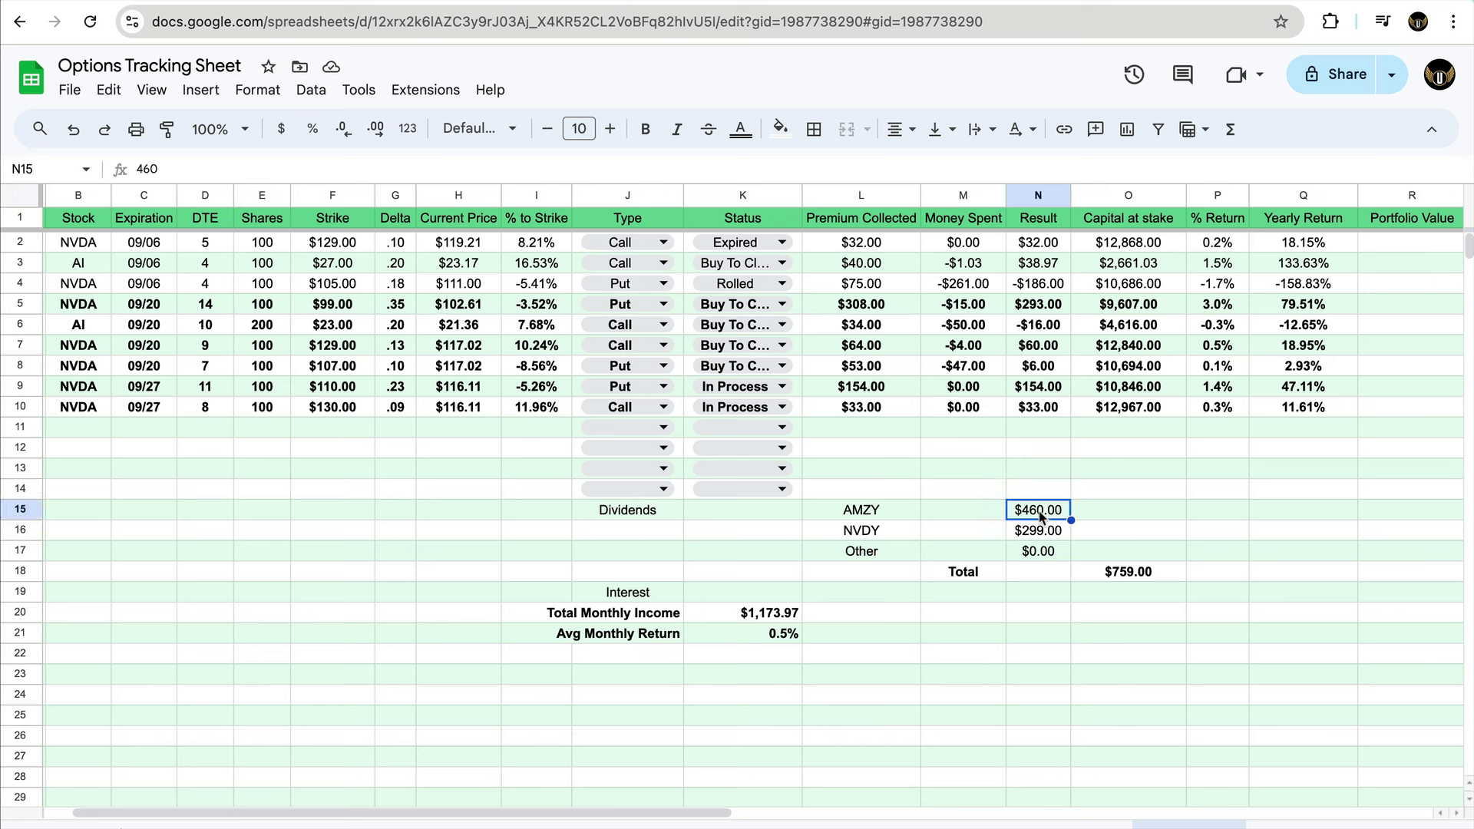
click(1027, 536)
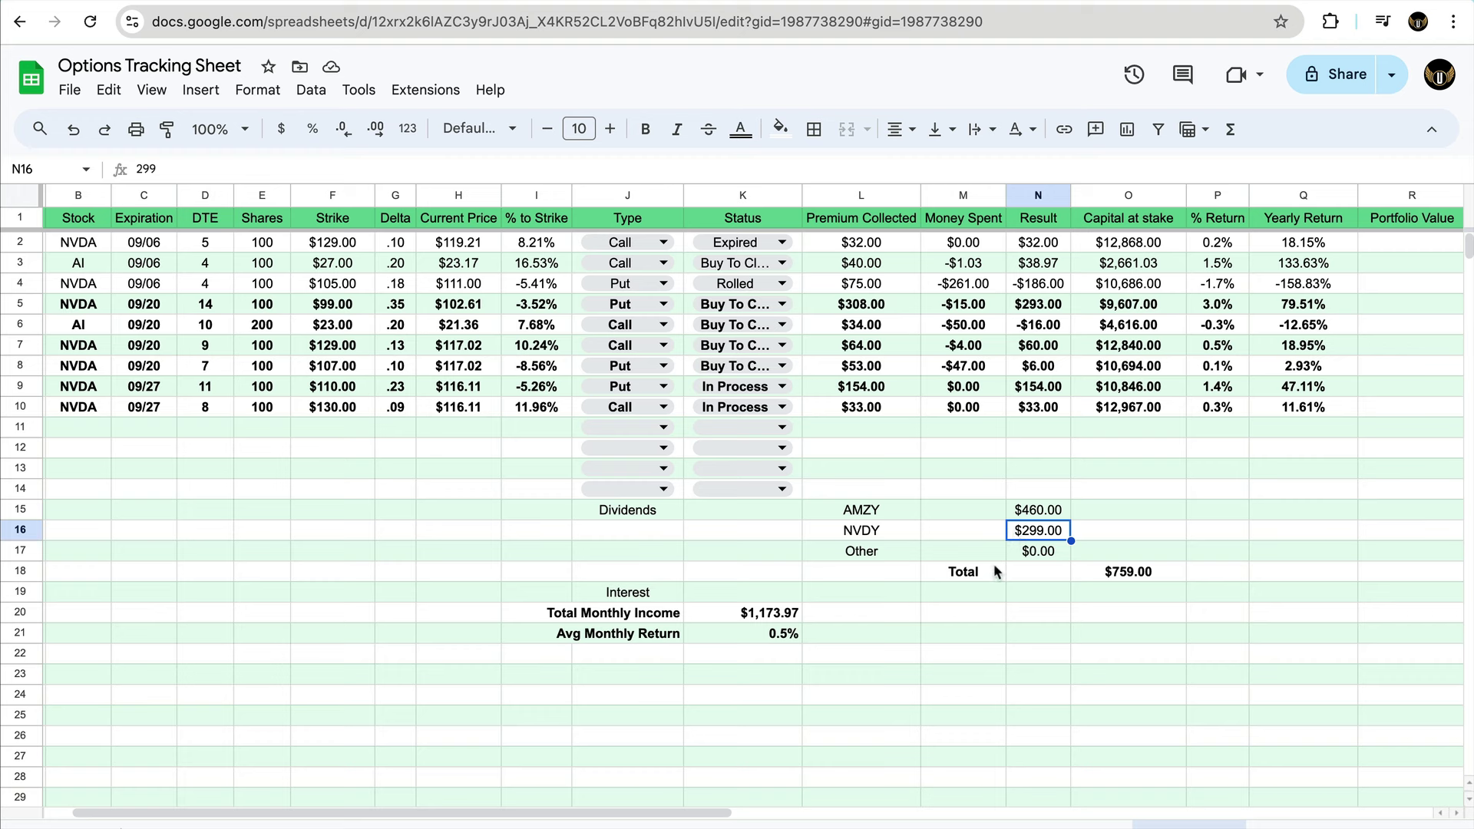
Step: Switch back to Robinhood, open the AMZY holding and check its average cost and total return
key(ctrl+Tab)
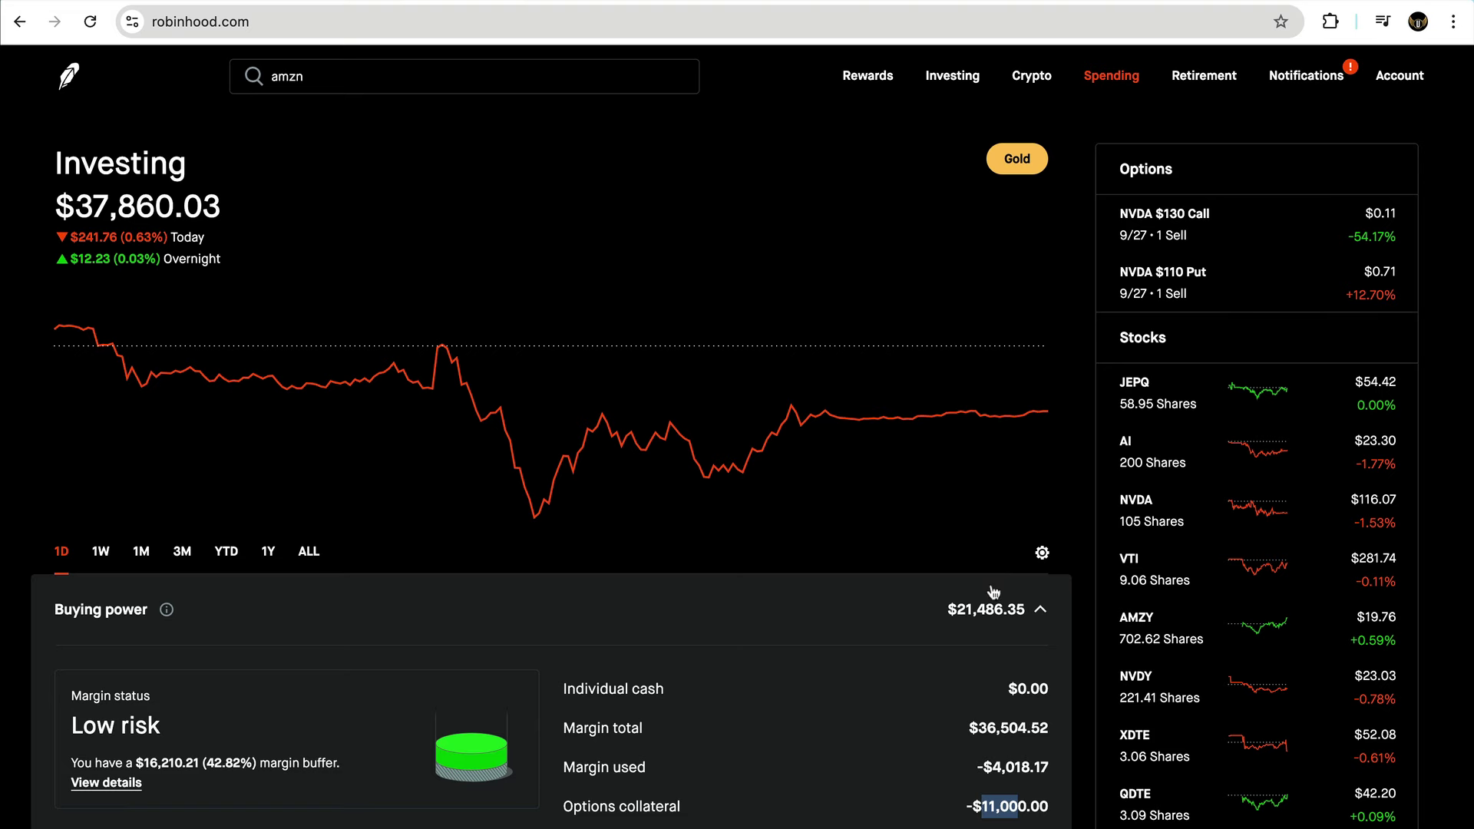
scroll(1254, 371, down, 3)
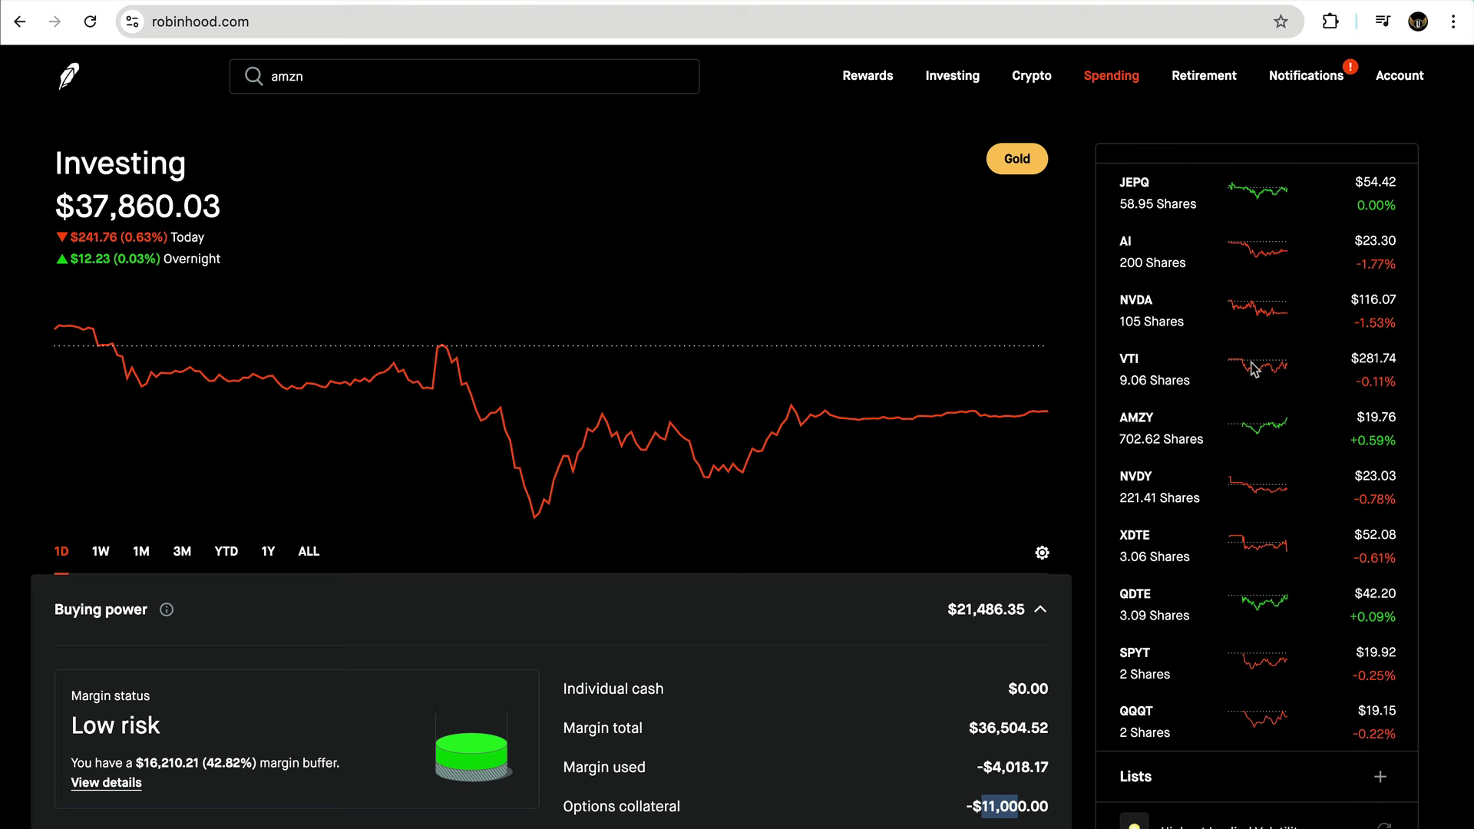
click(1160, 428)
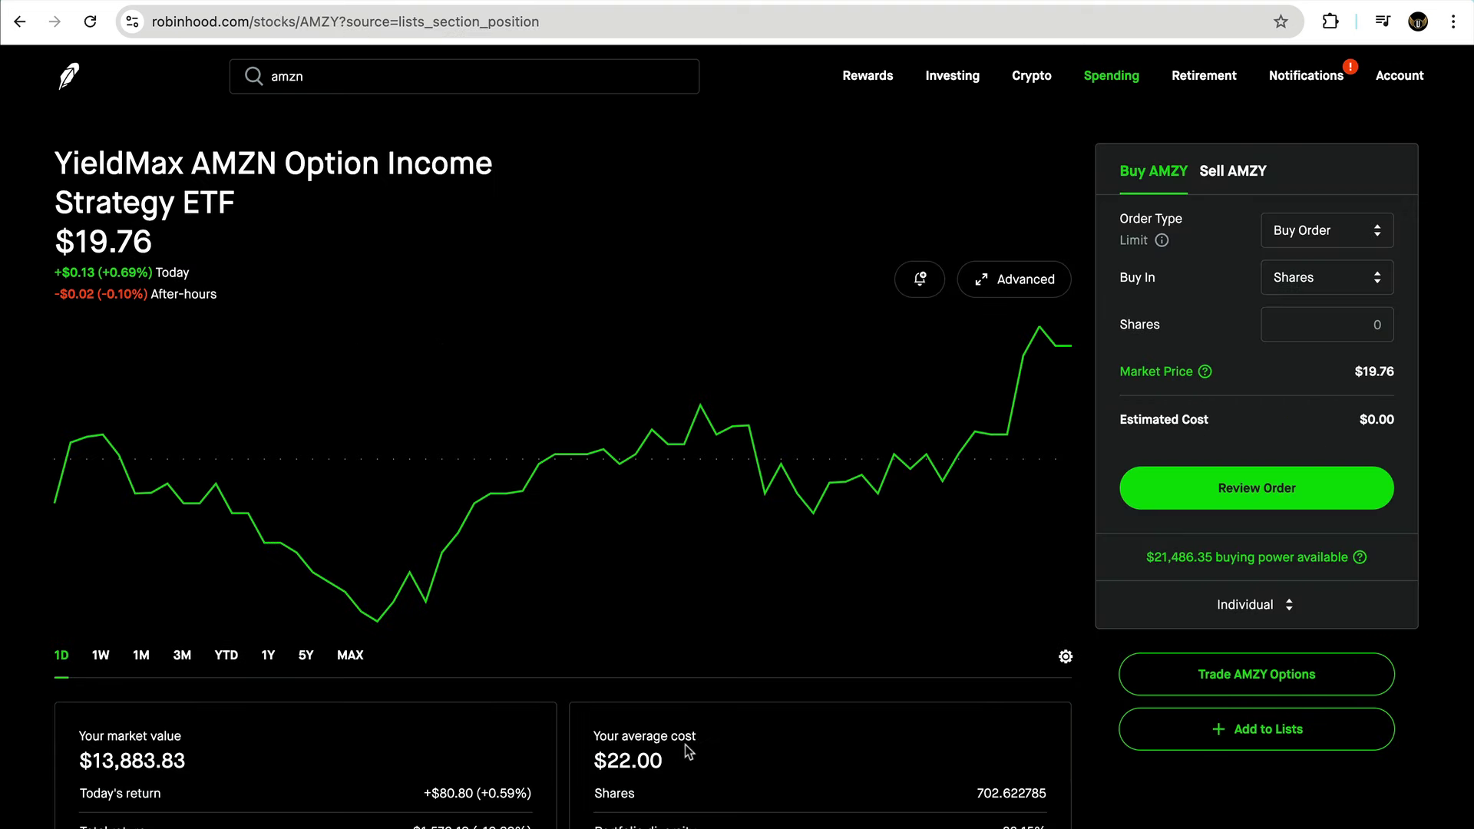
drag(665, 768, 592, 762)
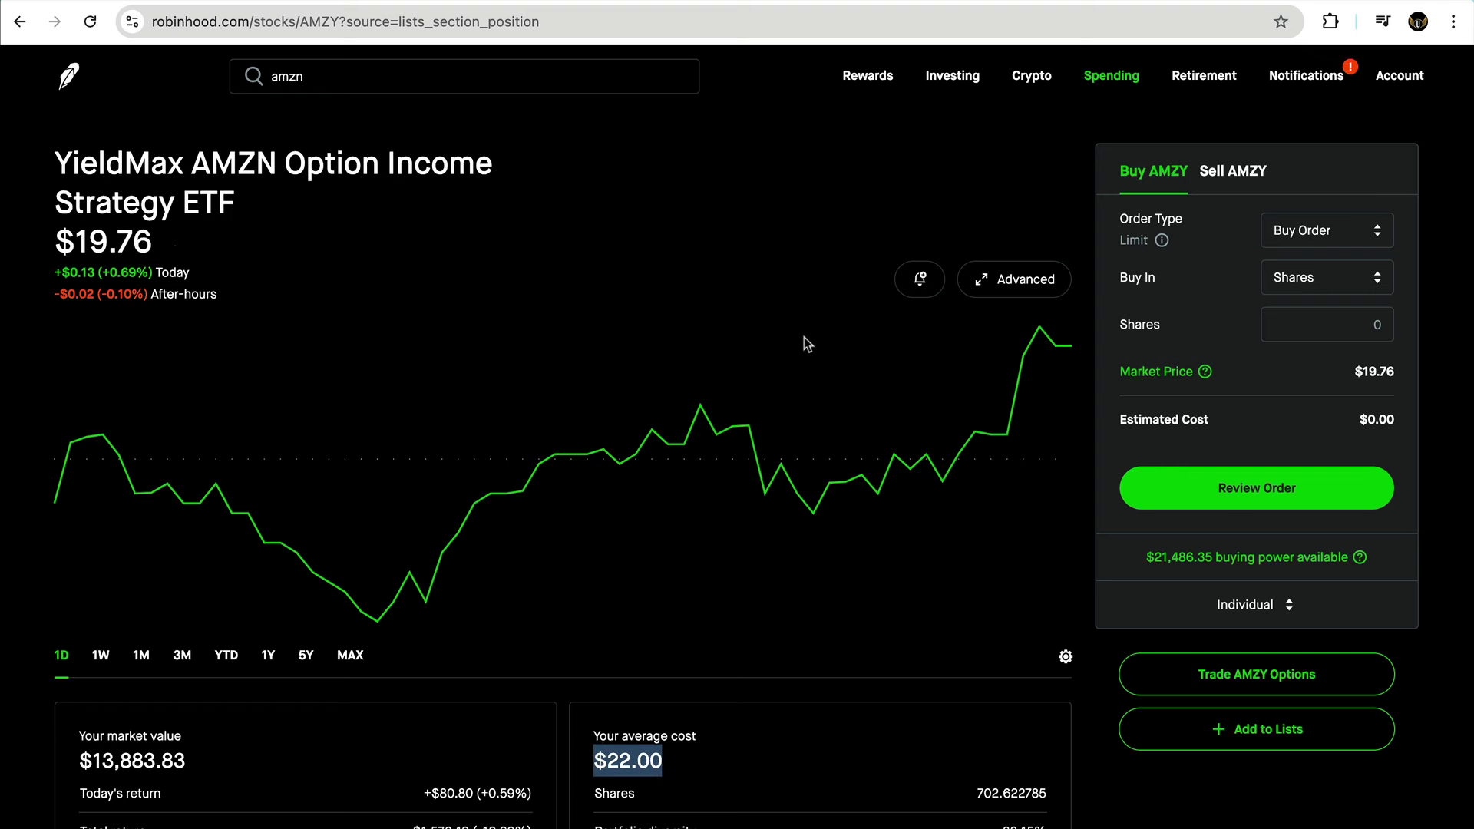
scroll(997, 407, down, 2)
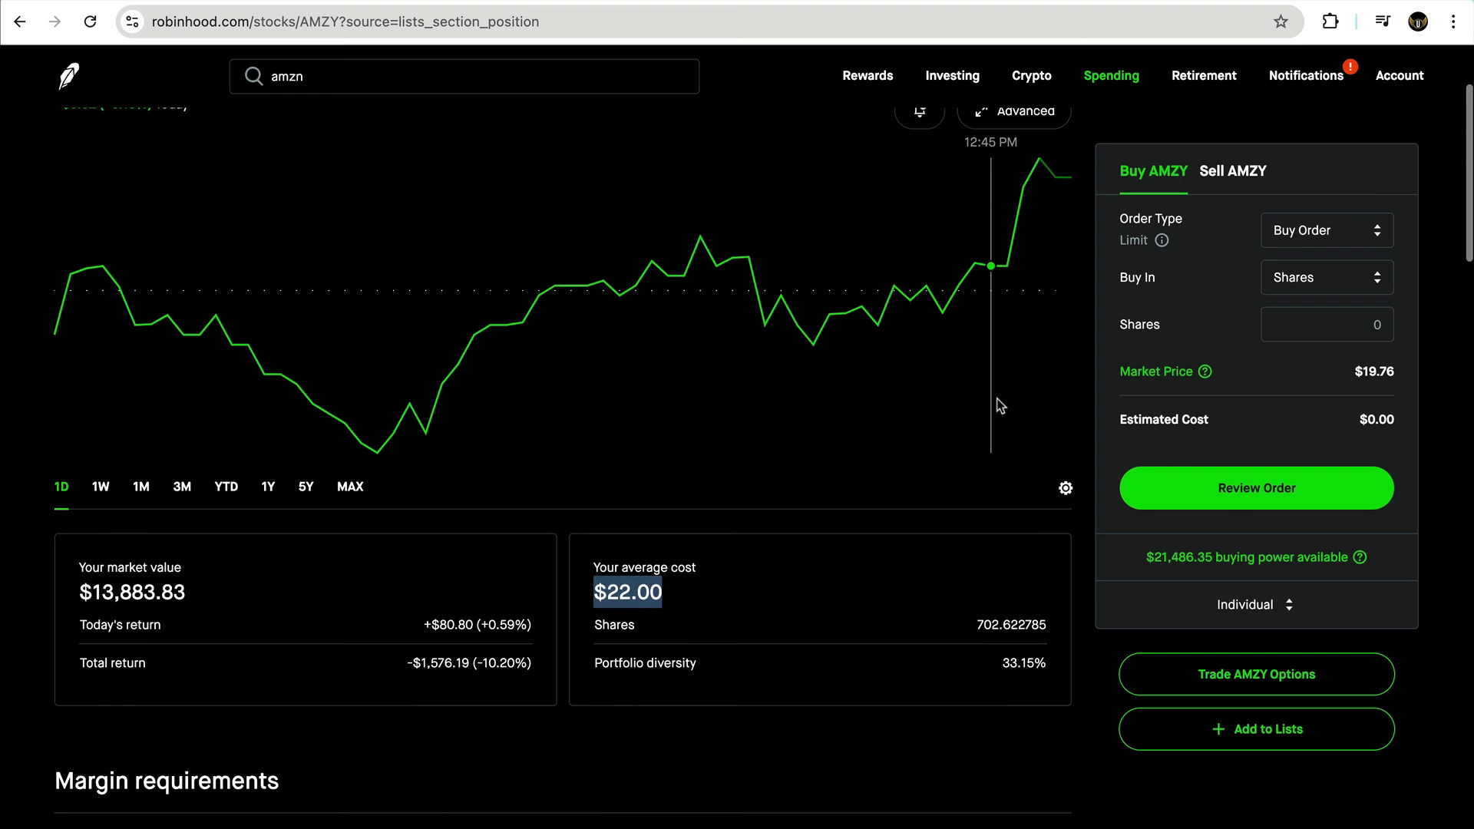
drag(534, 663, 430, 662)
click(466, 662)
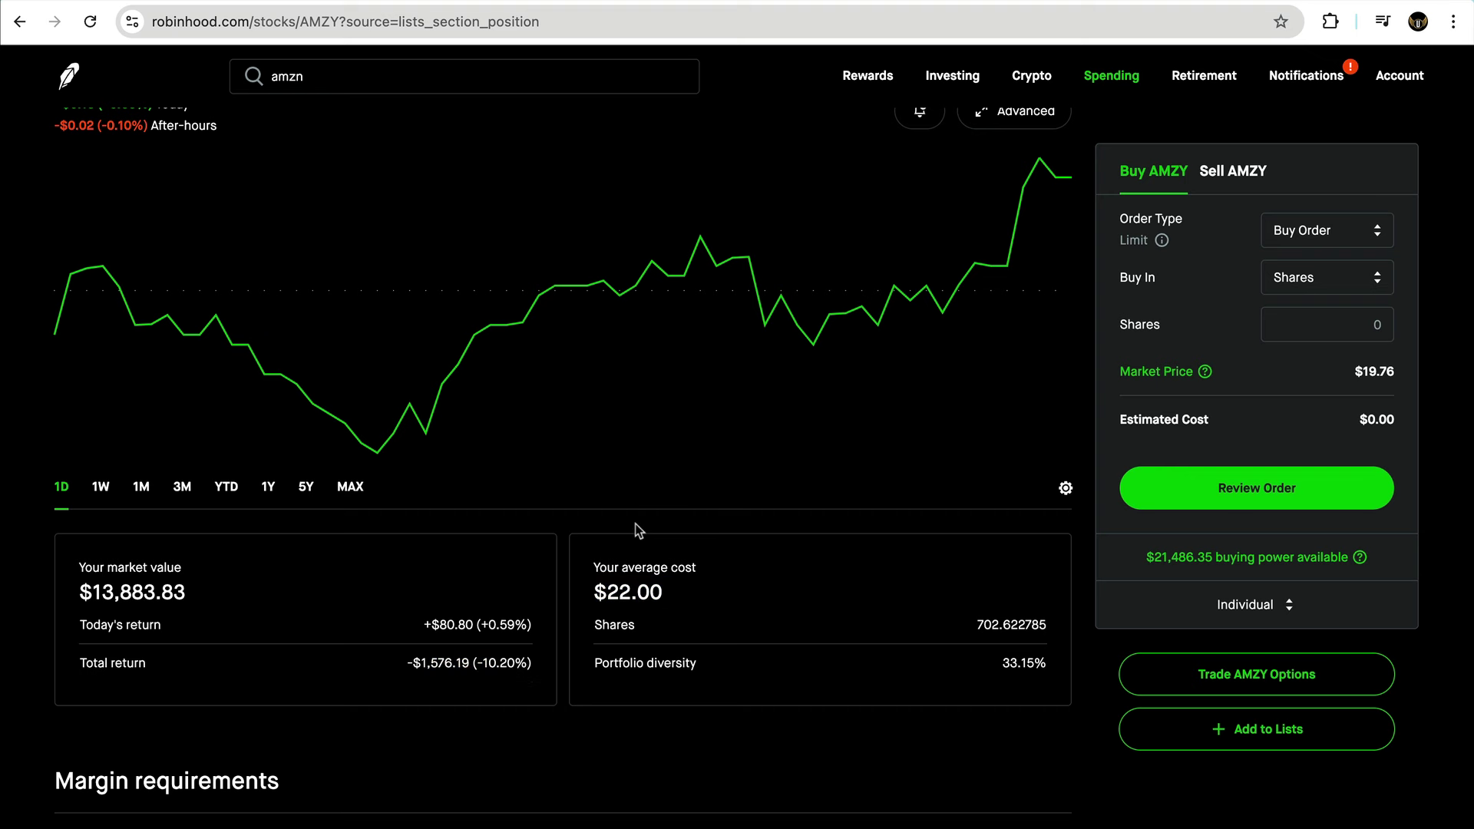
scroll(722, 522, up, 2)
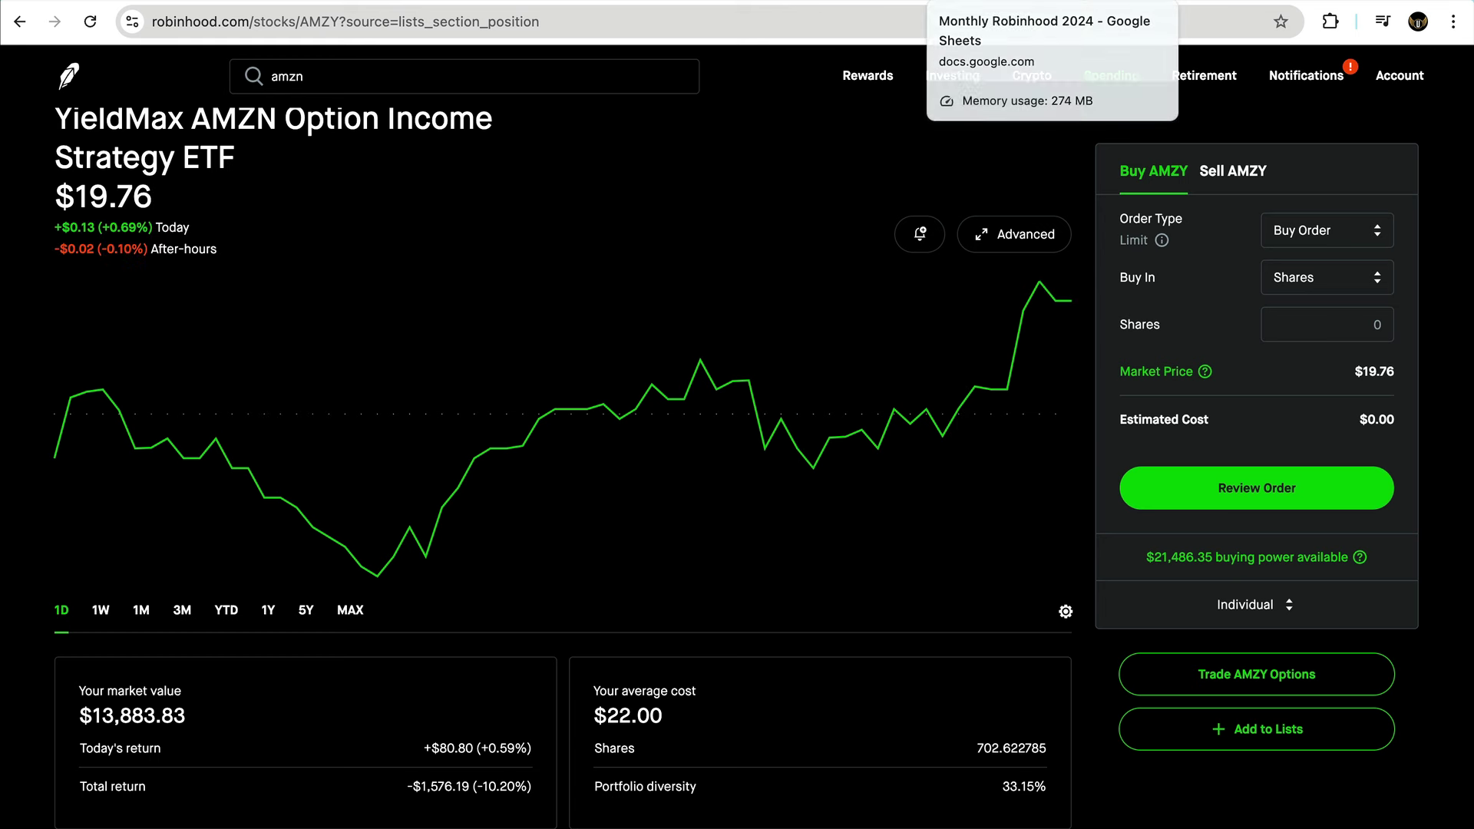
Step: In the Monthly Robinhood 2024 spreadsheet, show the June dividends and start a Calculator sum with June's AMZY payout, 200.36
click(991, 6)
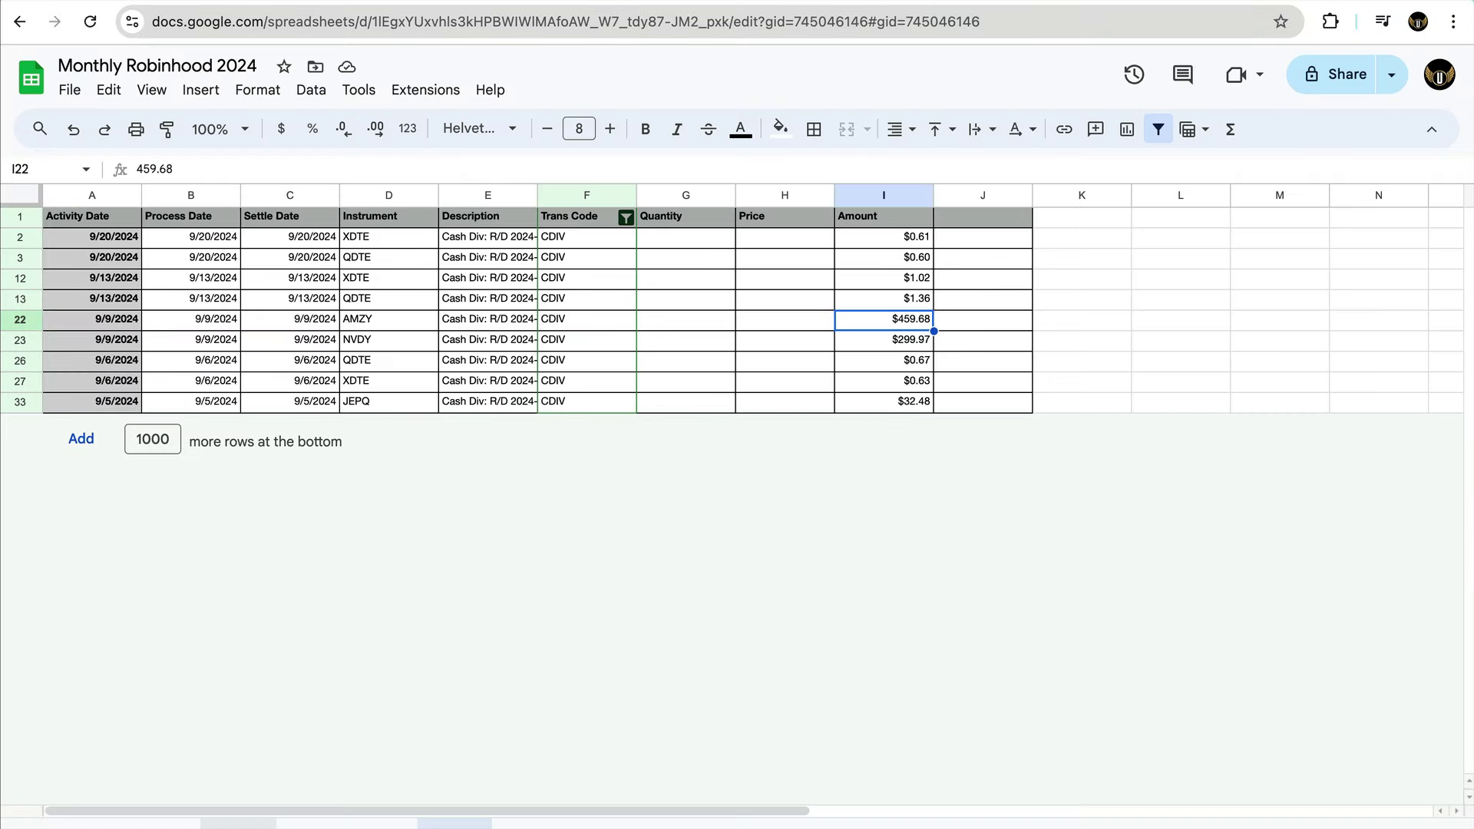
click(238, 823)
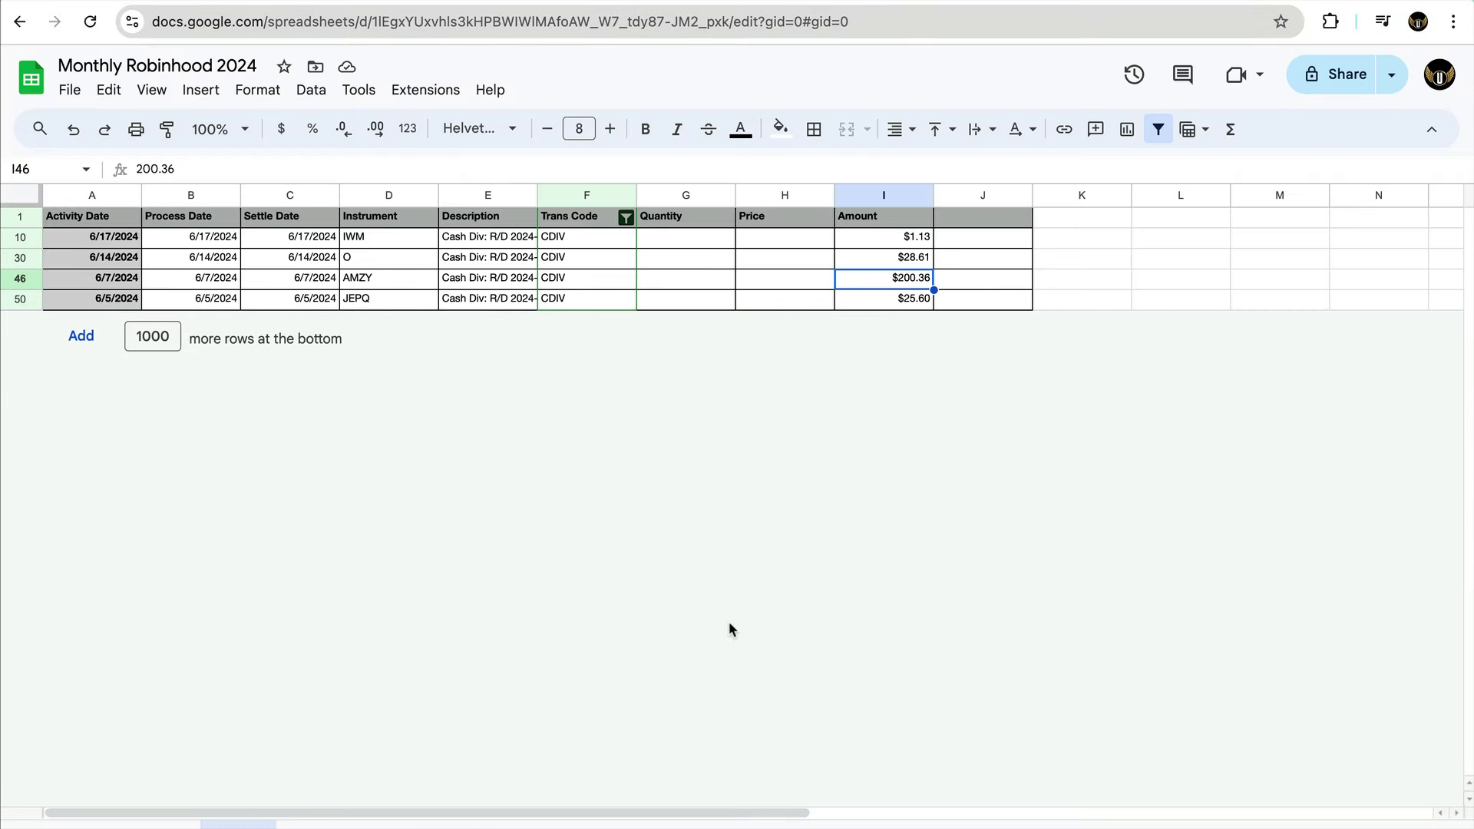
key(super+Tab)
text(200.36)
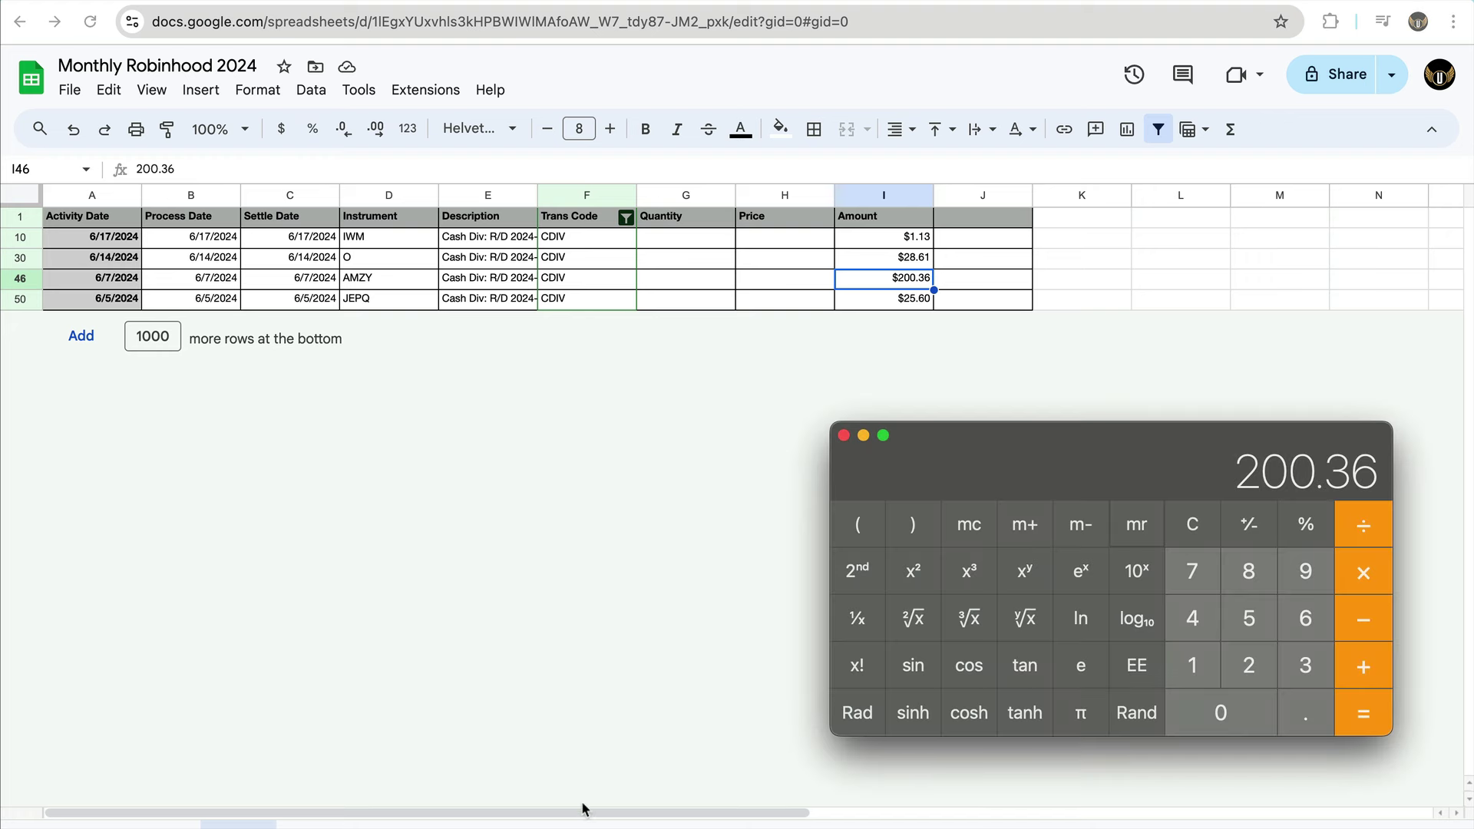
key(plus)
Step: Show the July dividends and add that month's AMZY payout, 358.89, to the running sum in Calculator
key(super+Tab)
key(alt+Down)
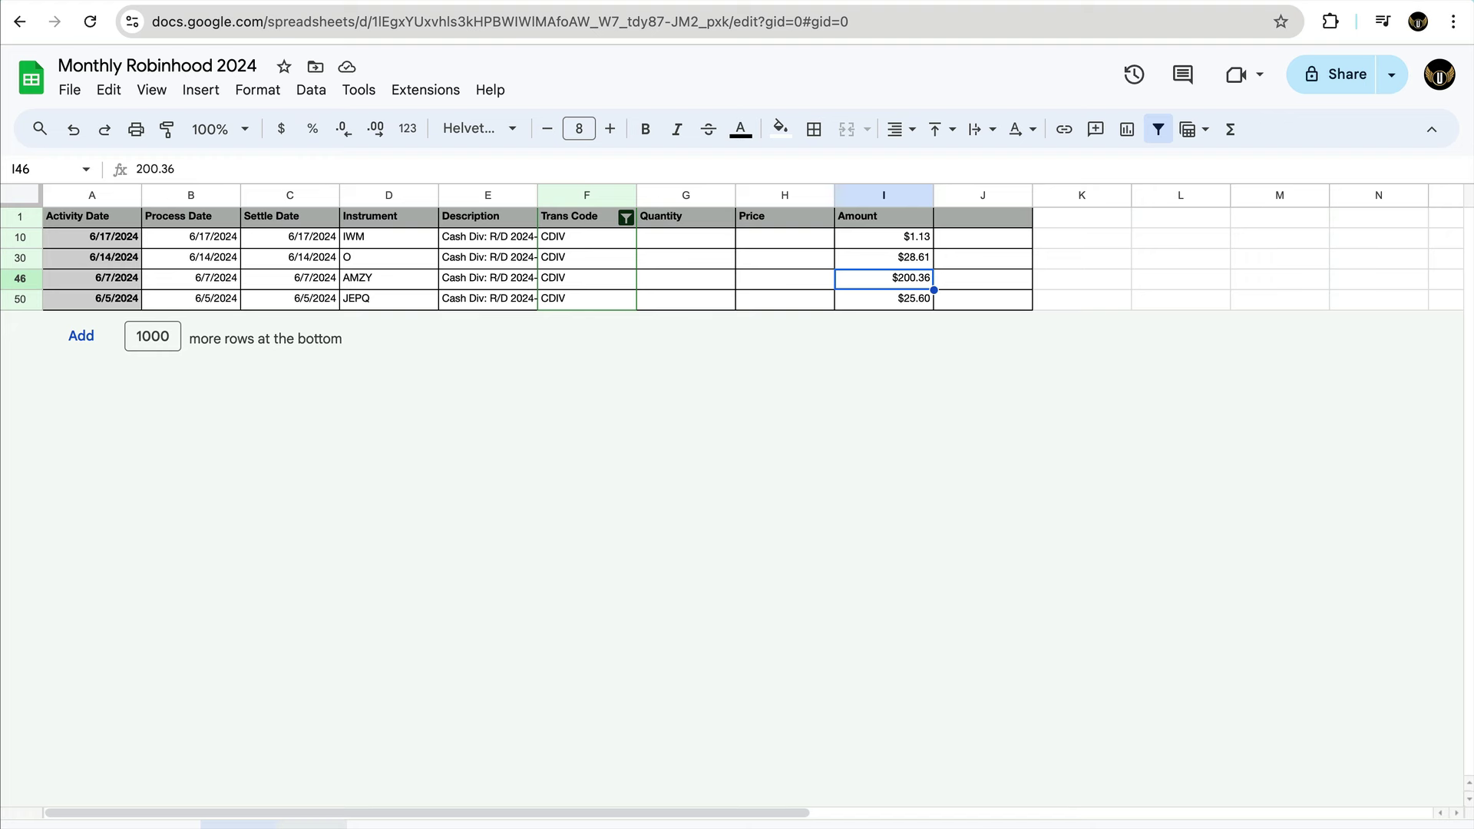
key(super+Tab)
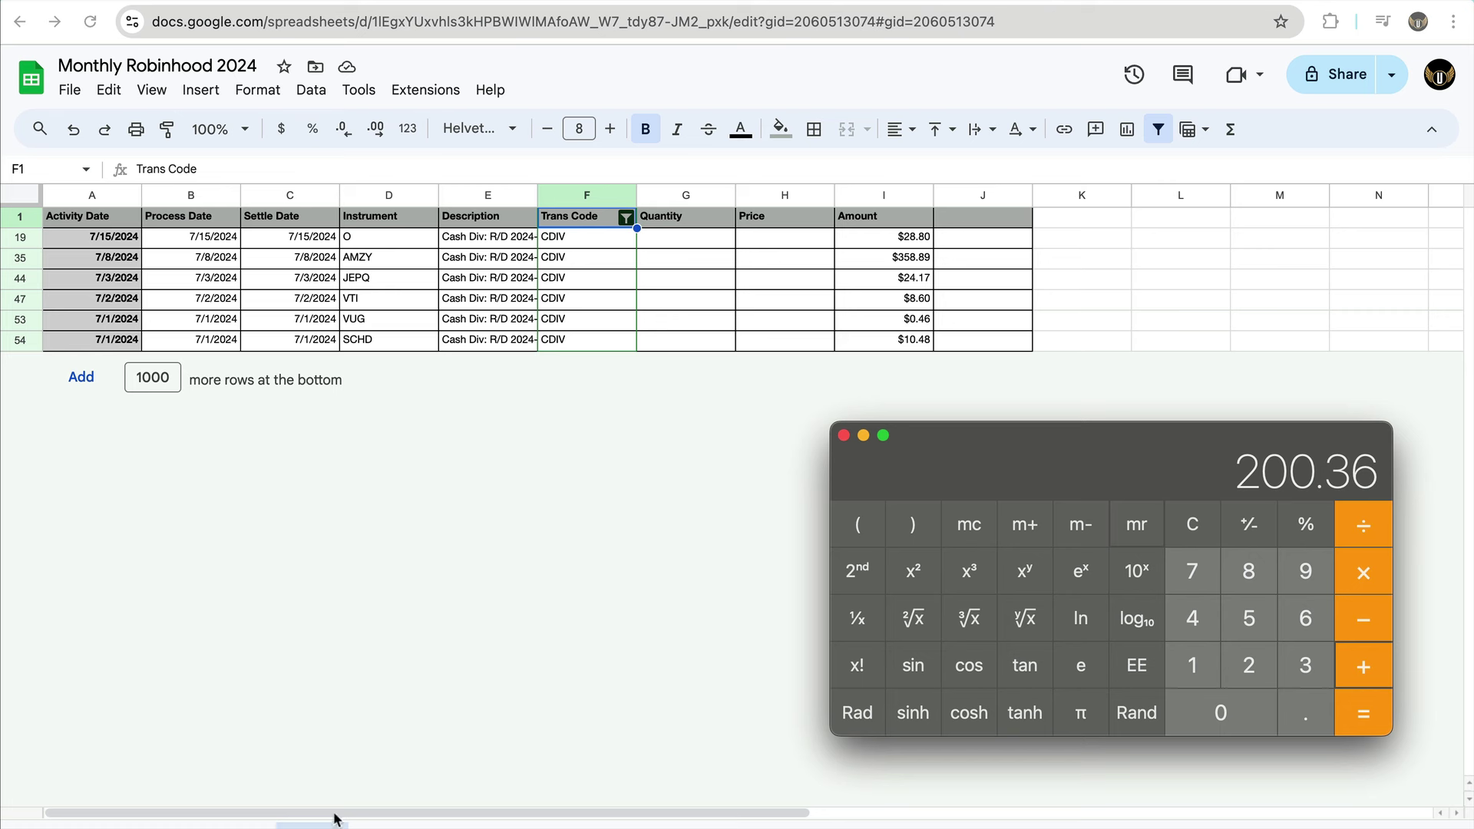
text(358.89)
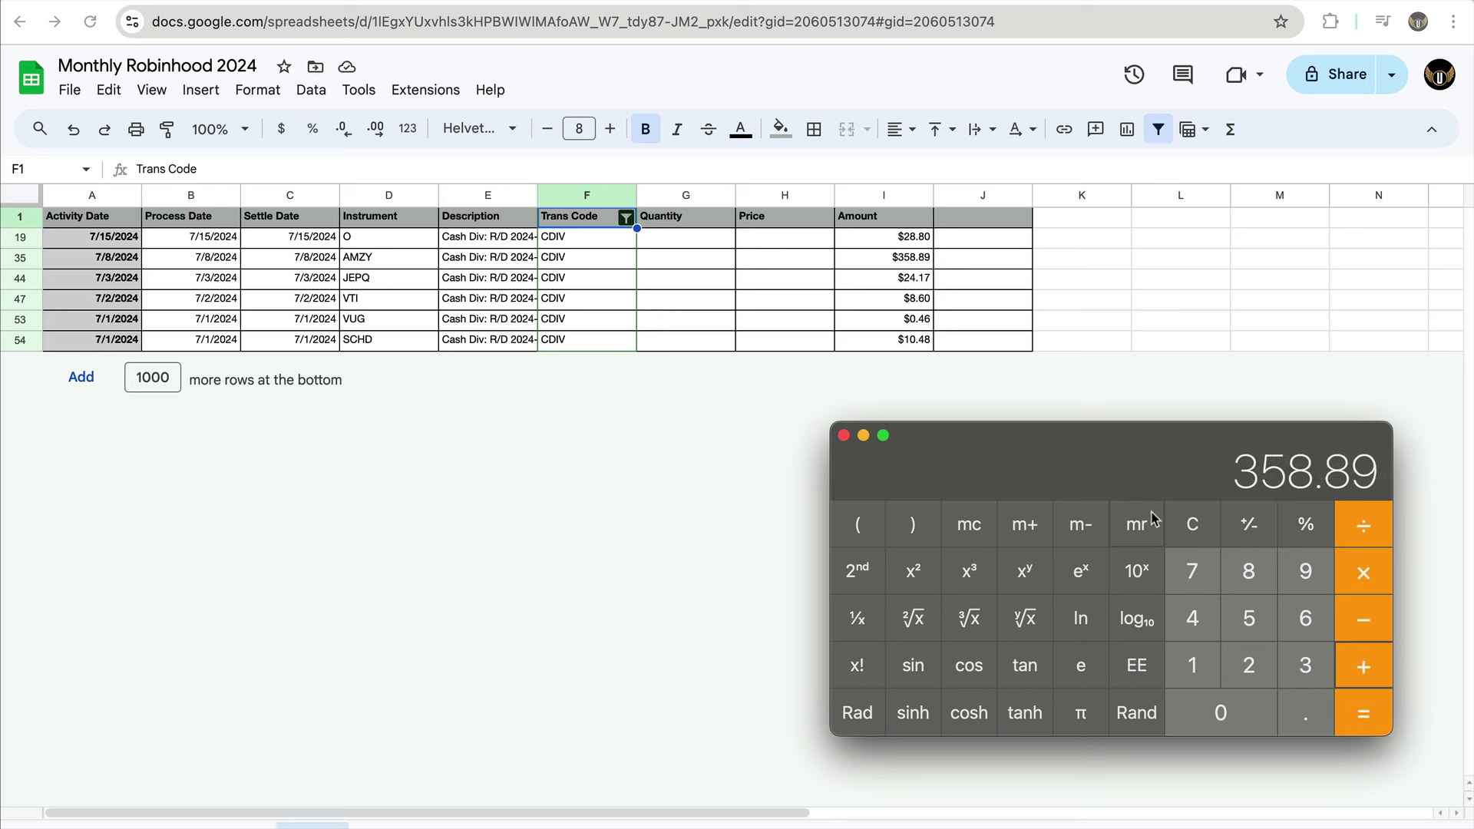
key(plus)
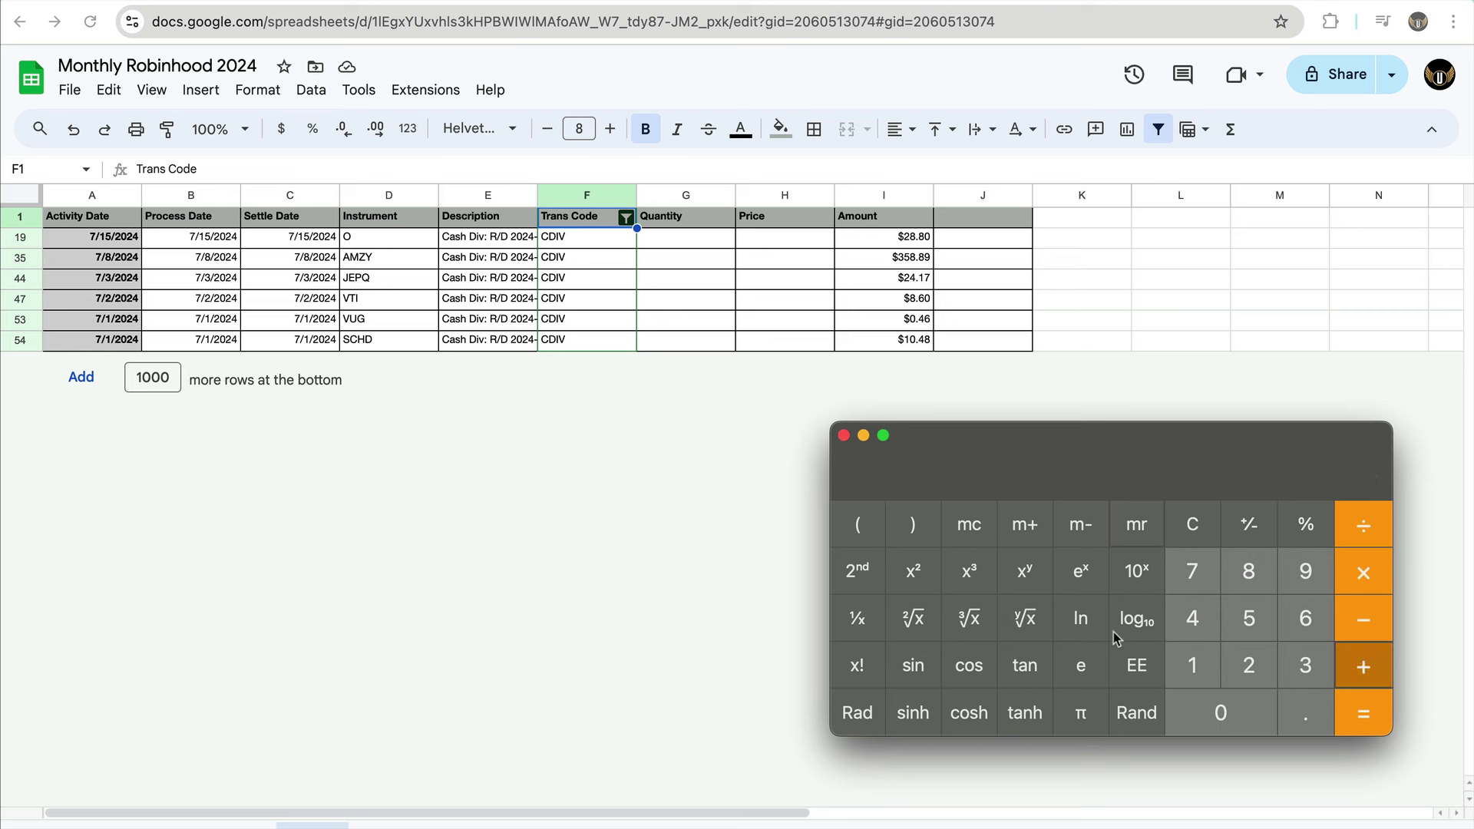
Step: Show the August dividends and add that month's AMZY payout, 324.59, to the Calculator sum
key(super+Tab)
key(alt+Down)
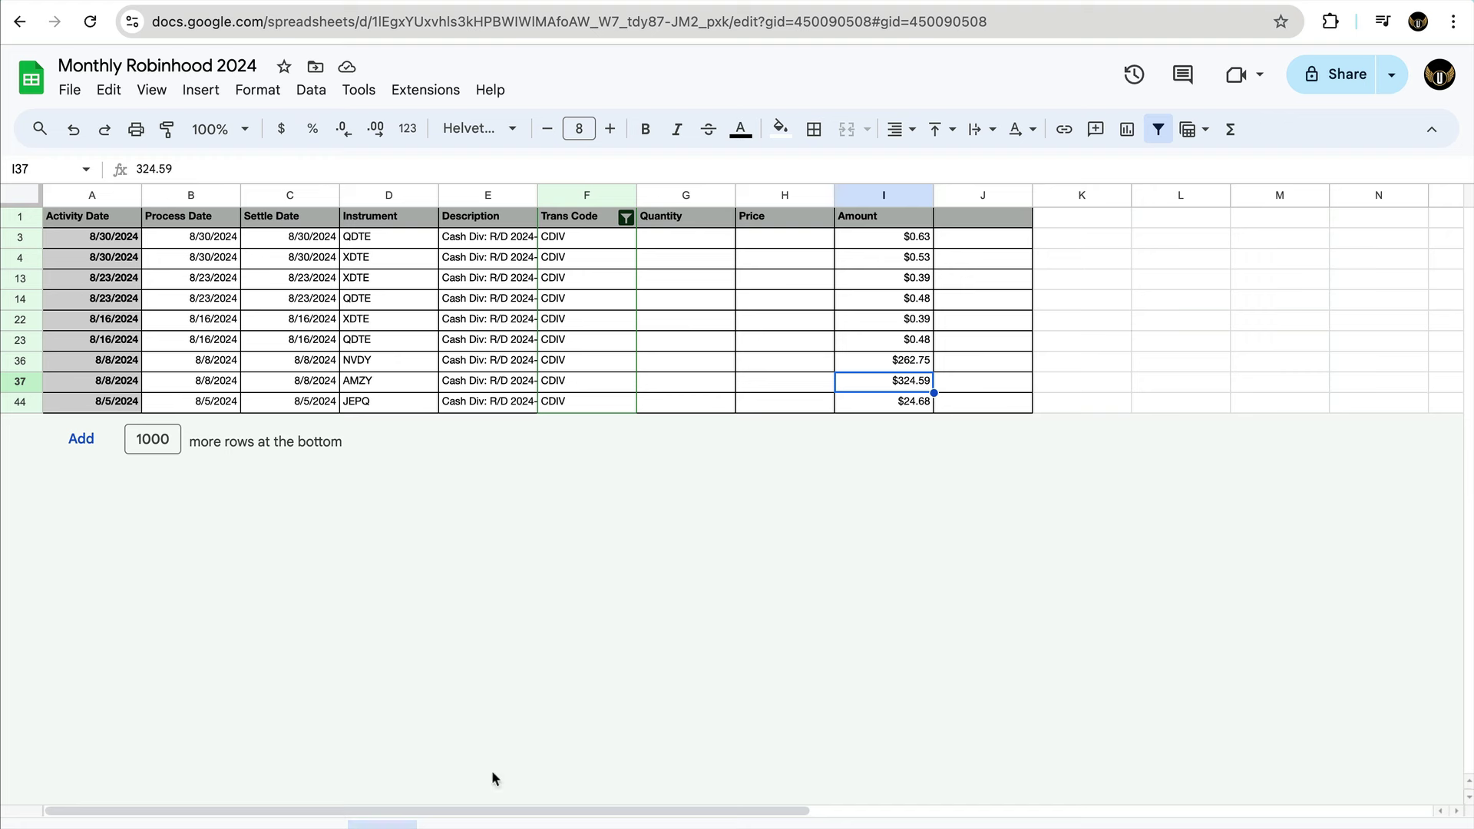
key(super+Tab)
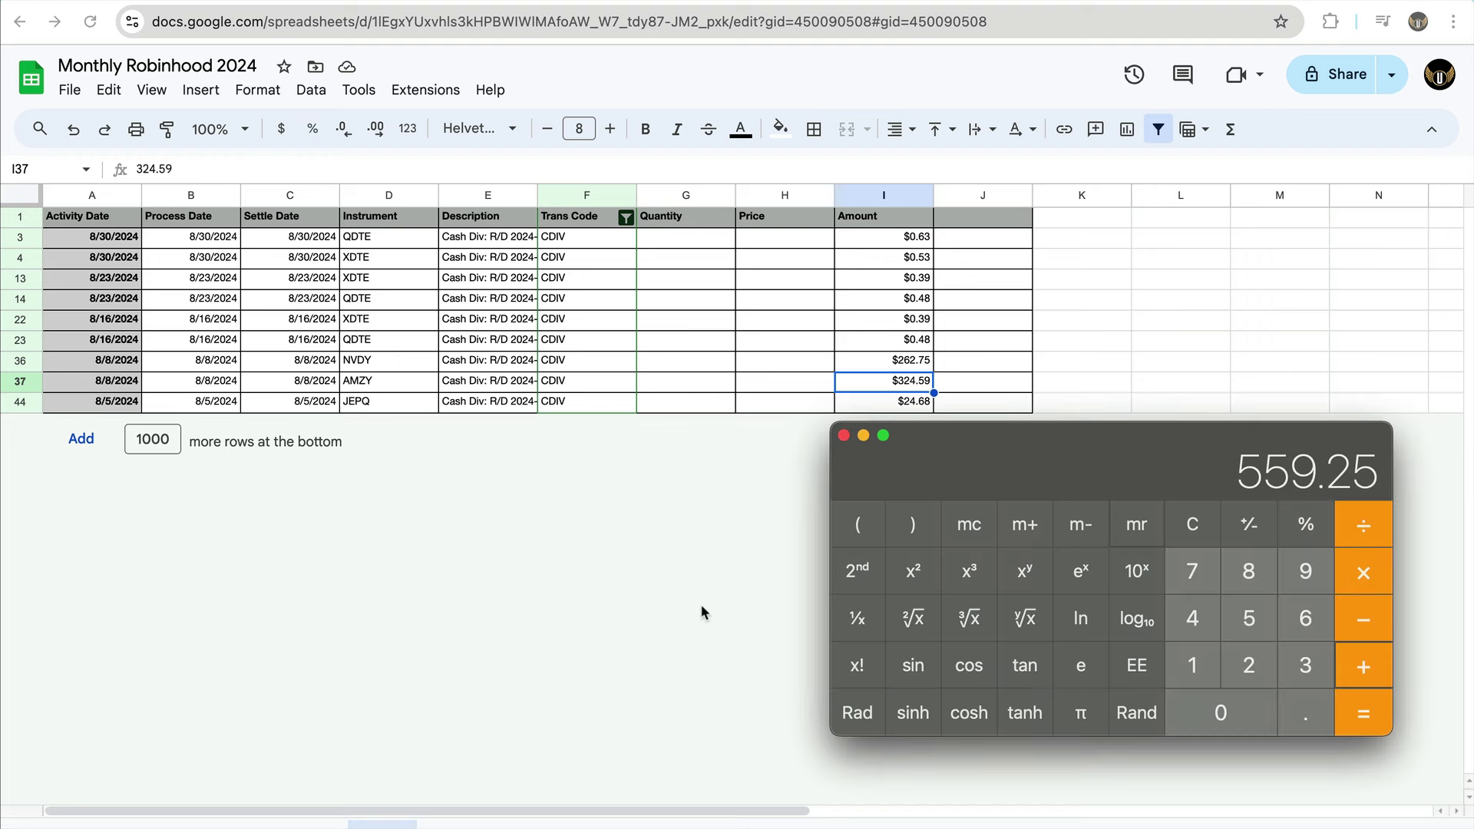
text(324.59)
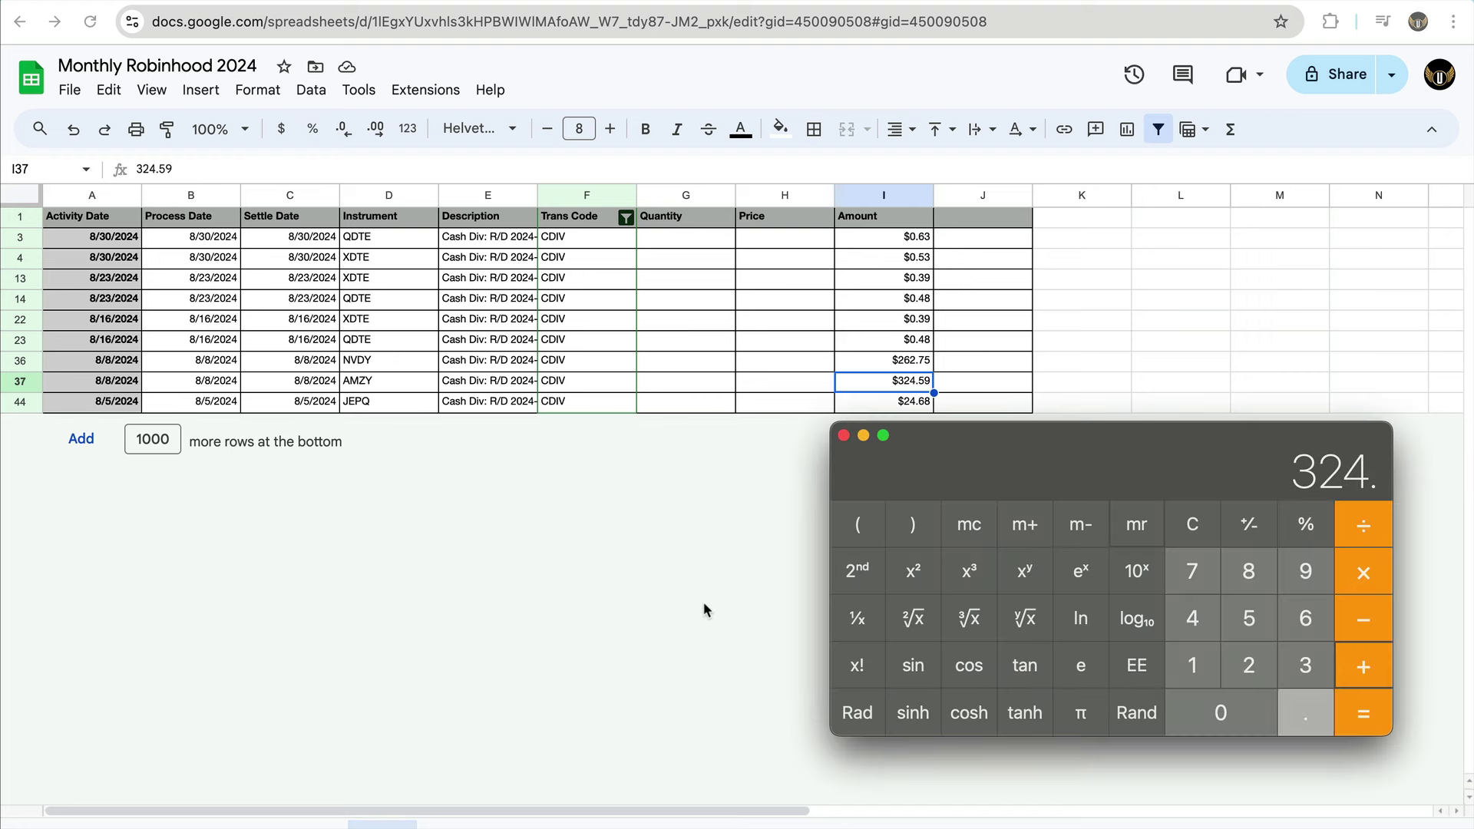
key(Return)
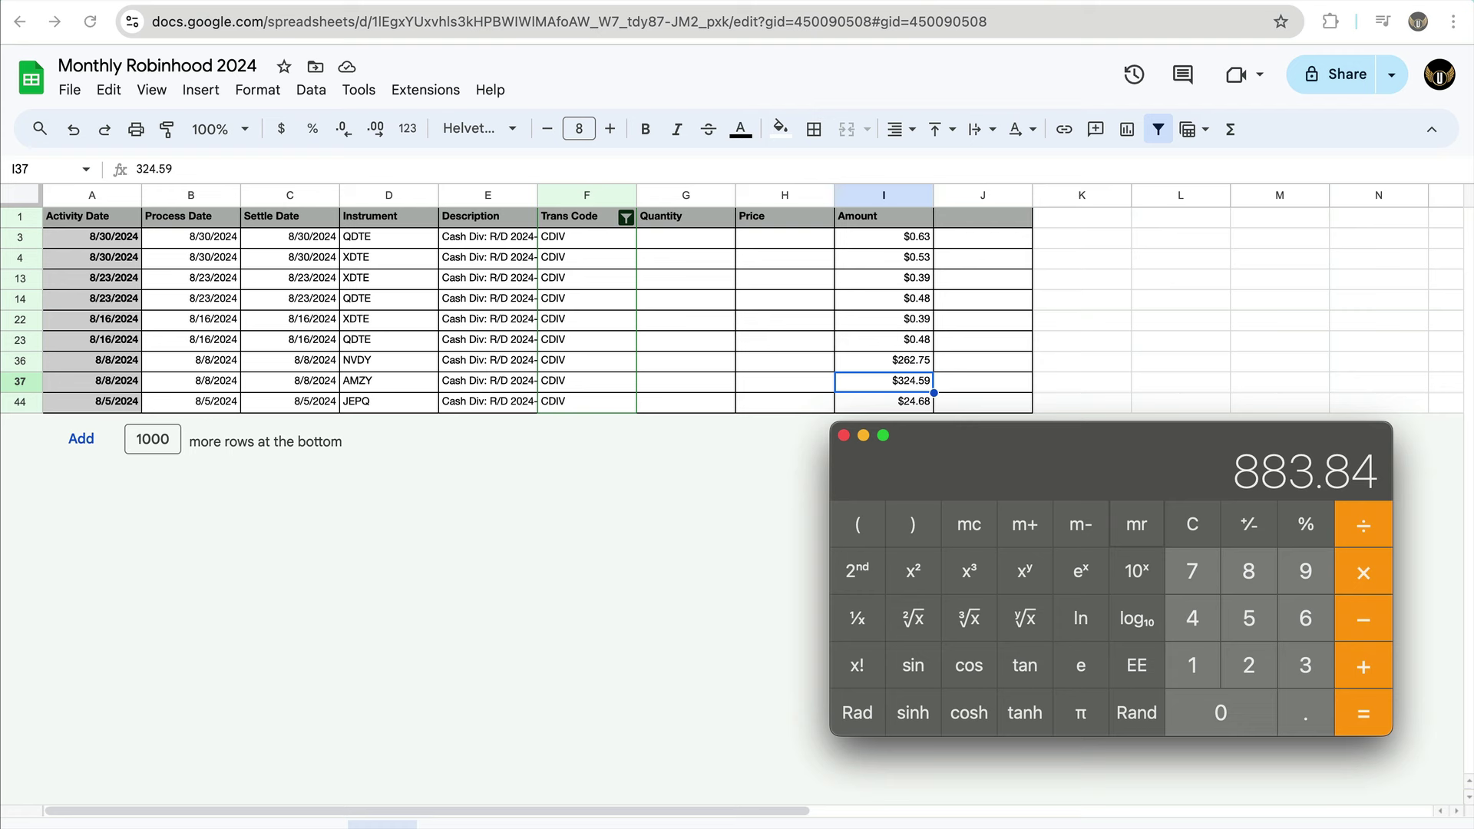
Step: Show the September dividends and add that month's AMZY payout, 459.68, to the Calculator sum
click(457, 825)
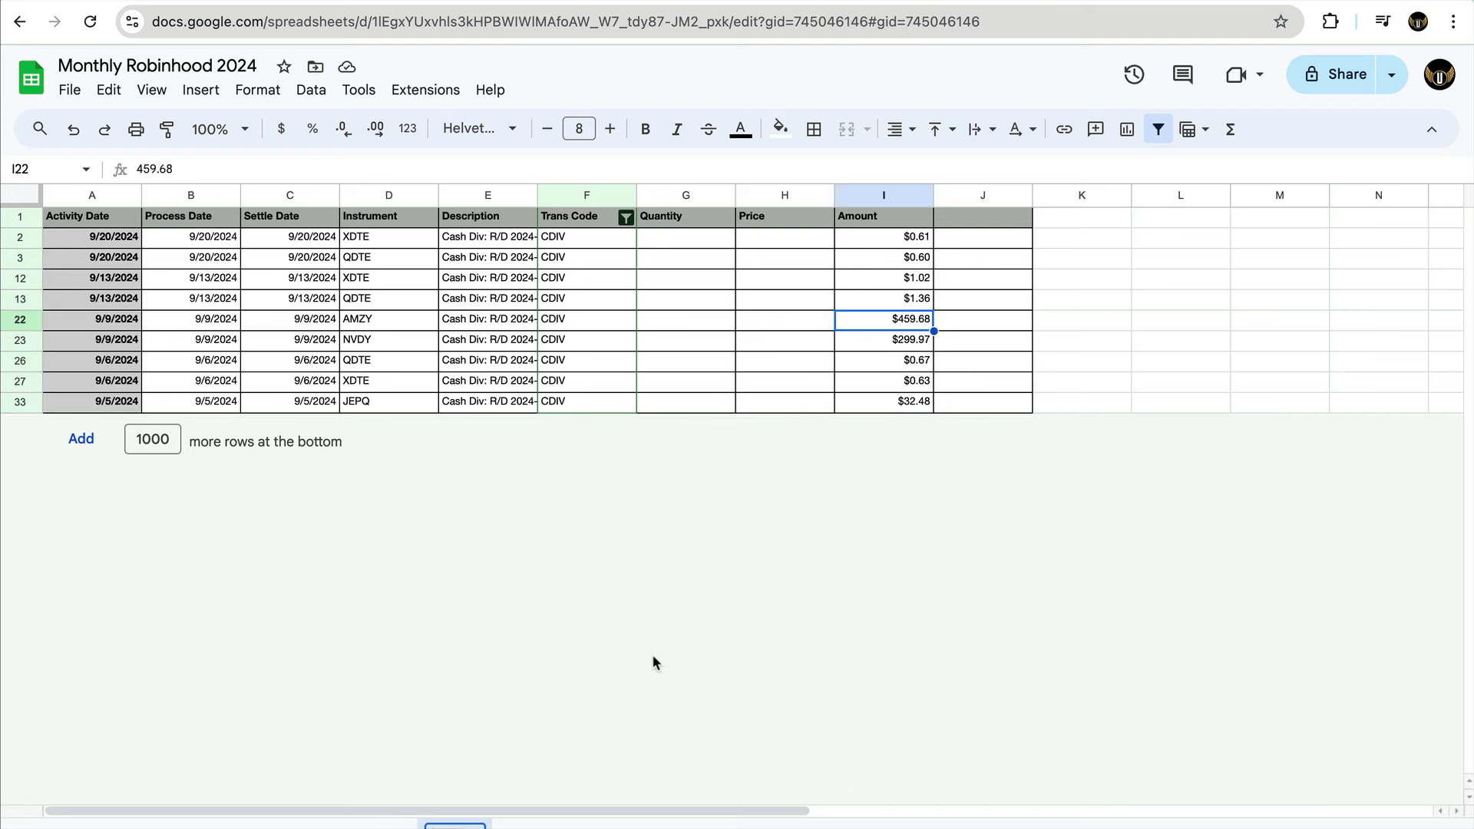
key(super+Tab)
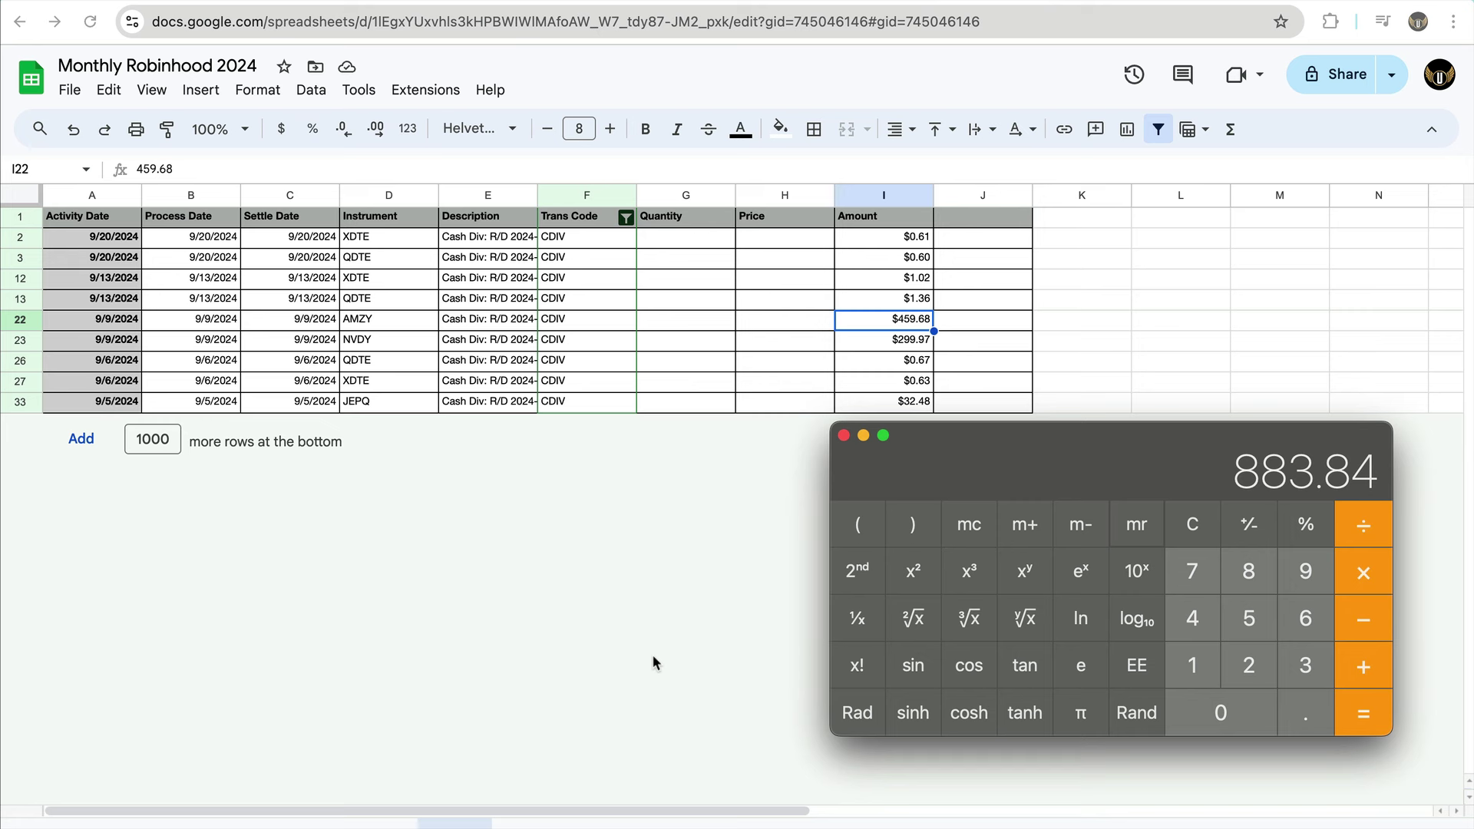
key(plus)
text(459.6)
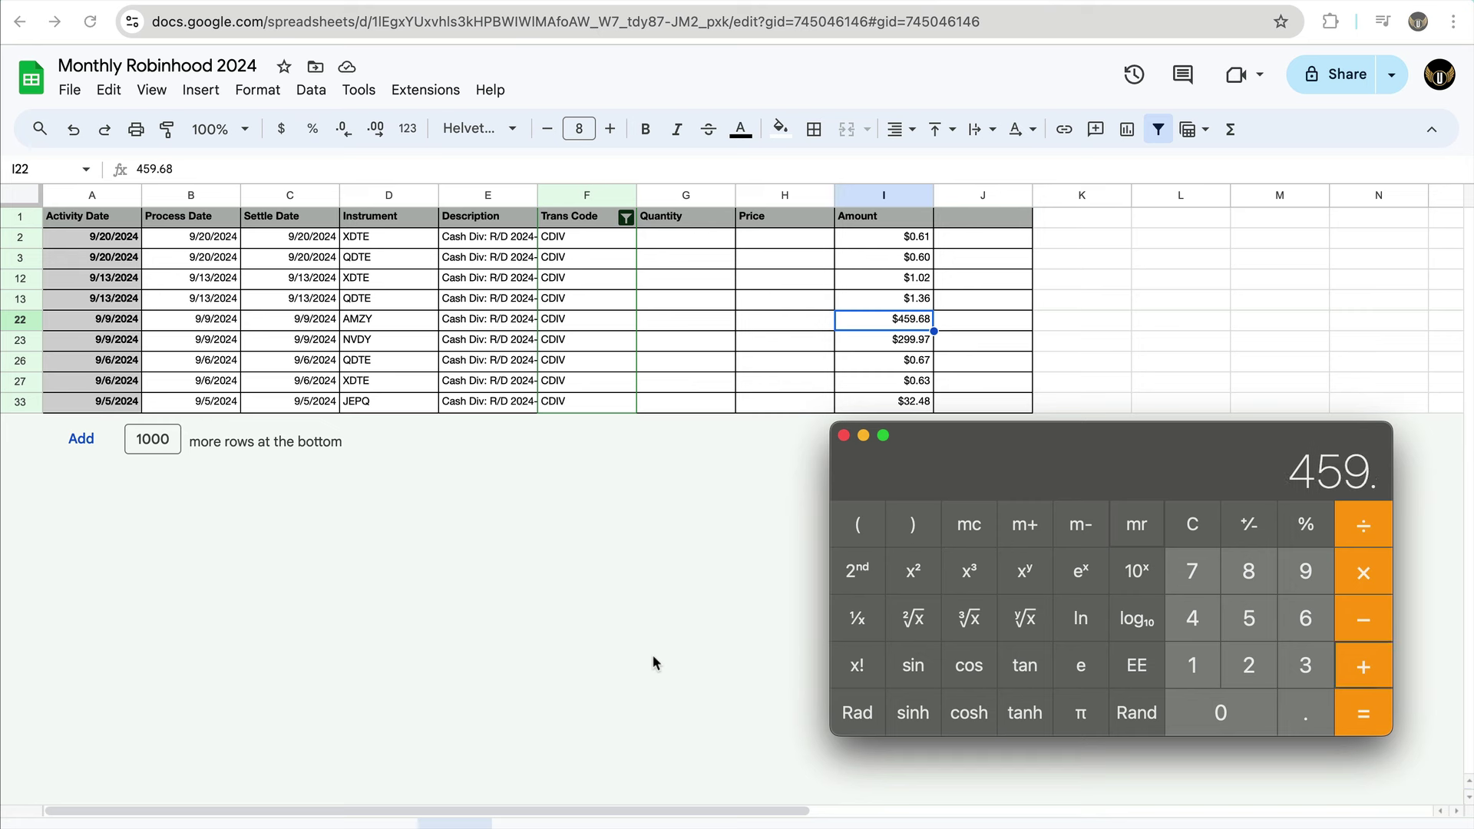
text(8)
key(Return)
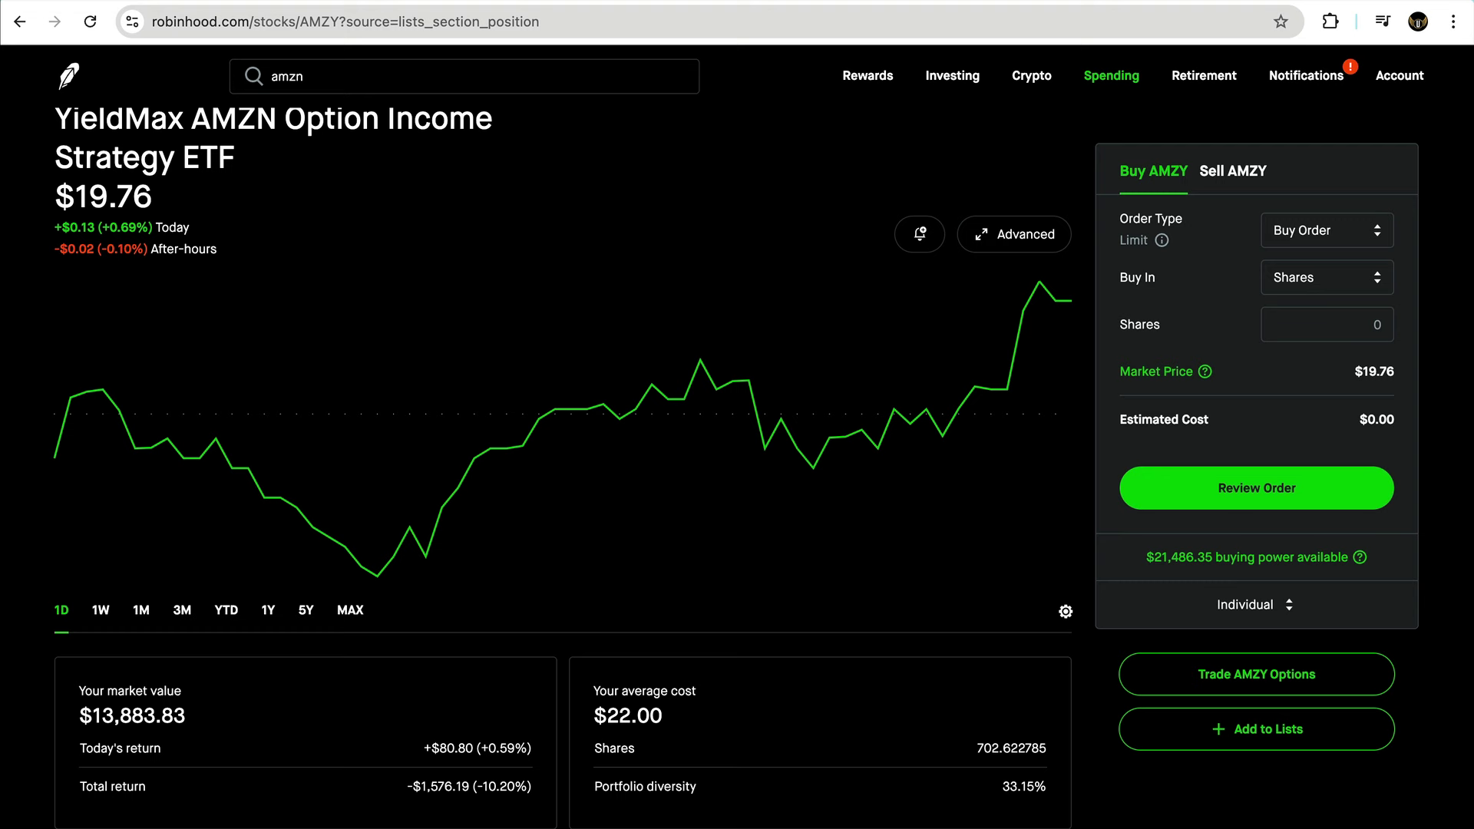
Step: Check AMZY's total return on Robinhood, subtract 1576 from the dividend sum in Calculator, and return to the AMZY page
drag(462, 787, 427, 787)
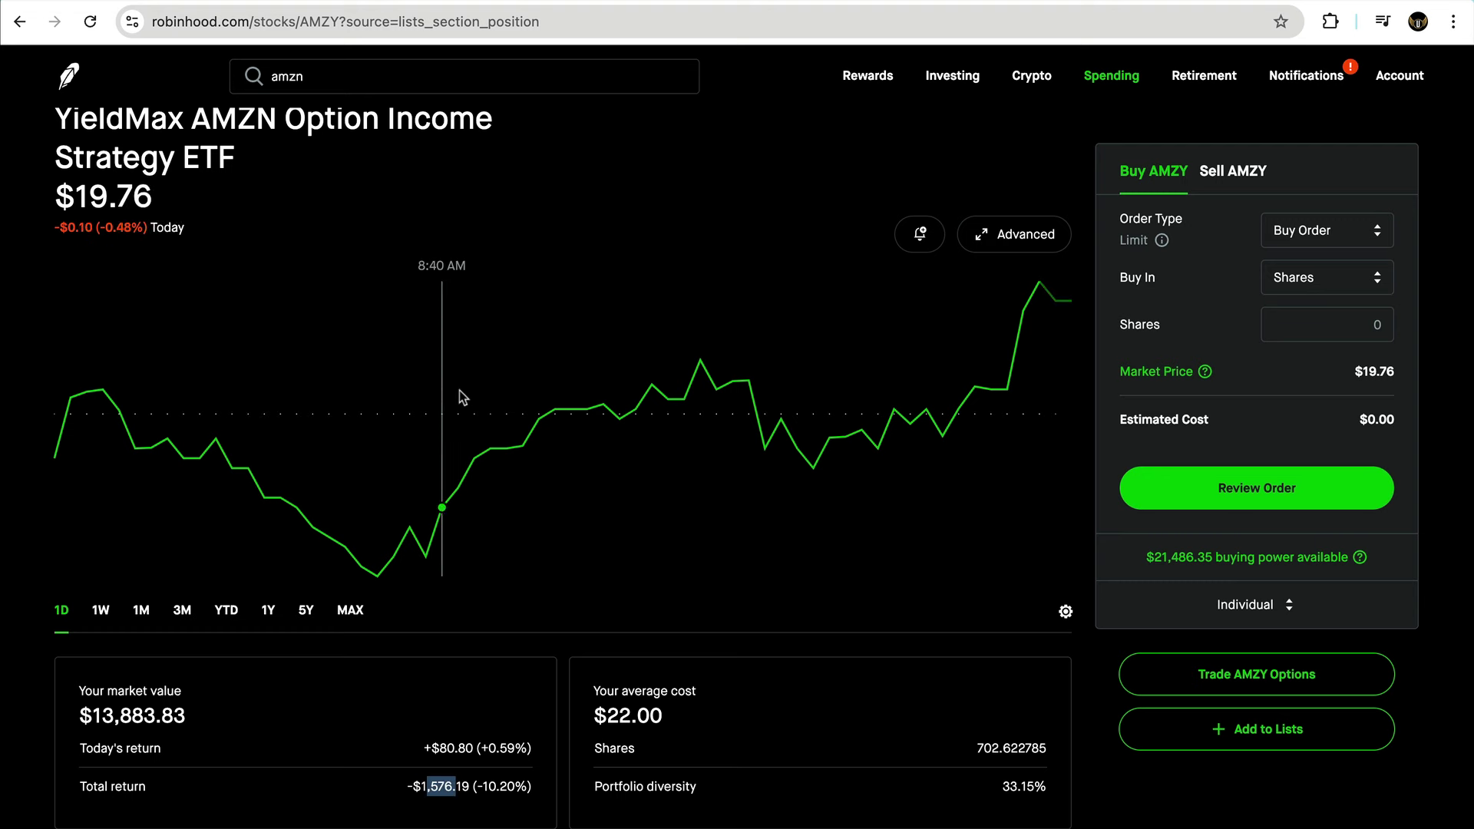
key(super+Tab)
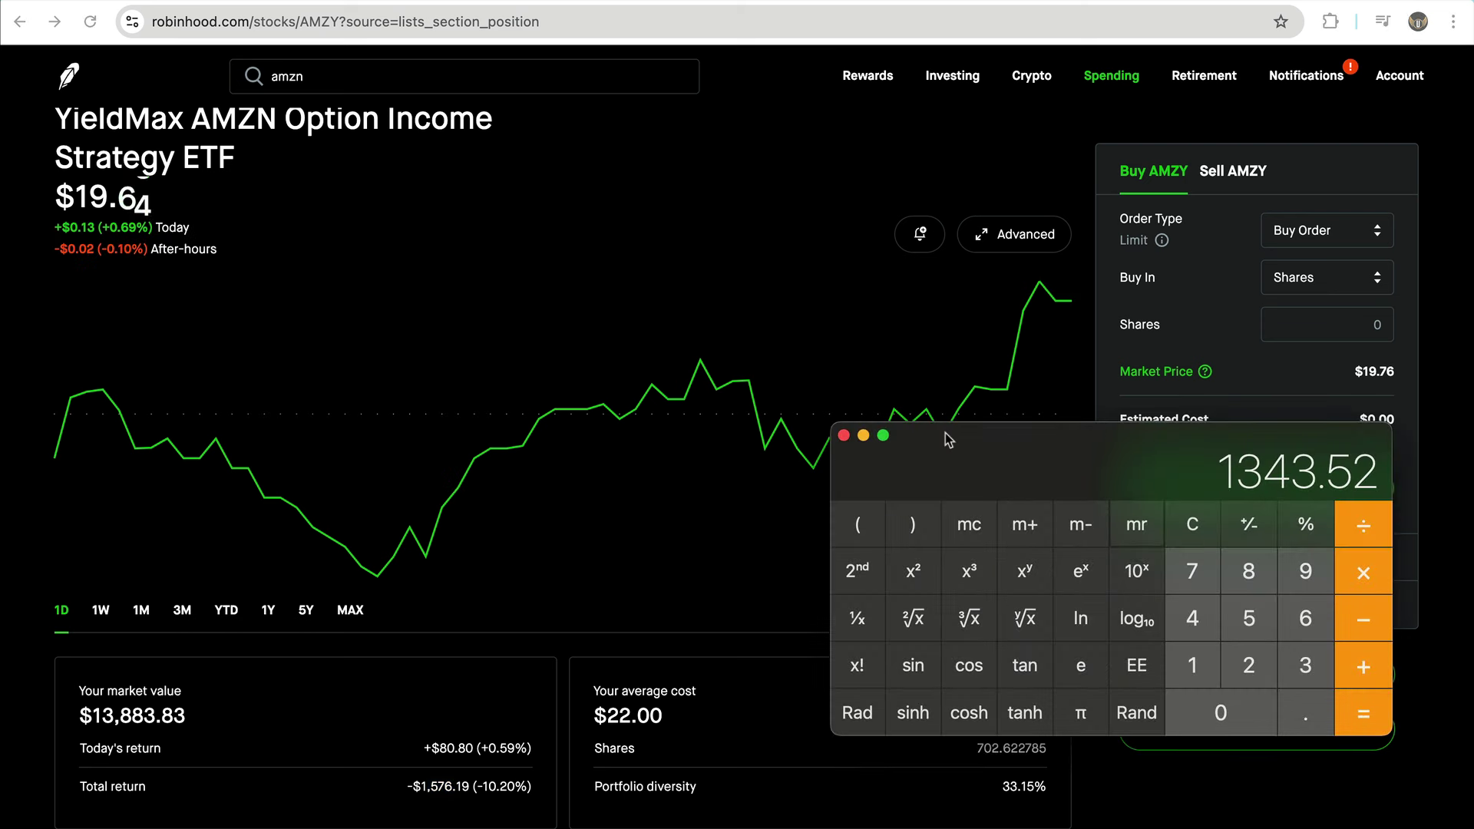
key(minus)
text(1576)
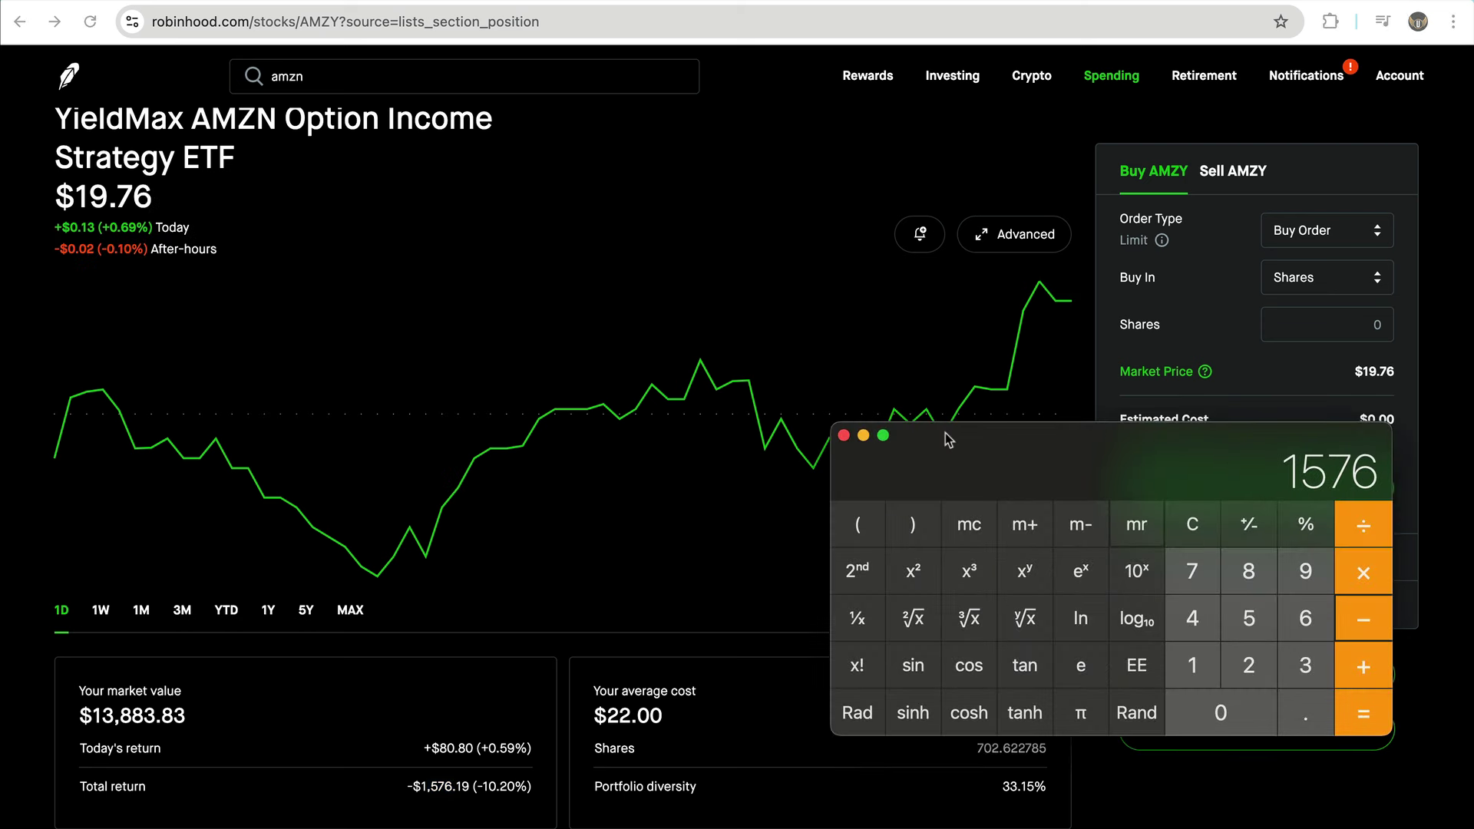
key(Return)
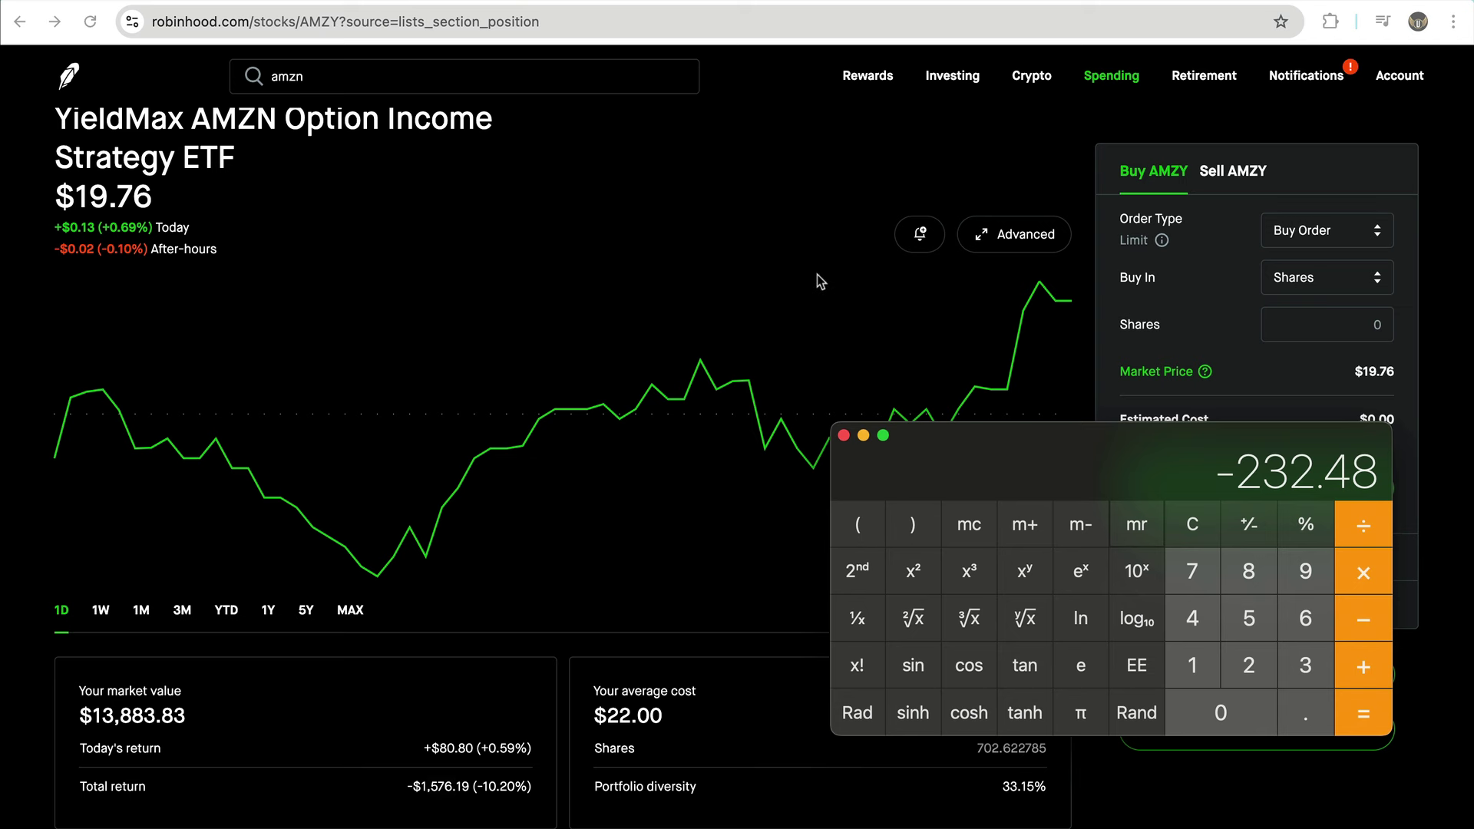
click(887, 344)
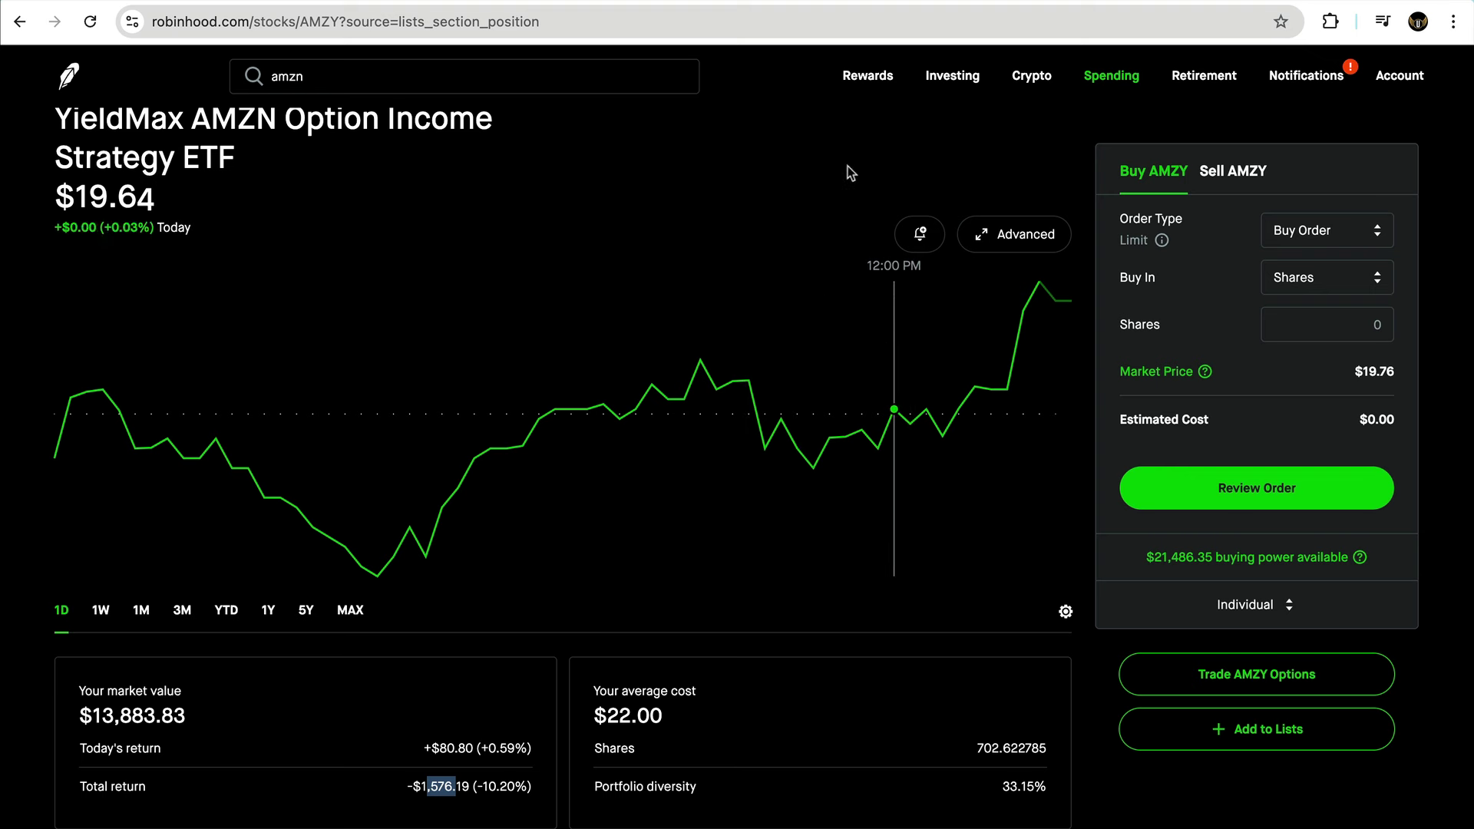
Step: Switch to the YieldMax distribution schedule and locate AMZY in the ETF group table
click(1233, 0)
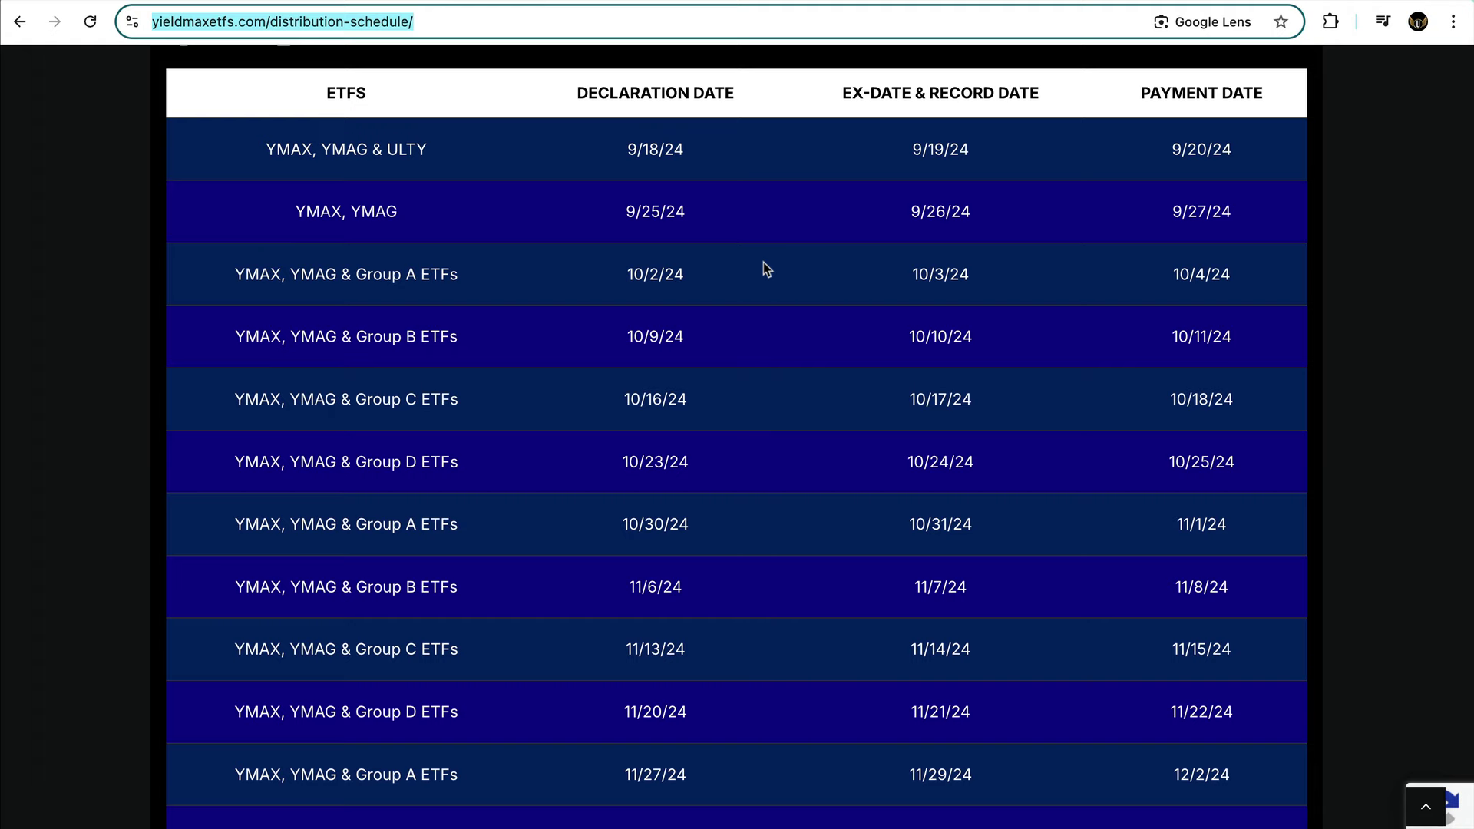
scroll(953, 238, down, 1)
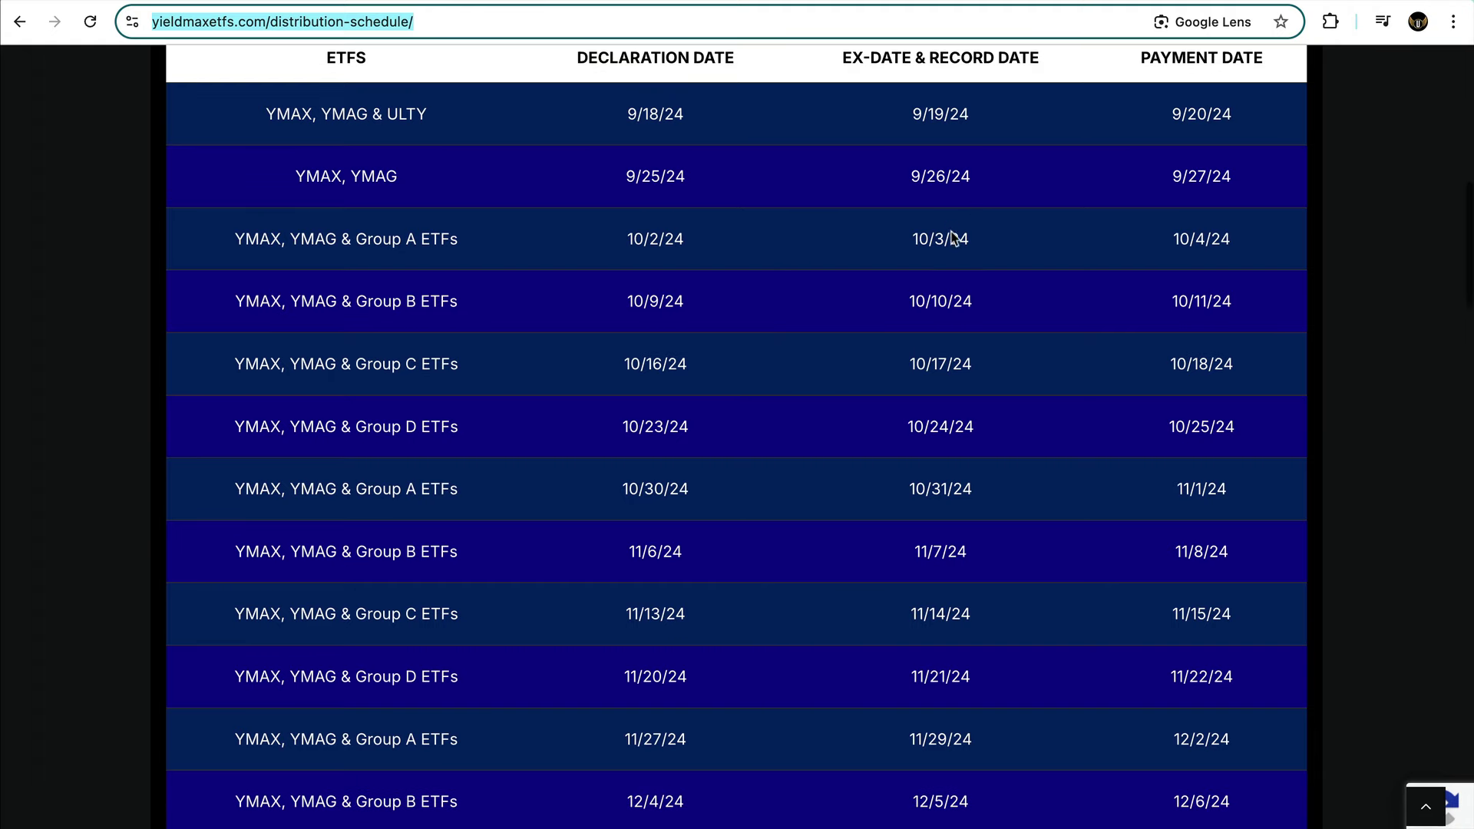
scroll(951, 231, down, 14)
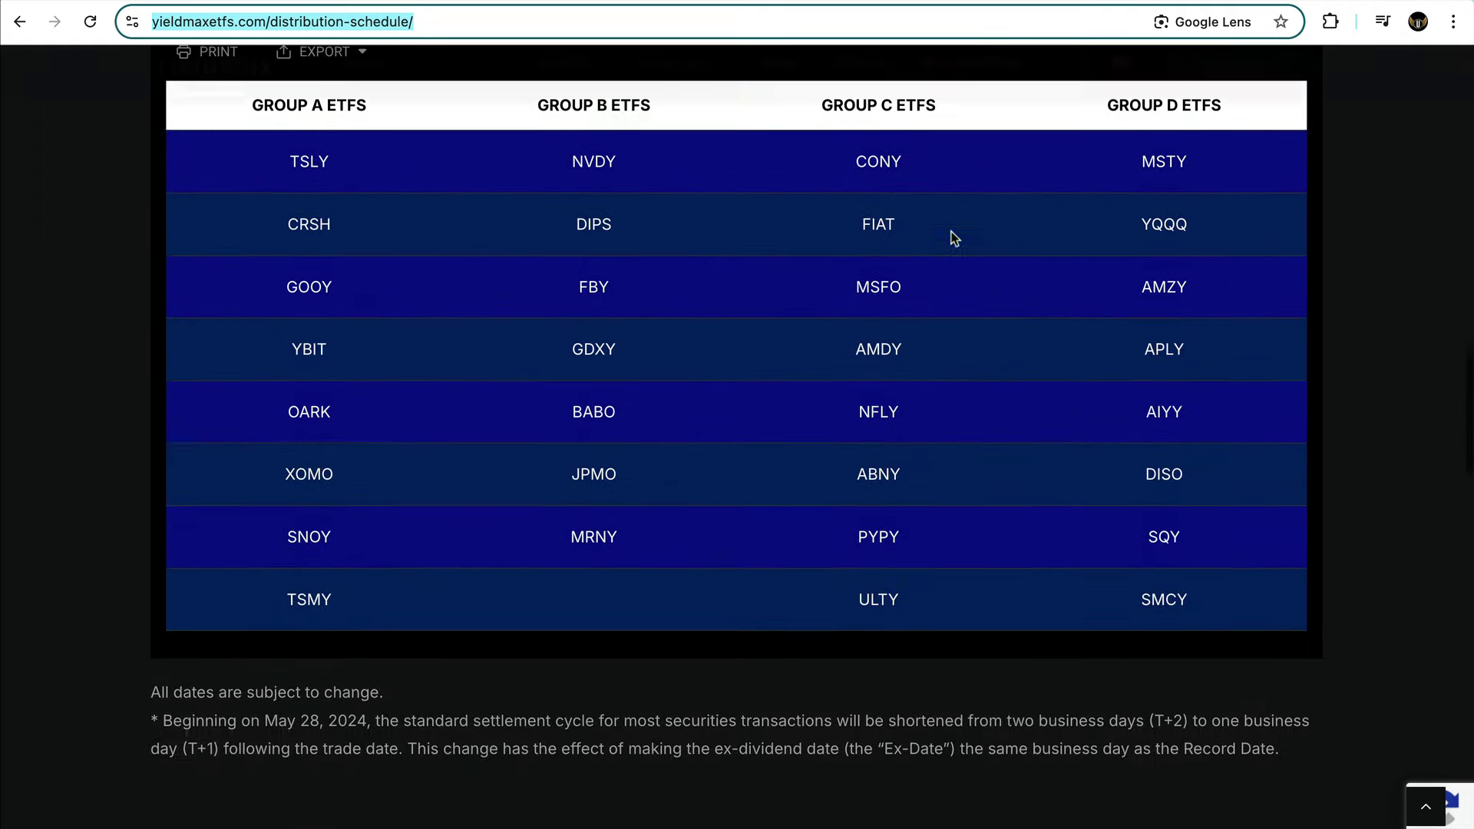
scroll(704, 339, up, 2)
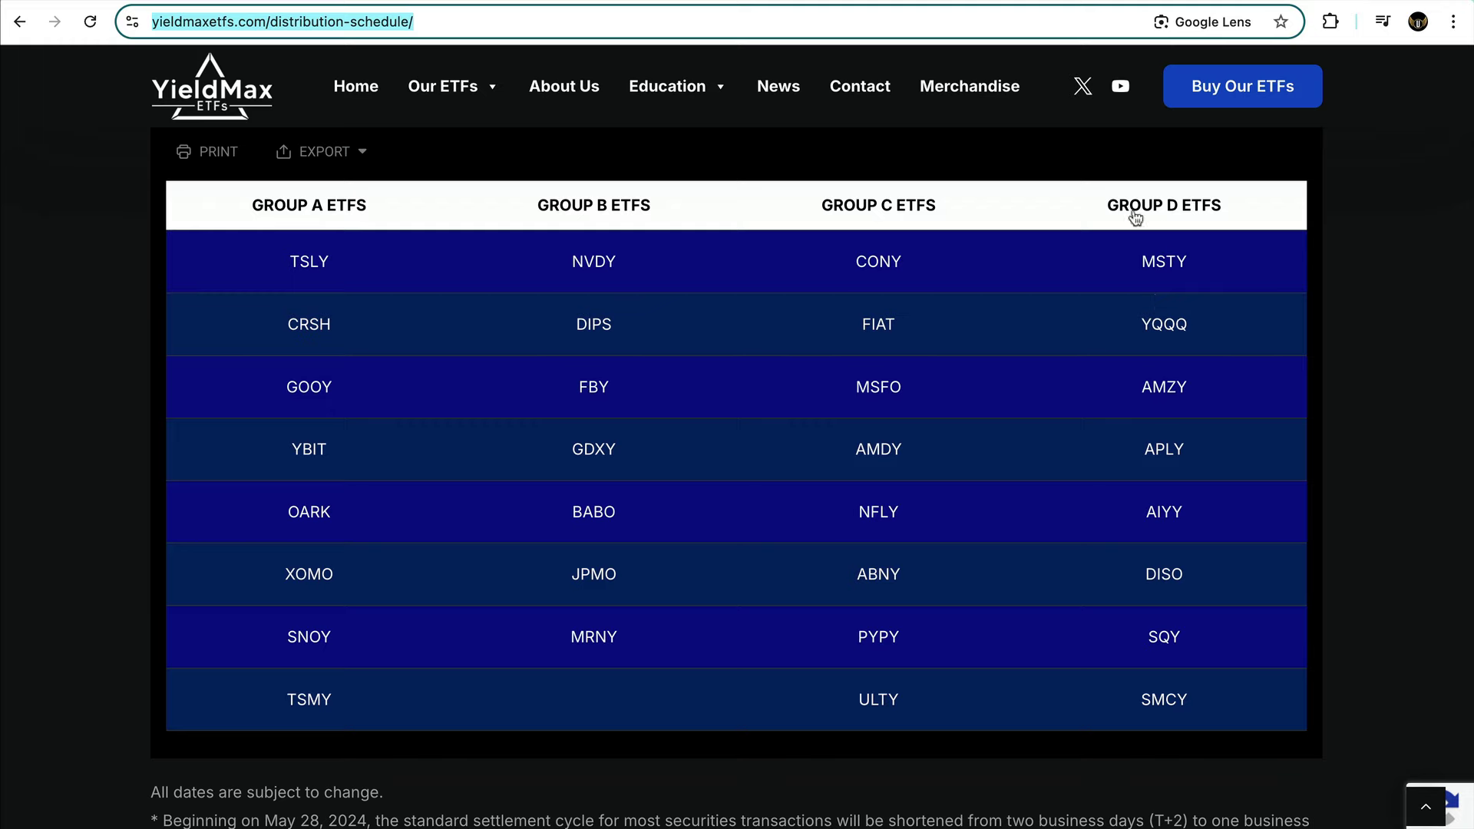
drag(1136, 387, 1168, 384)
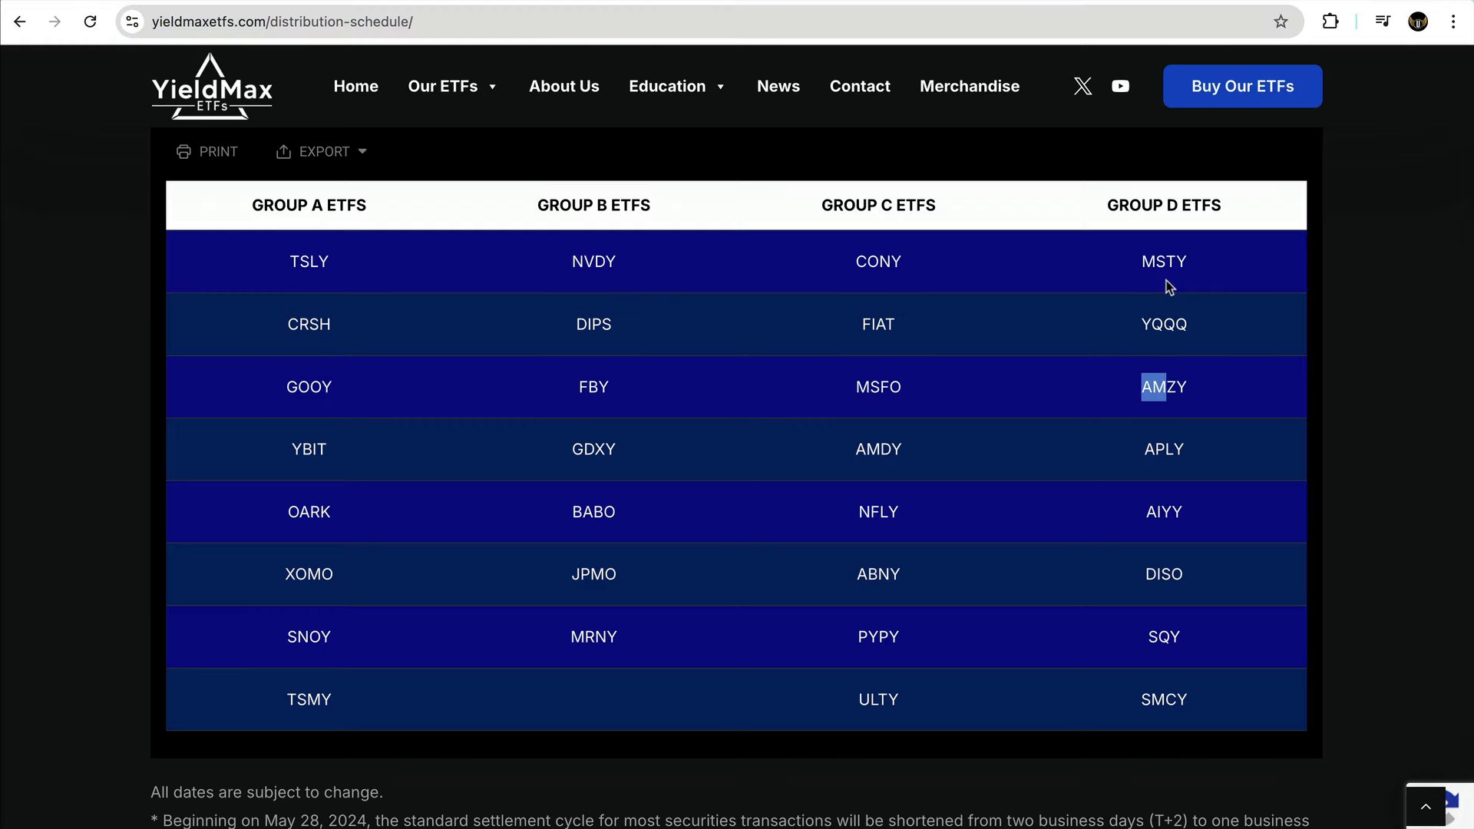
Step: Check the declaration date and ex-date of the first Group D ETFs row in the distribution schedule
scroll(1168, 283, up, 1)
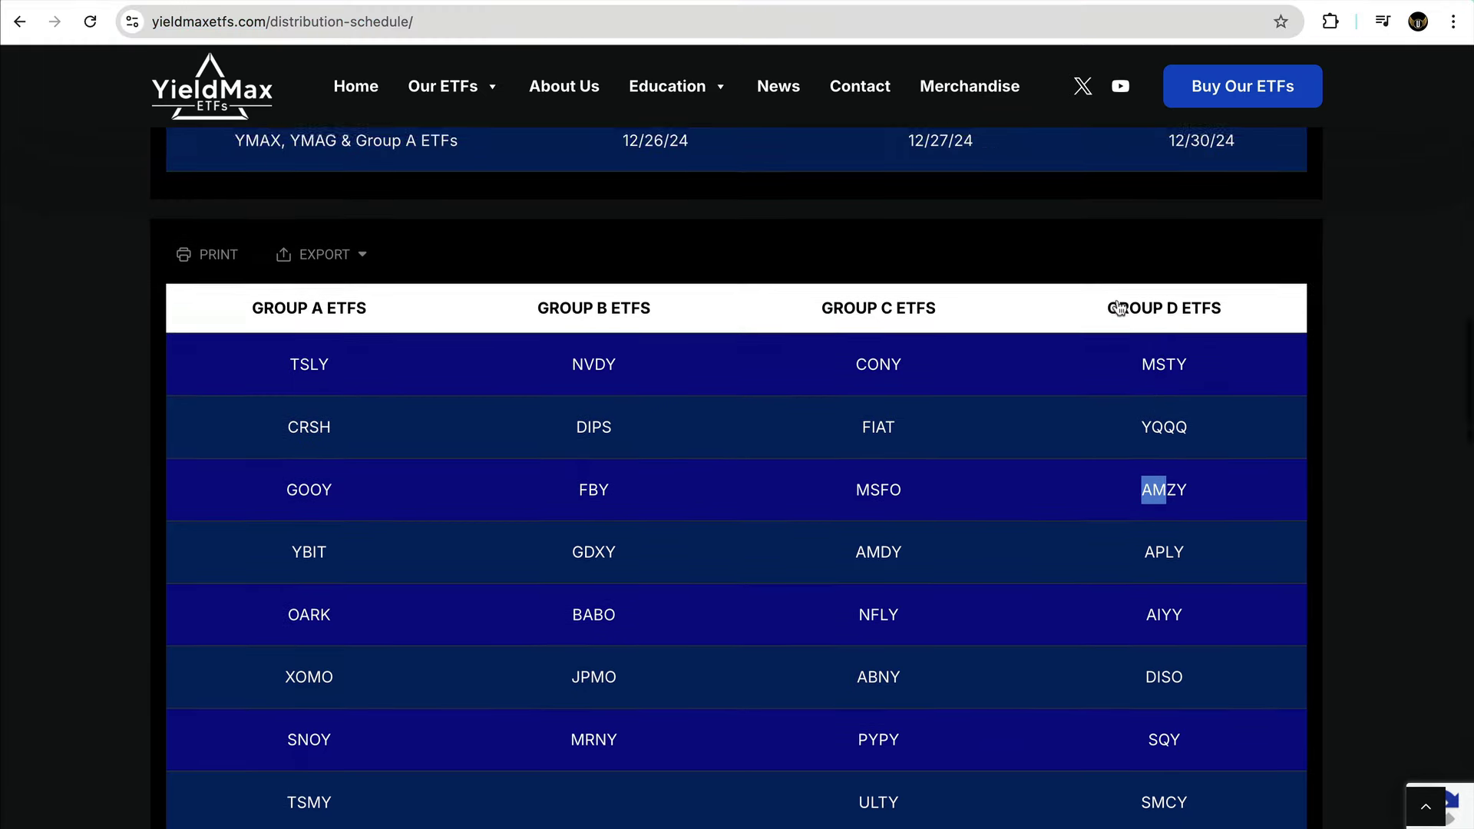
scroll(1119, 307, up, 8)
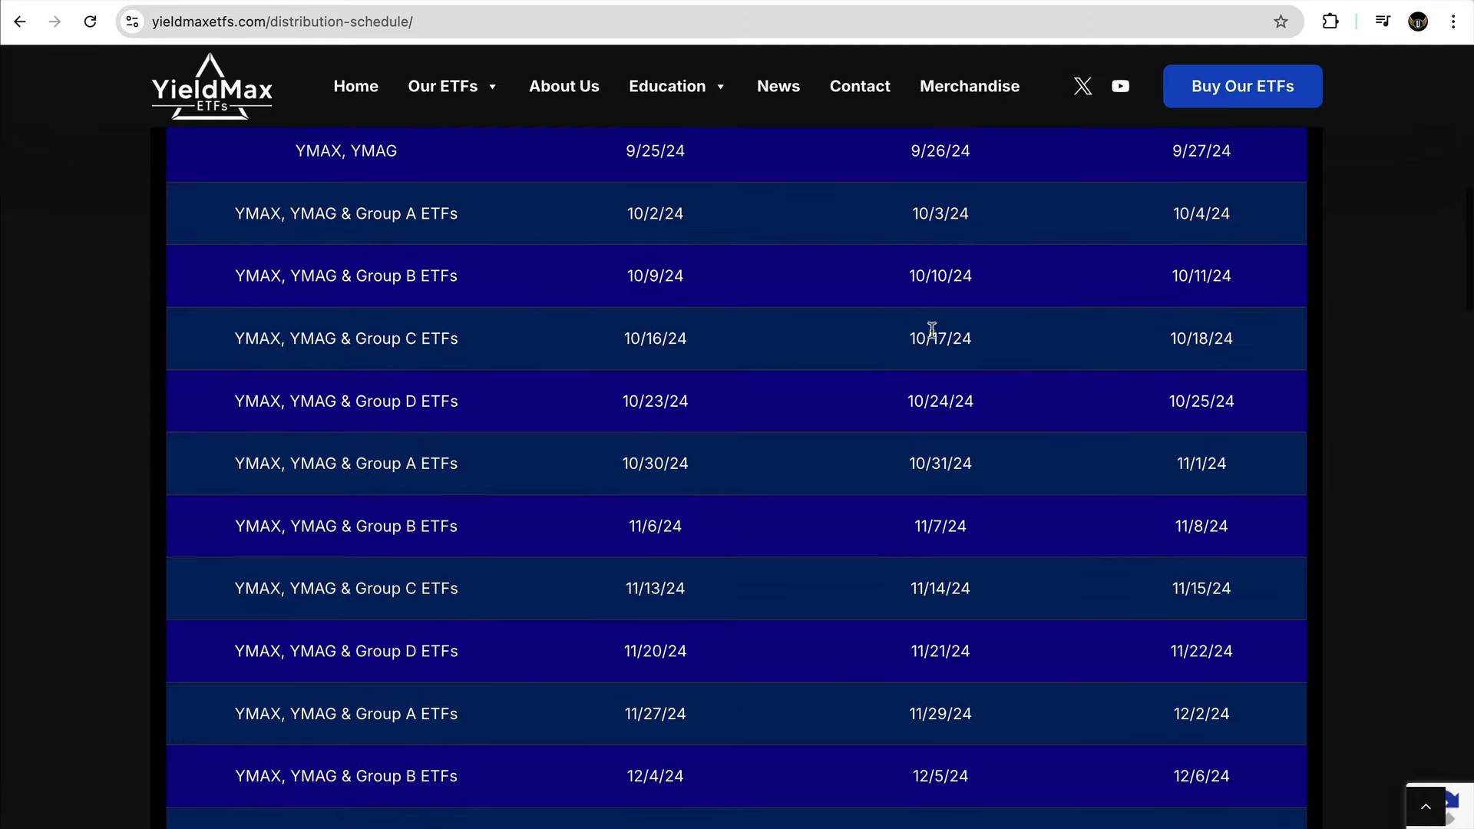
scroll(932, 330, up, 2)
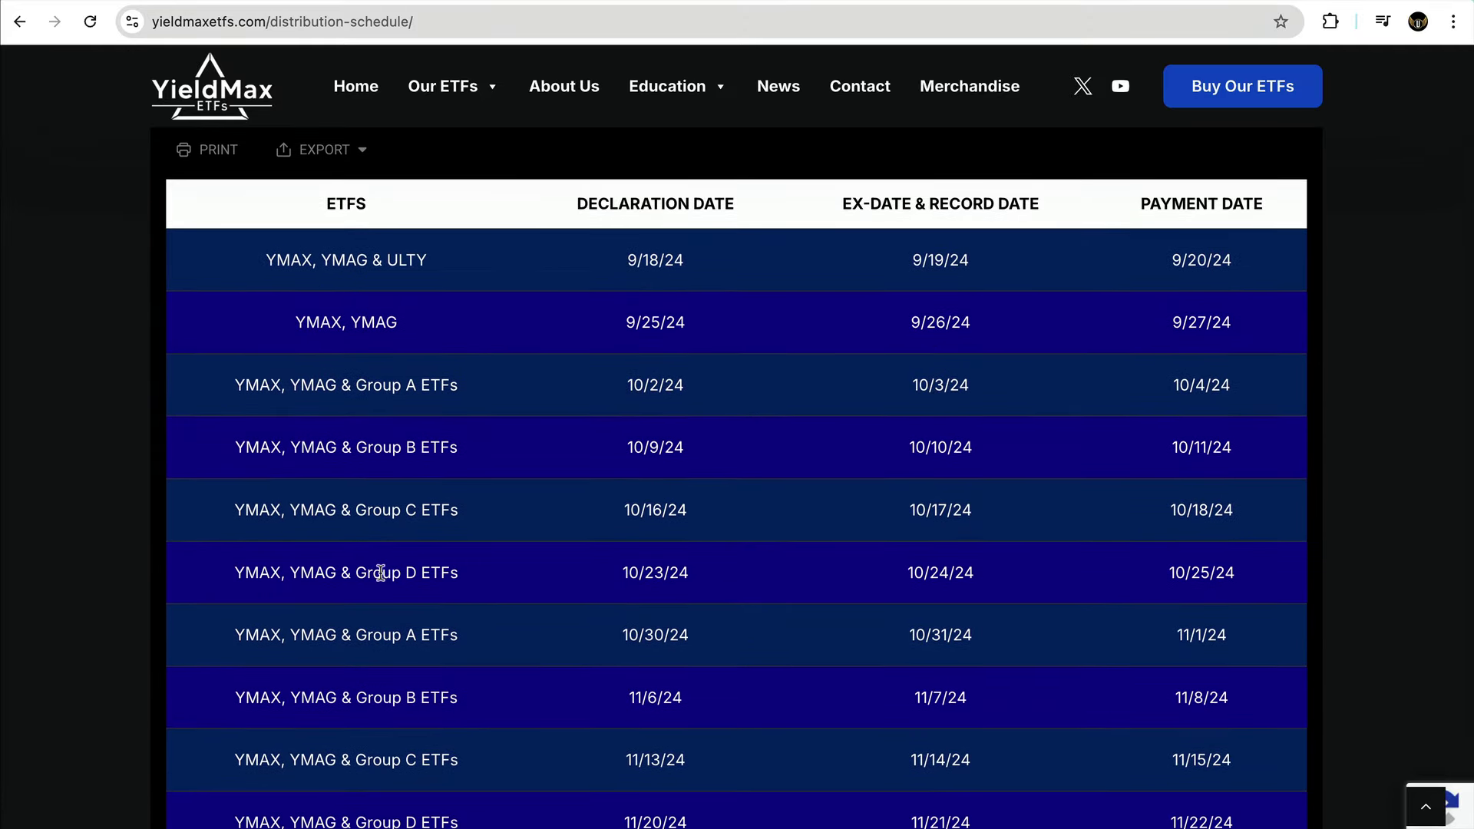
drag(634, 570, 730, 576)
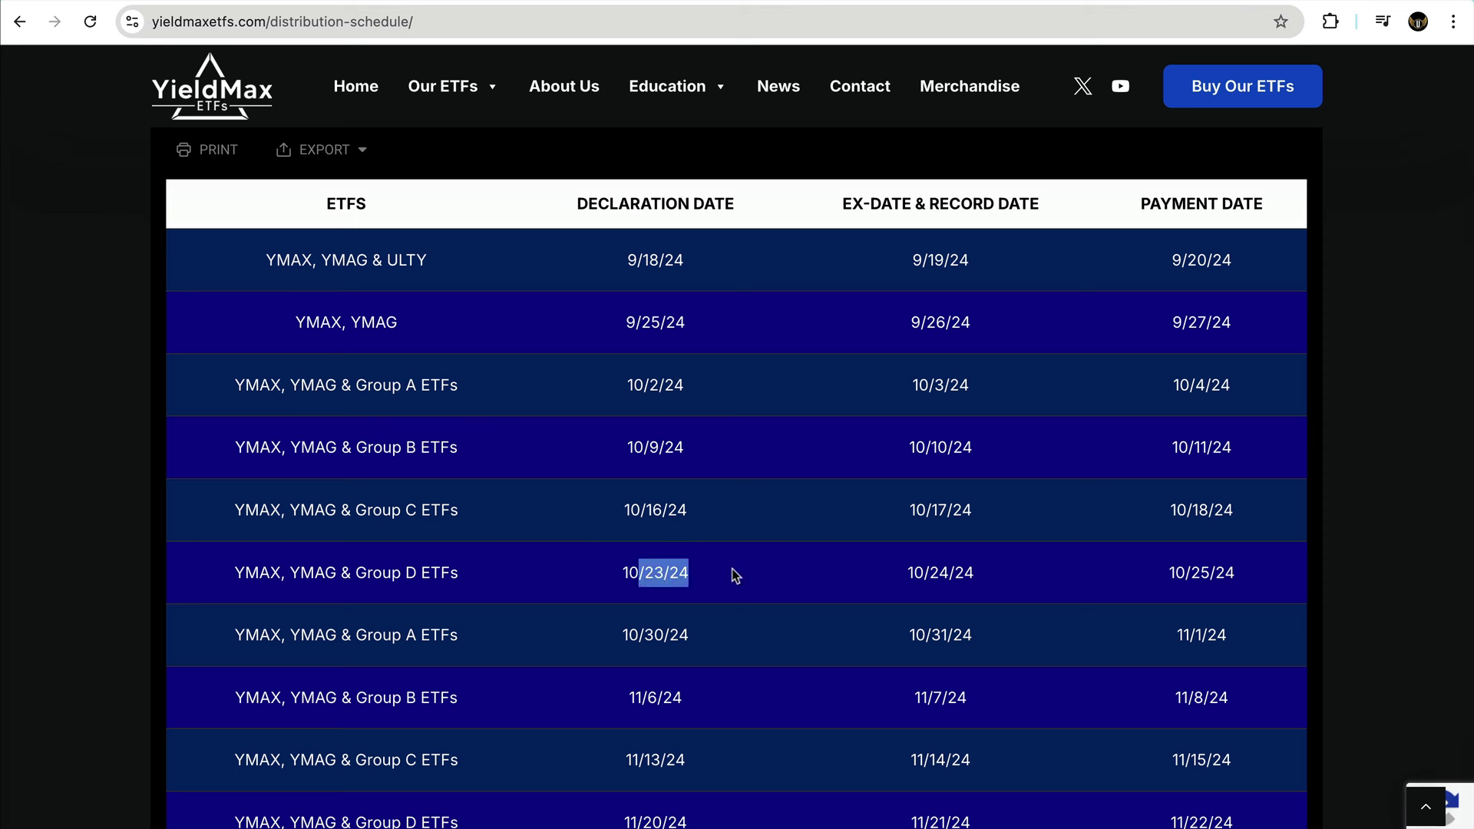
drag(910, 570, 968, 570)
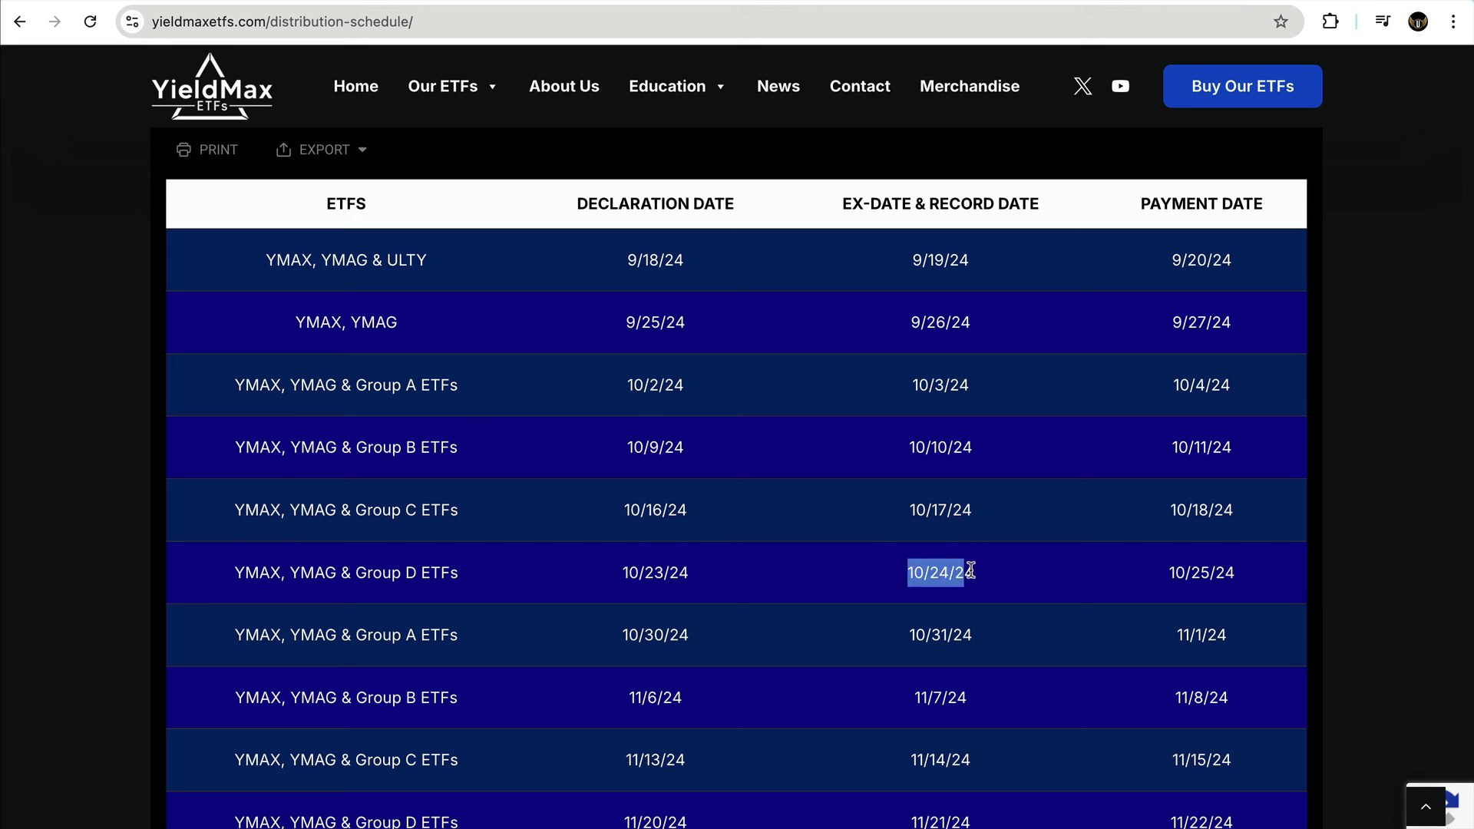
click(665, 574)
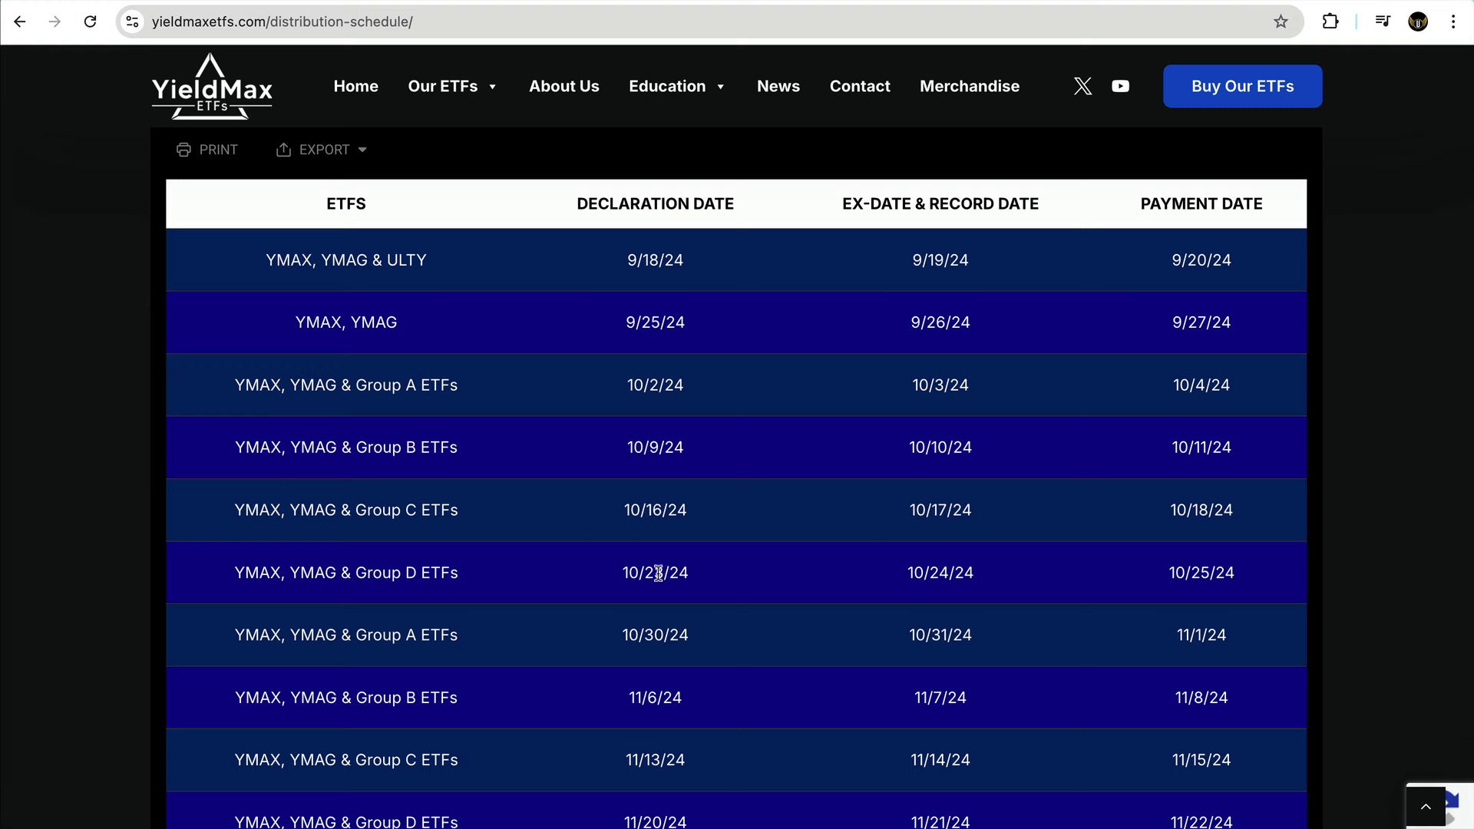
drag(628, 572, 654, 574)
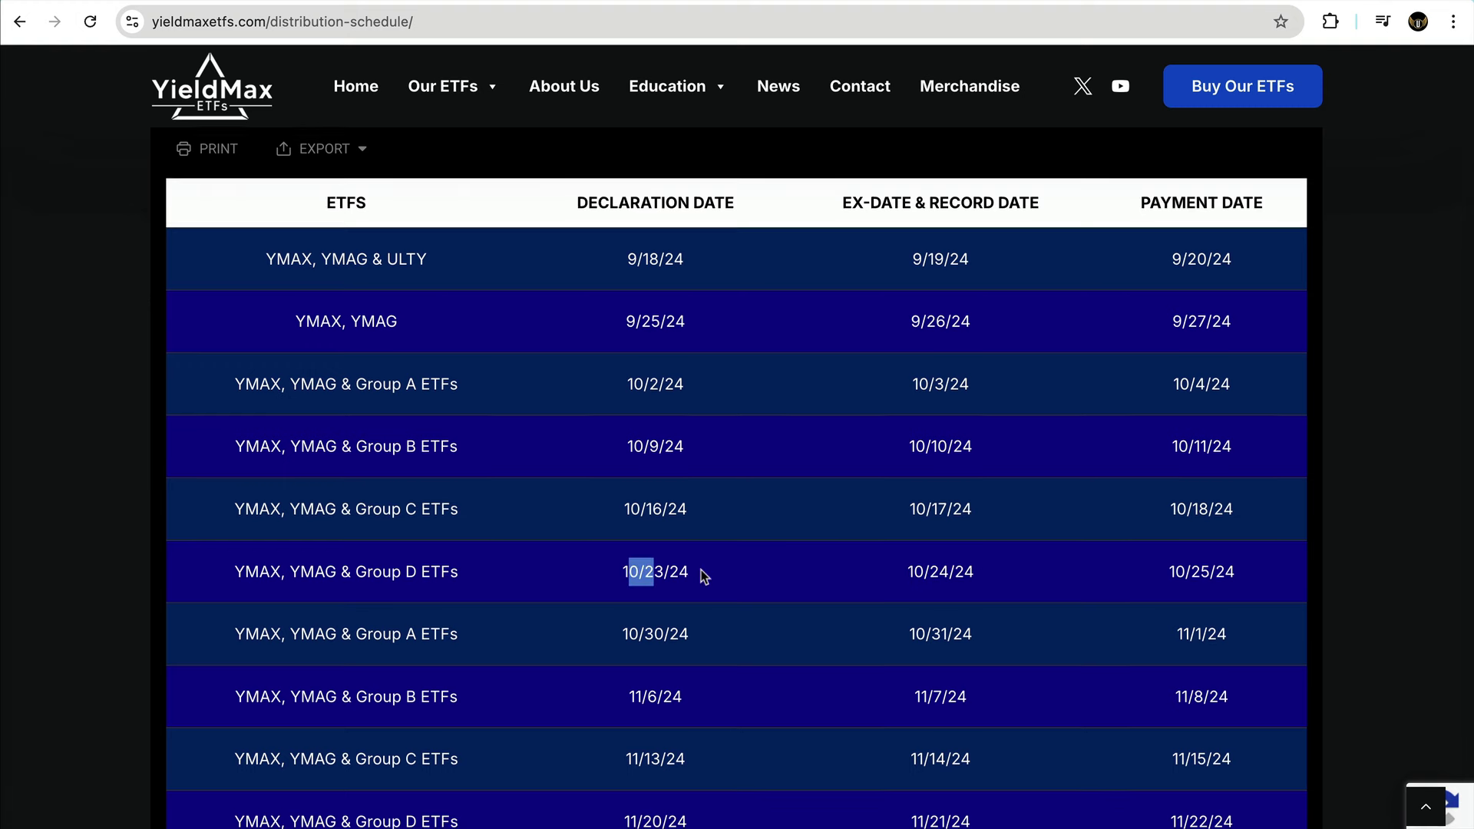
Step: Return to the AMZY page on Robinhood and show its one-month price chart
scroll(699, 572, down, 2)
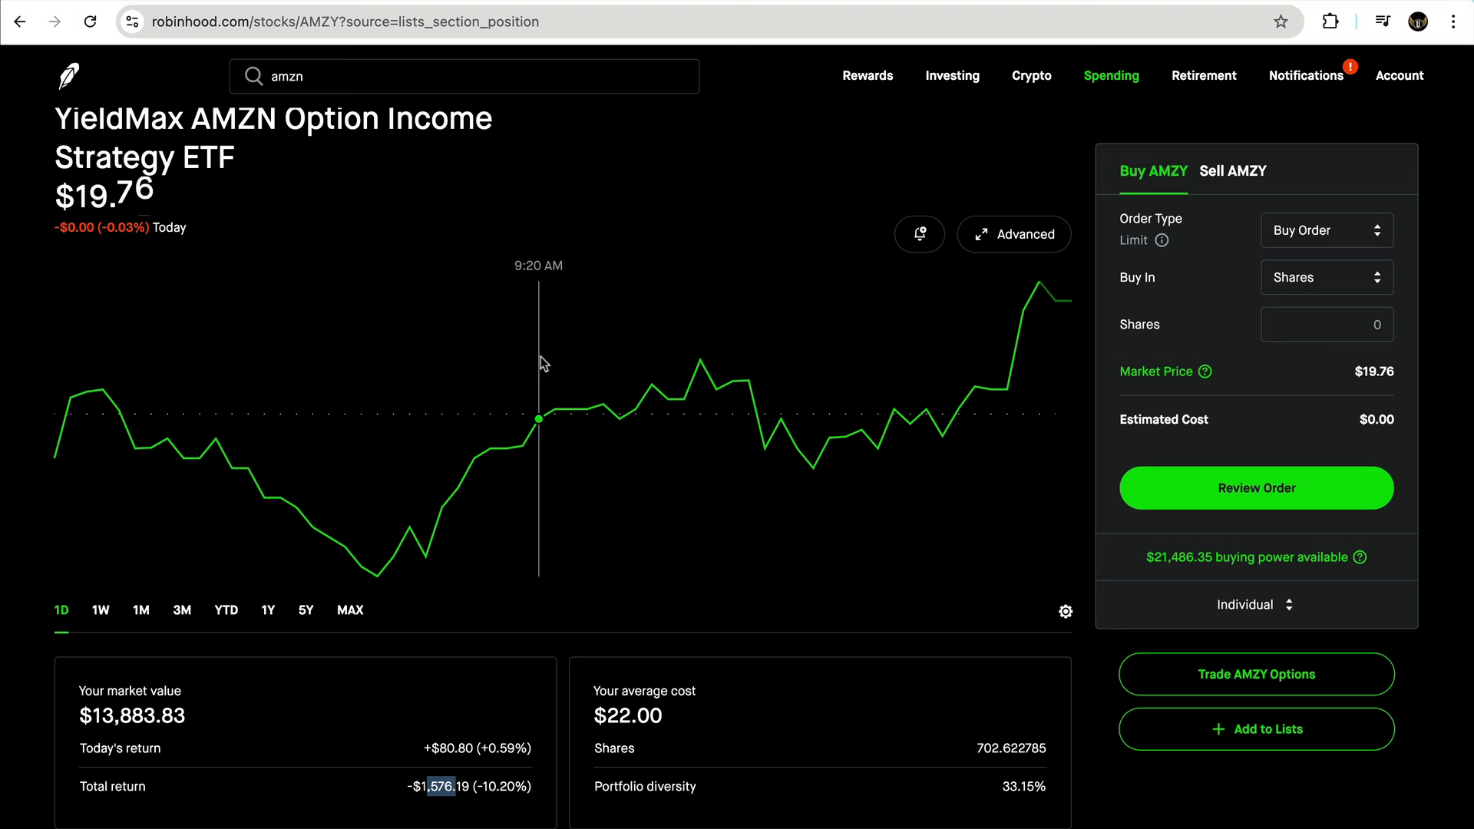
click(146, 616)
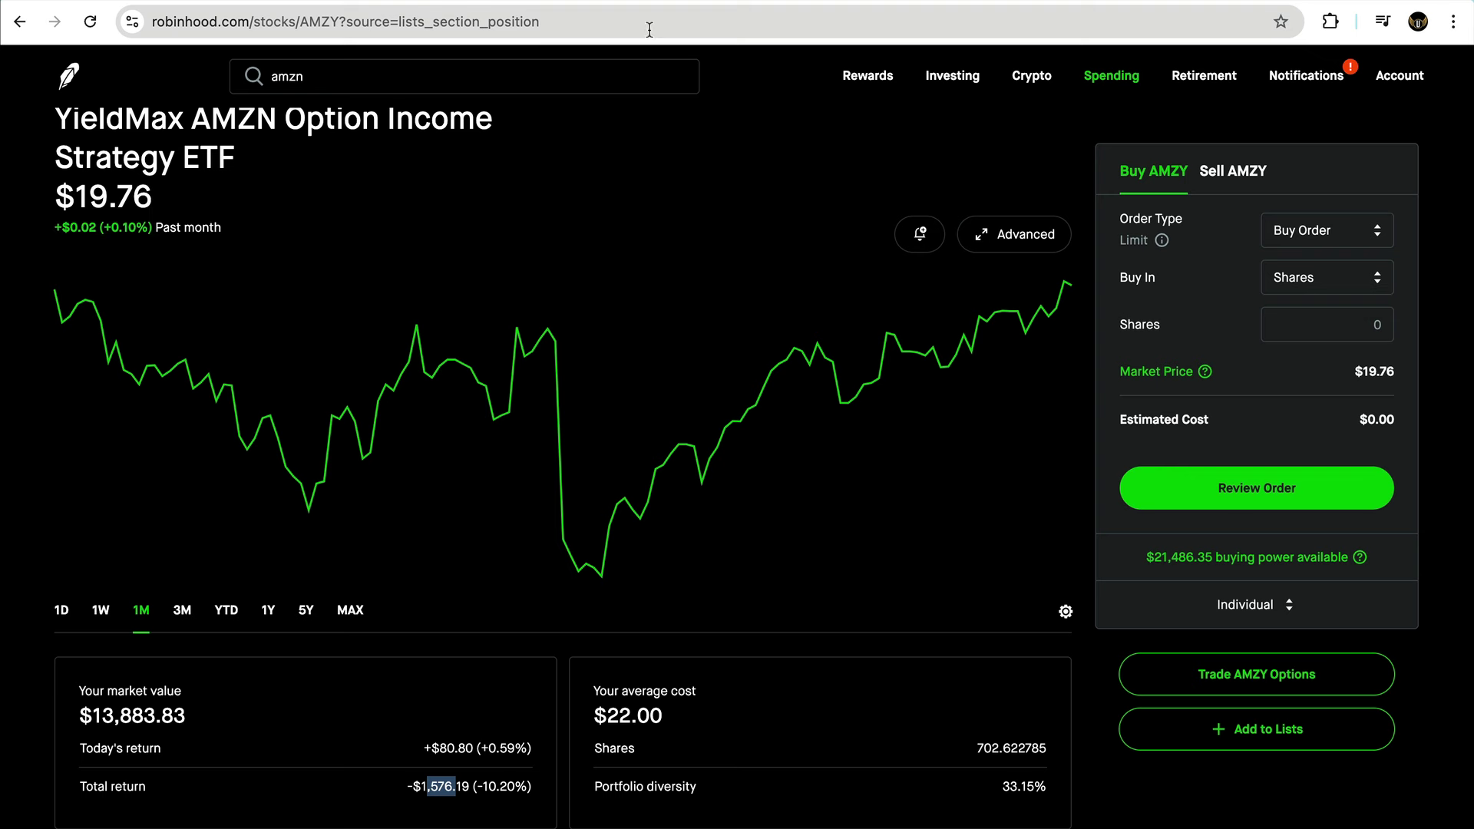
Step: Open the NVDY position from the Robinhood portfolio and check its average cost and total return
click(942, 80)
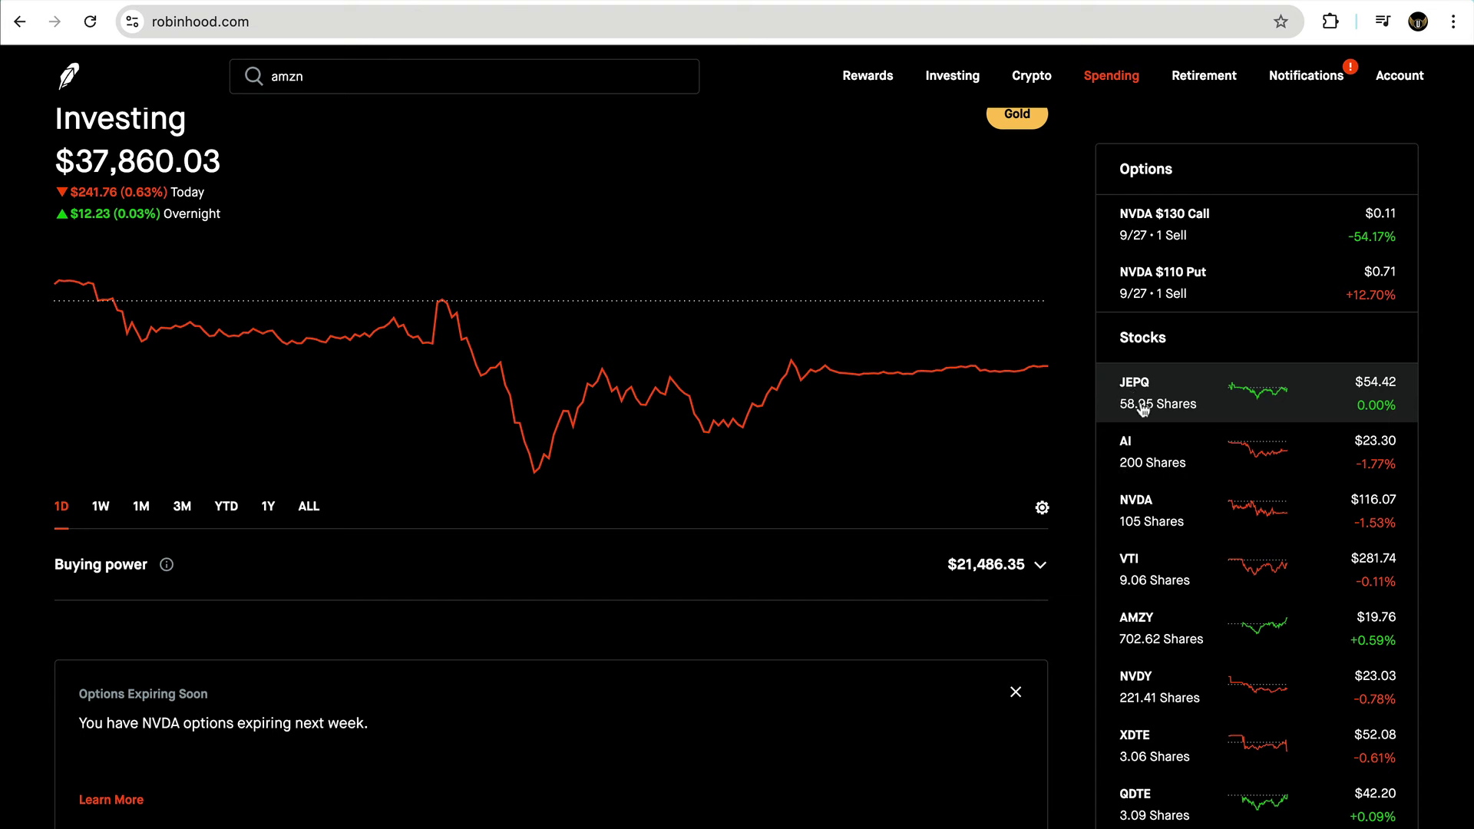
click(1168, 691)
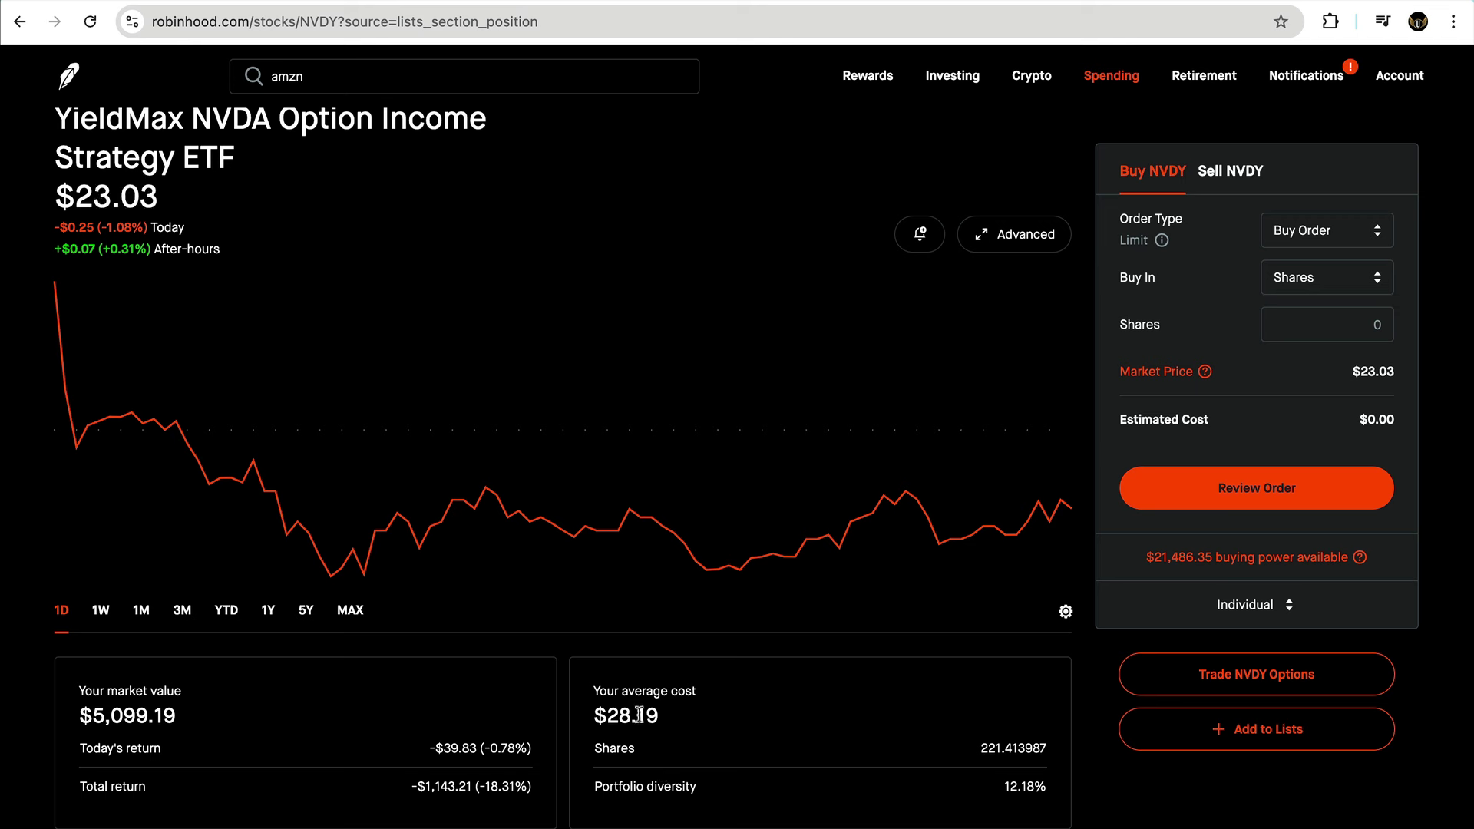
drag(606, 714, 667, 693)
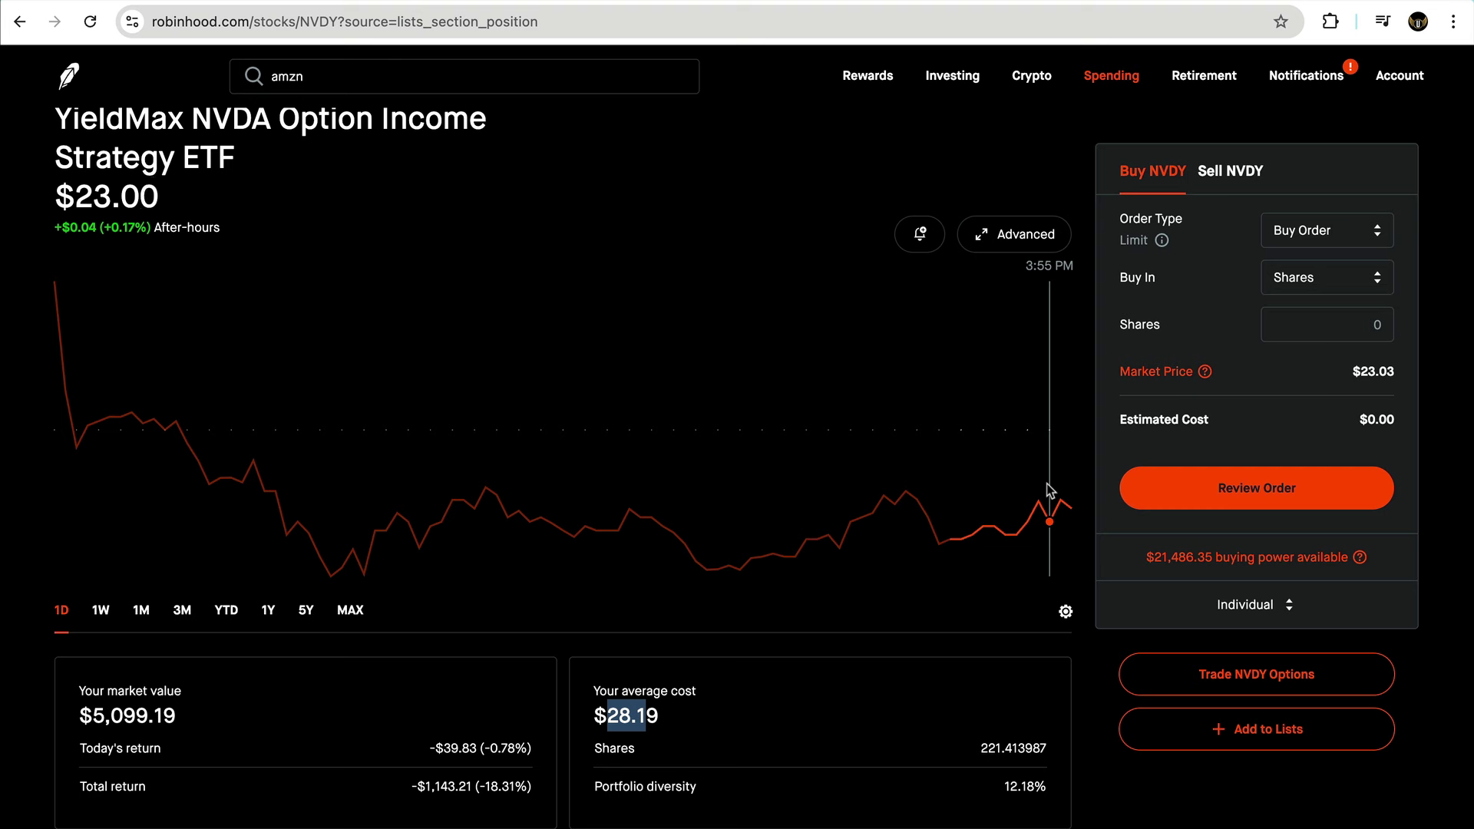
drag(503, 787, 443, 786)
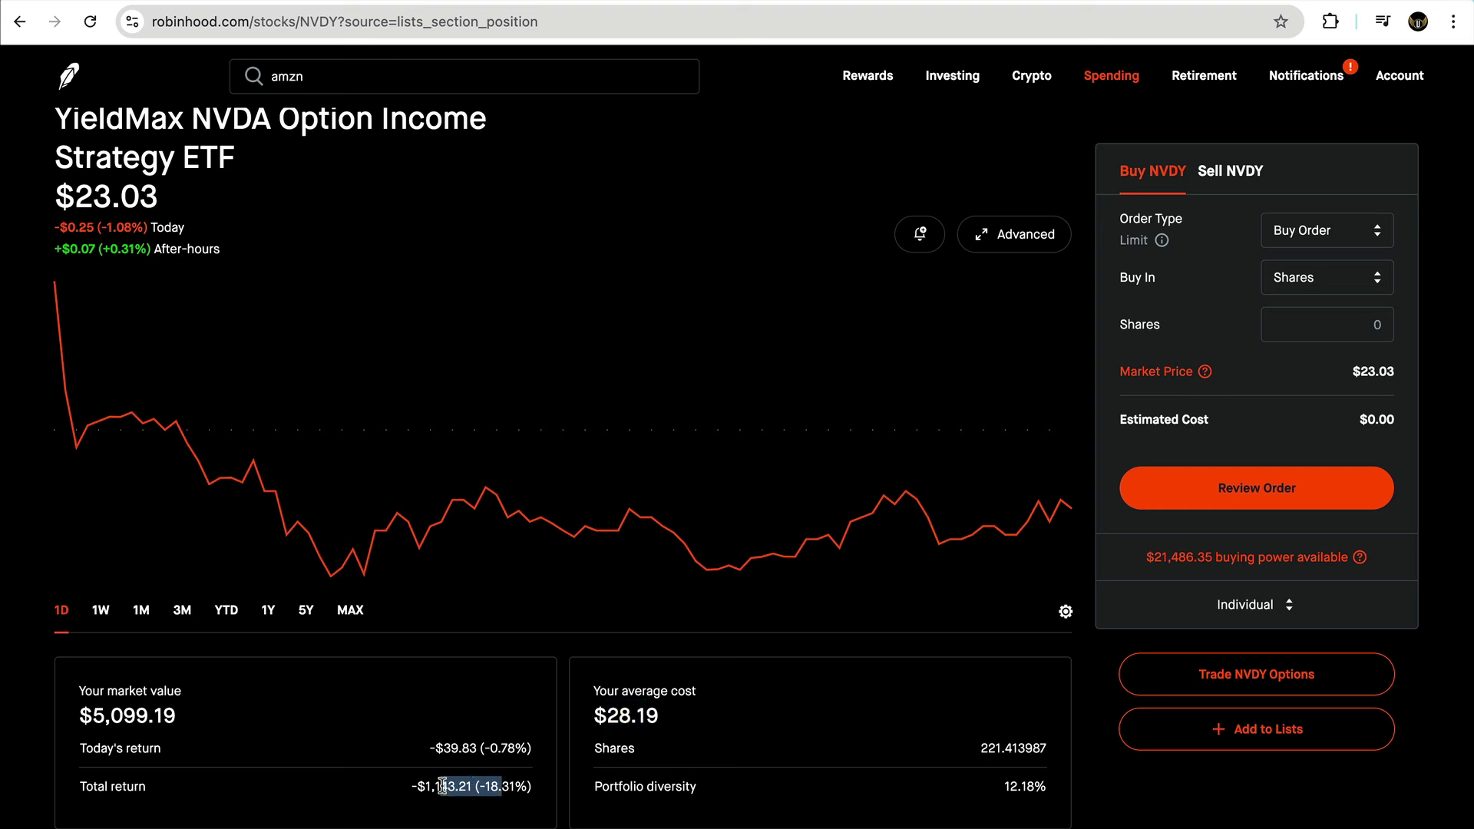
Step: Show the August dividends in the Monthly Robinhood 2024 sheet and enter that month's NVDY payout, 262.75, in Calculator
click(568, 3)
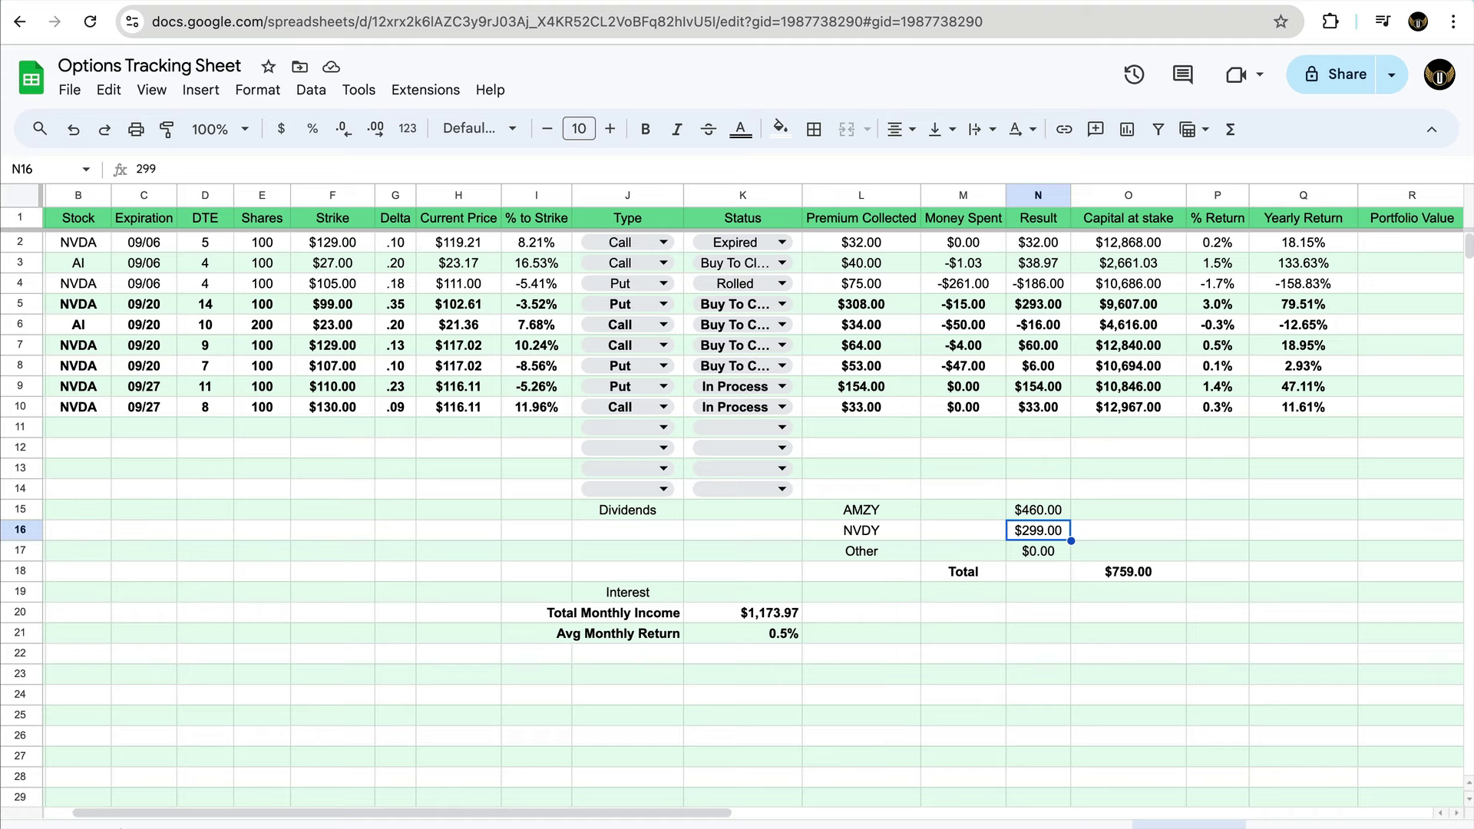
key(ctrl+Tab)
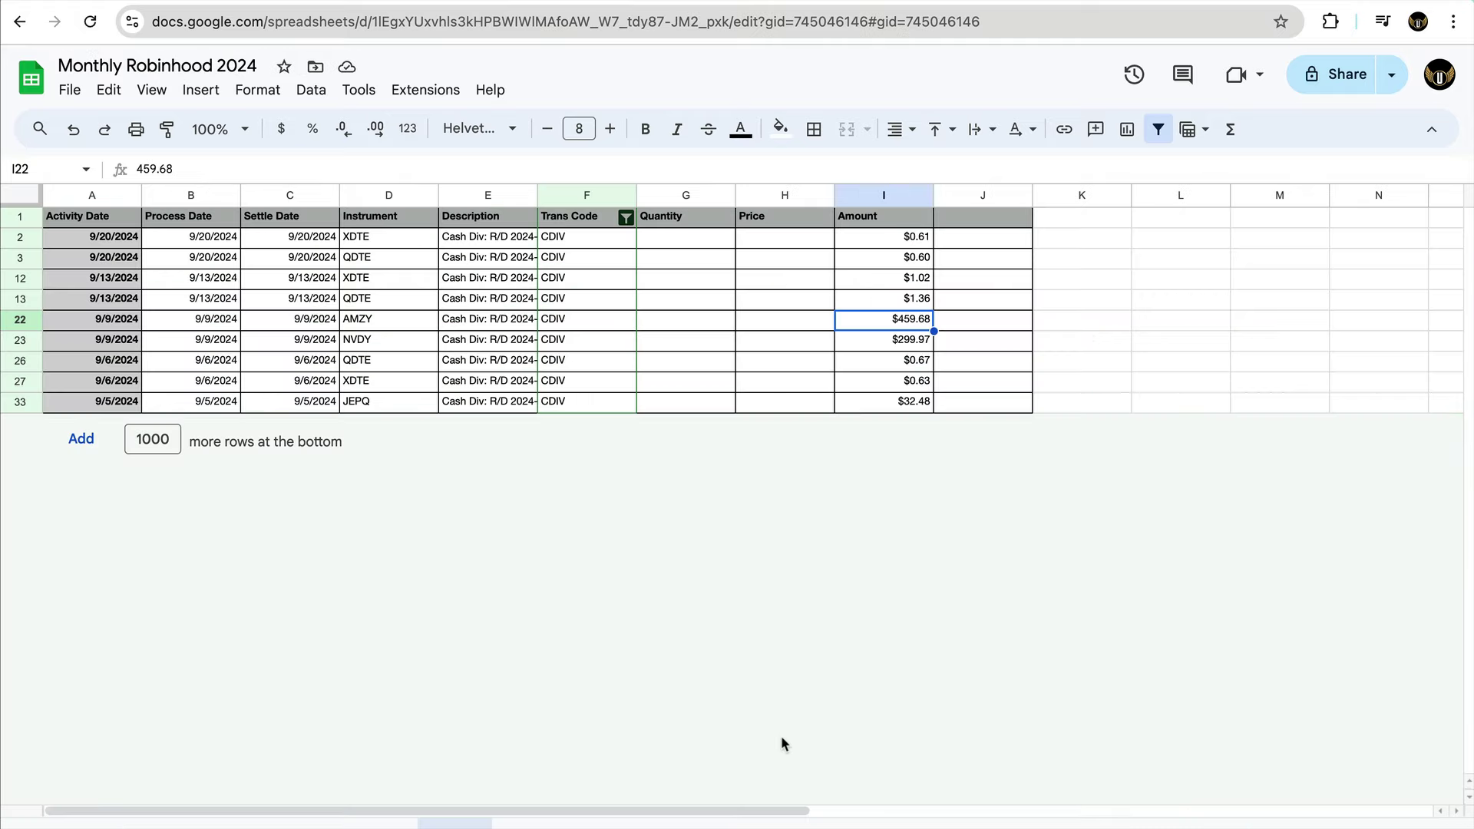
click(382, 824)
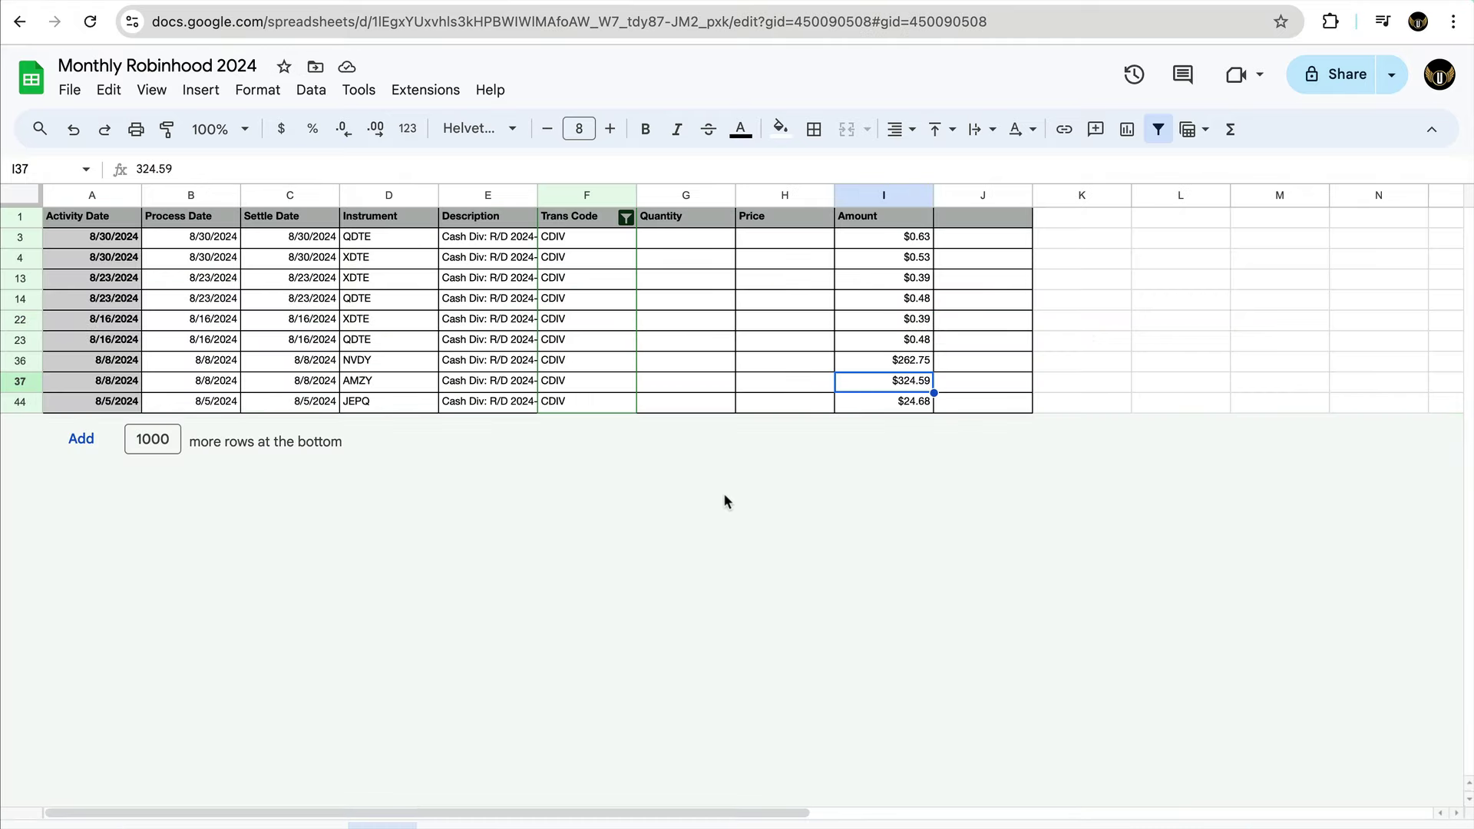
click(886, 367)
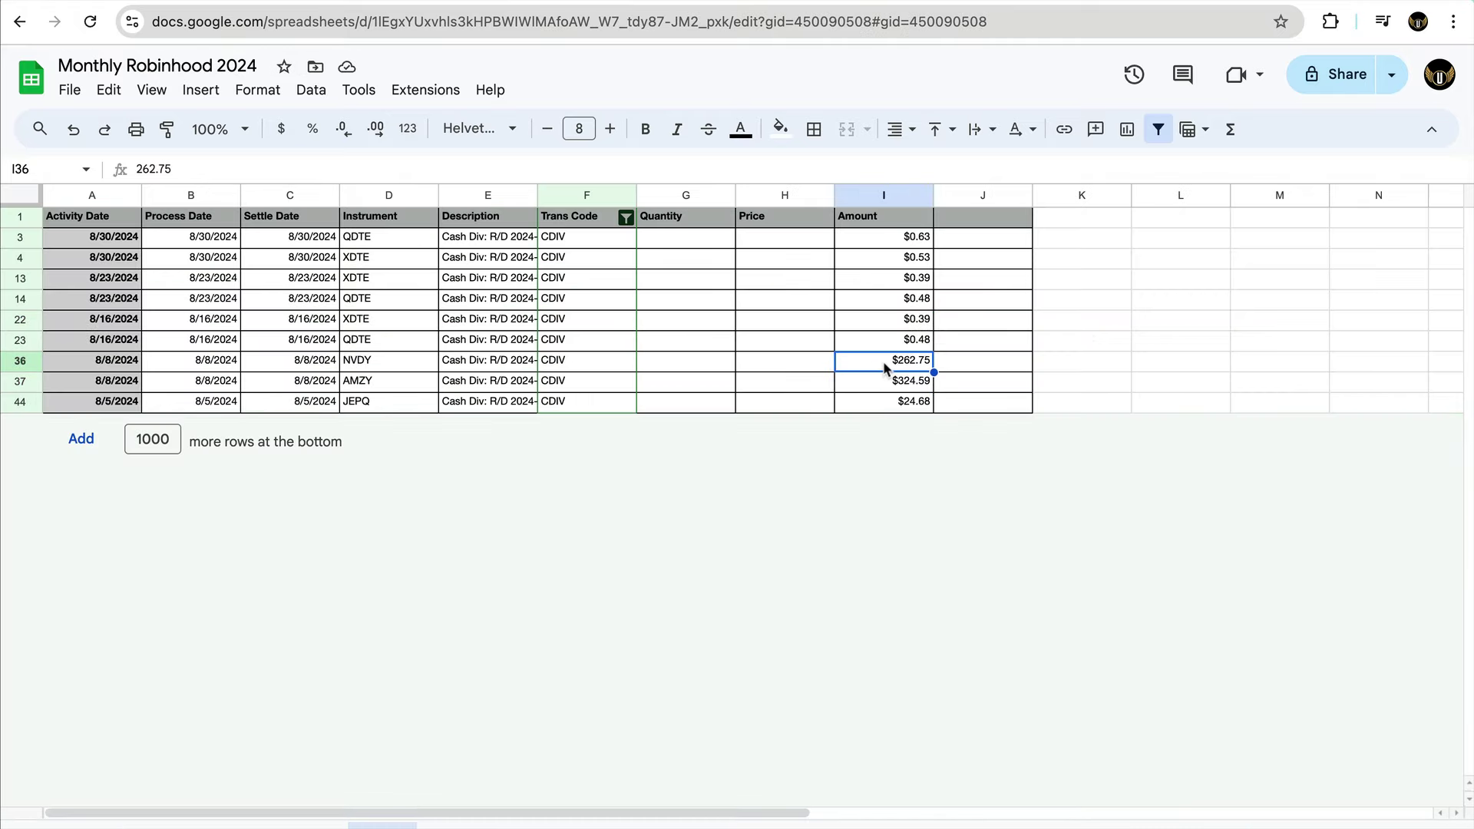
key(super+Tab)
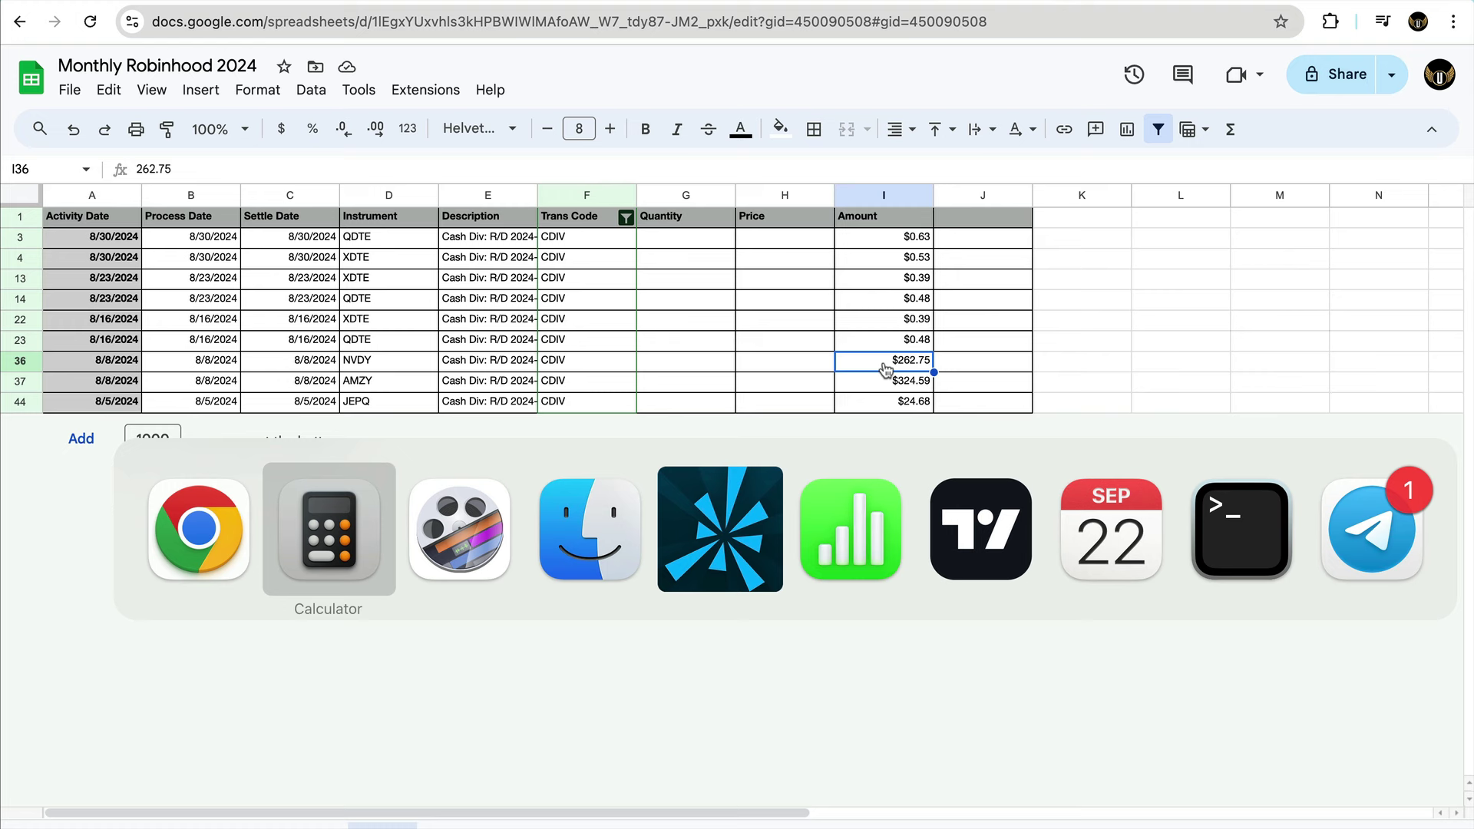
text(26)
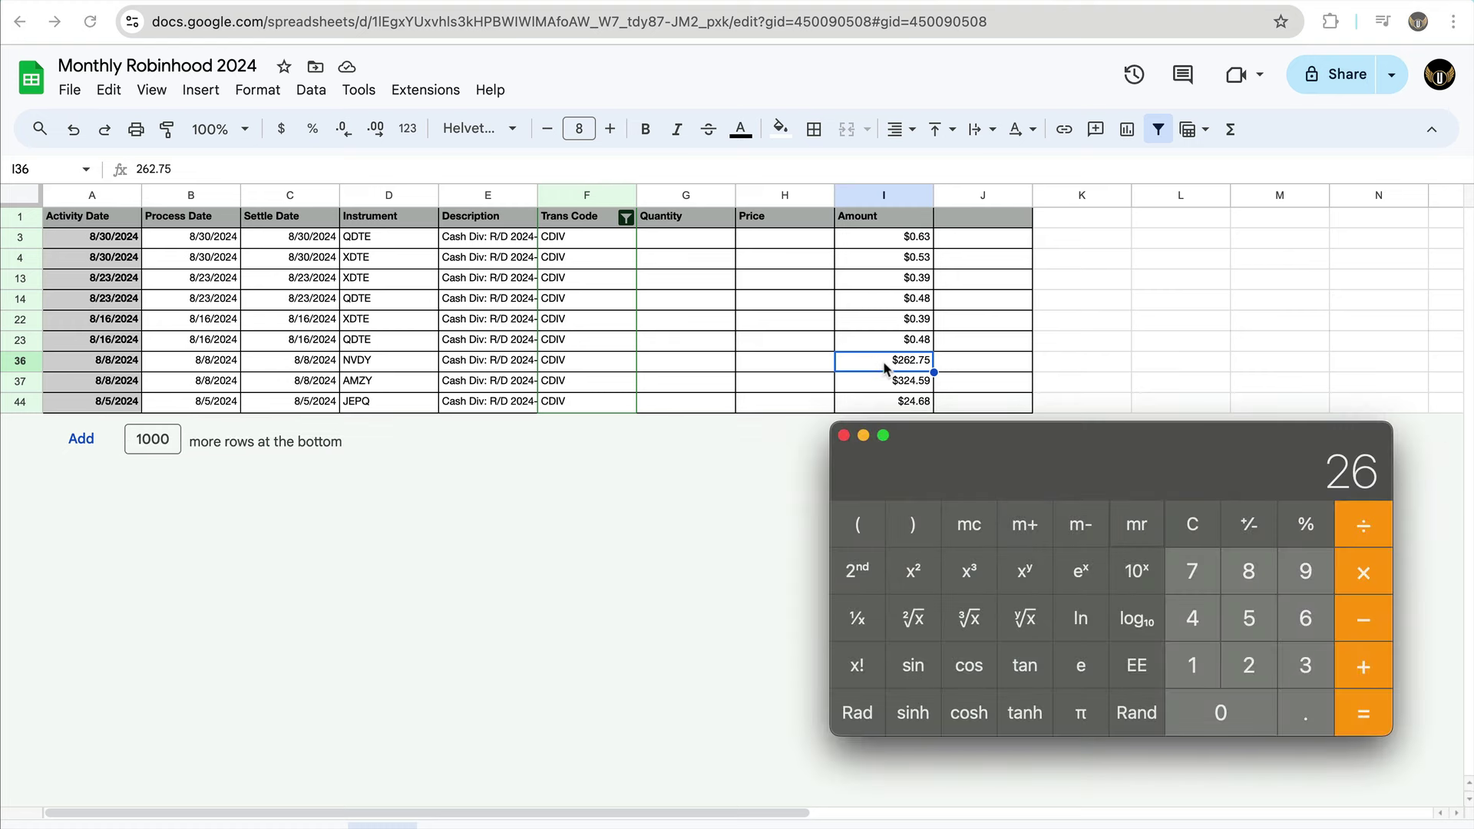
text(2.75)
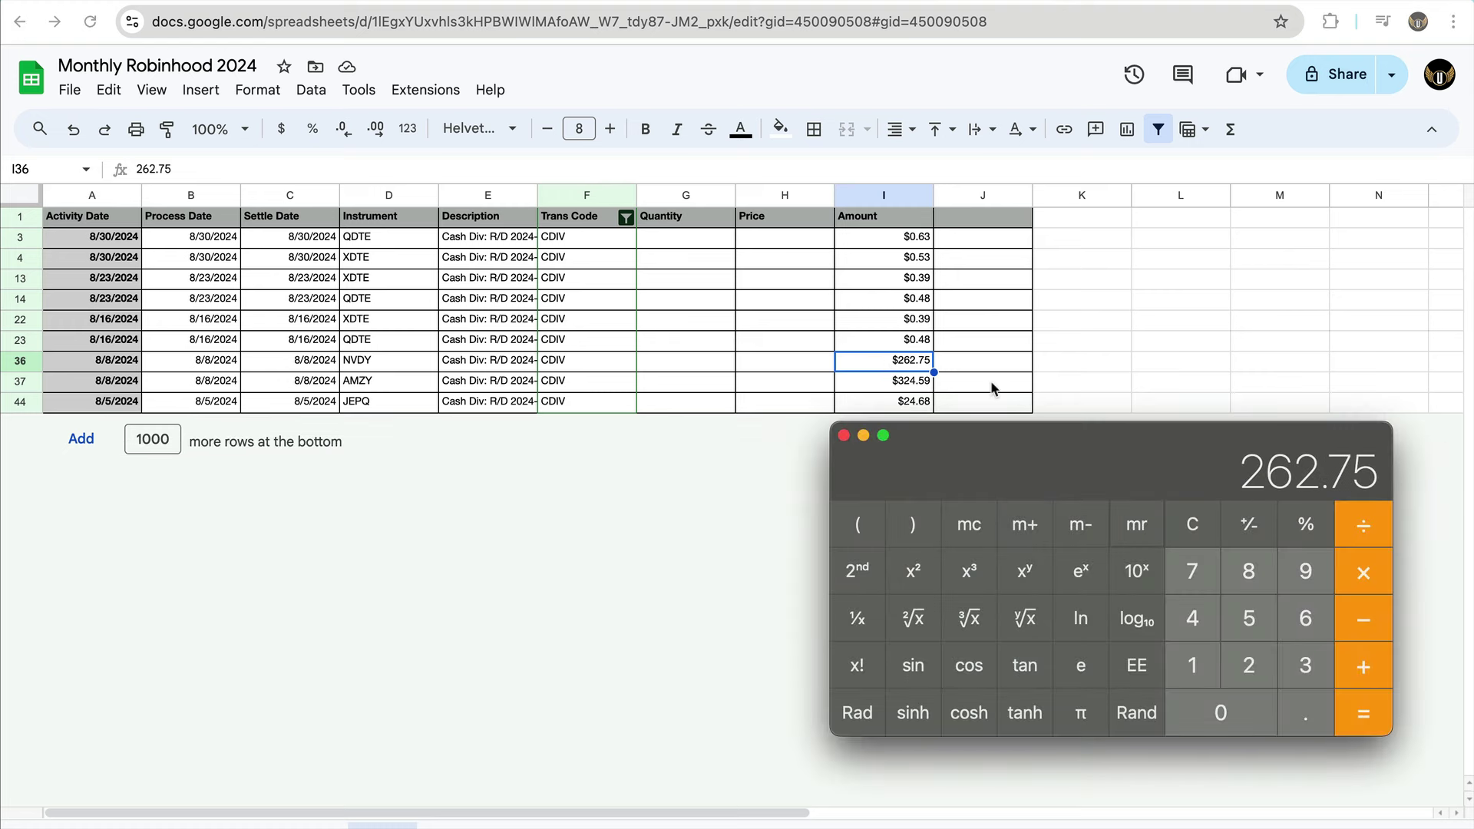
Step: Show the September dividends and add that month's NVDY payout, 299.97, to the sum in Calculator
key(super+Tab)
key(alt+Down)
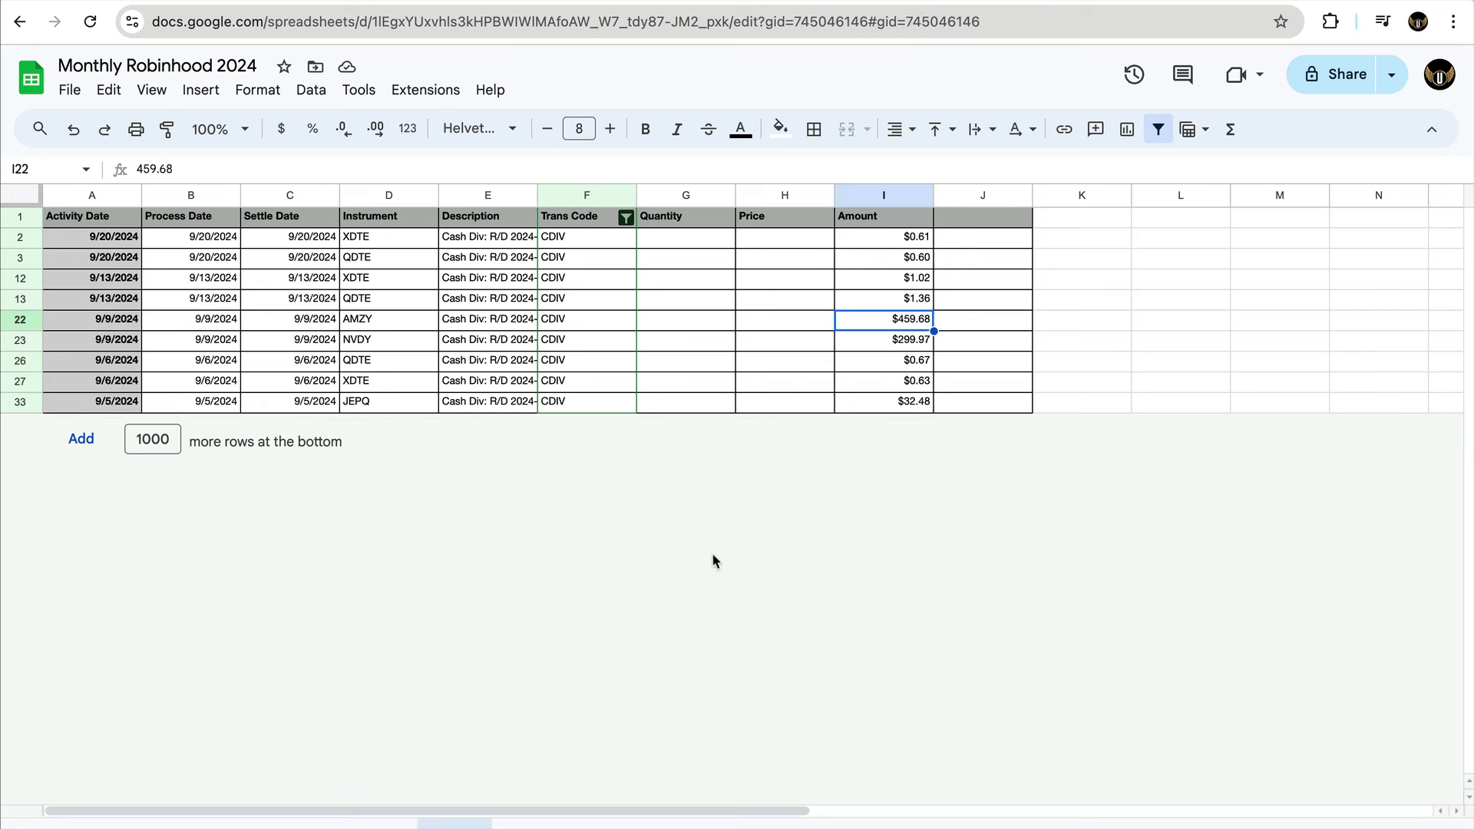
key(super+Tab)
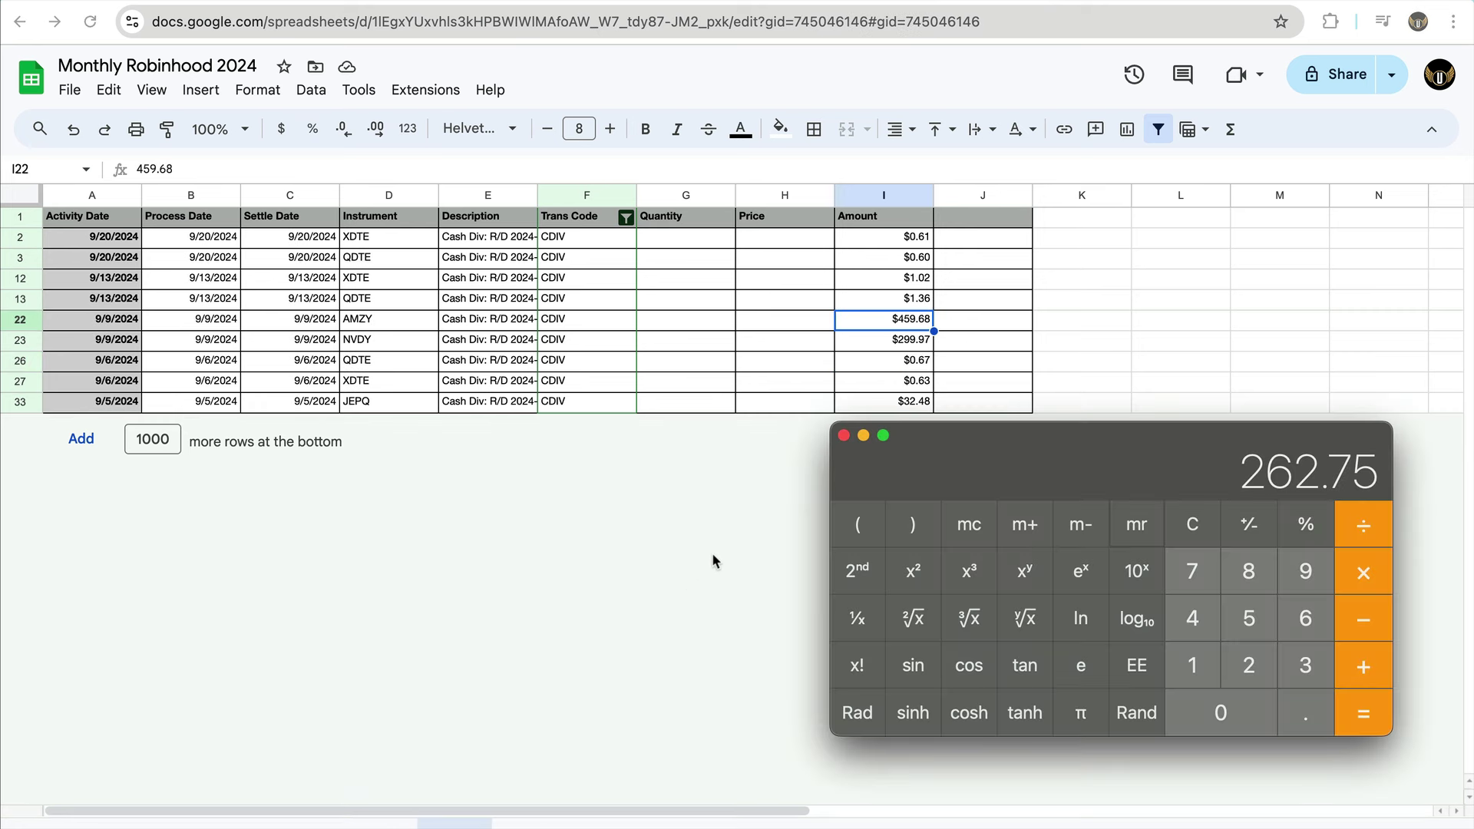
text(+2999.97)
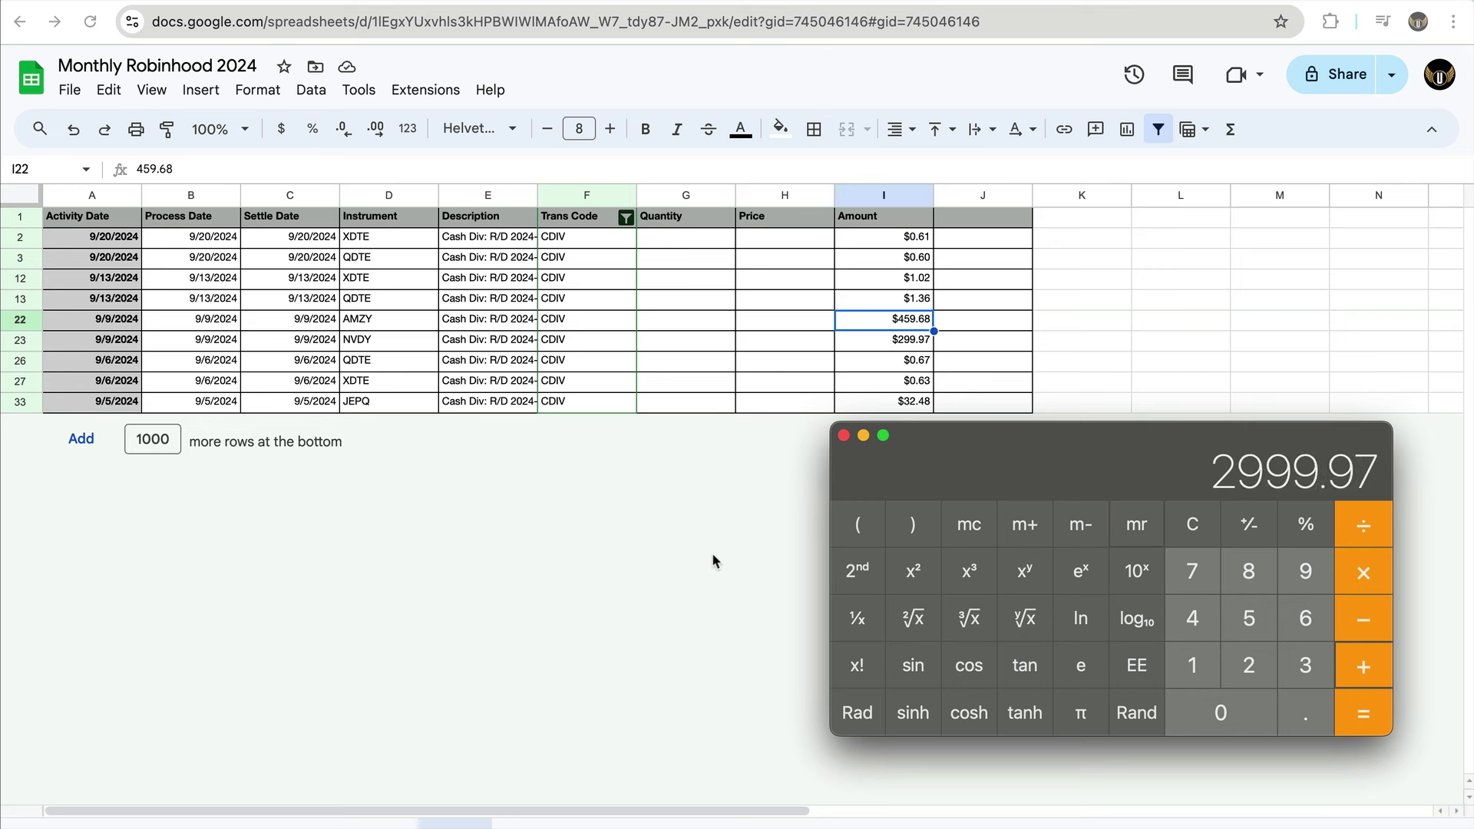
key(BackSpace)
key(BackSpace)
key(BackSpace)
key(BackSpace)
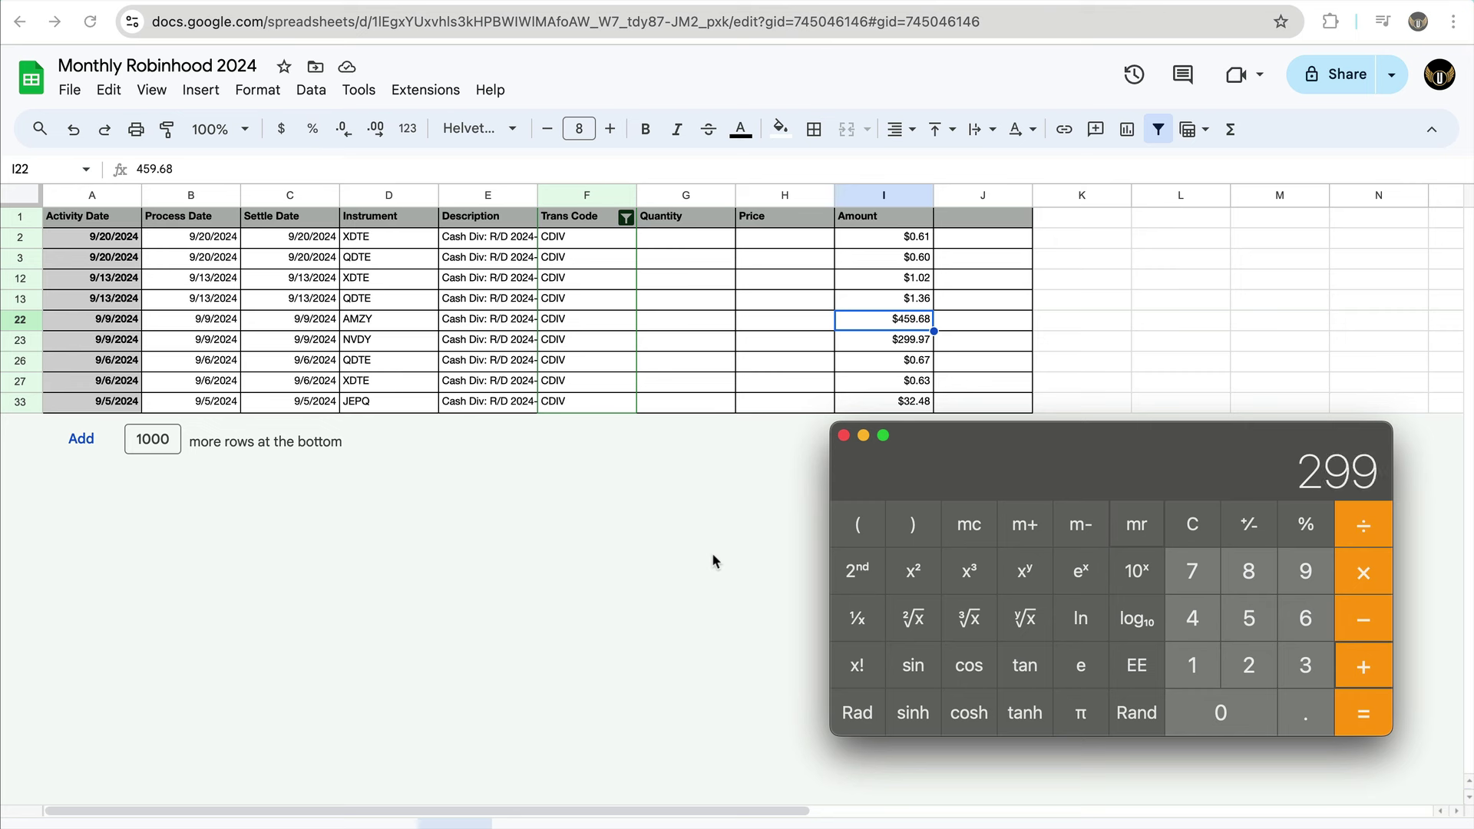
text(.97)
key(Return)
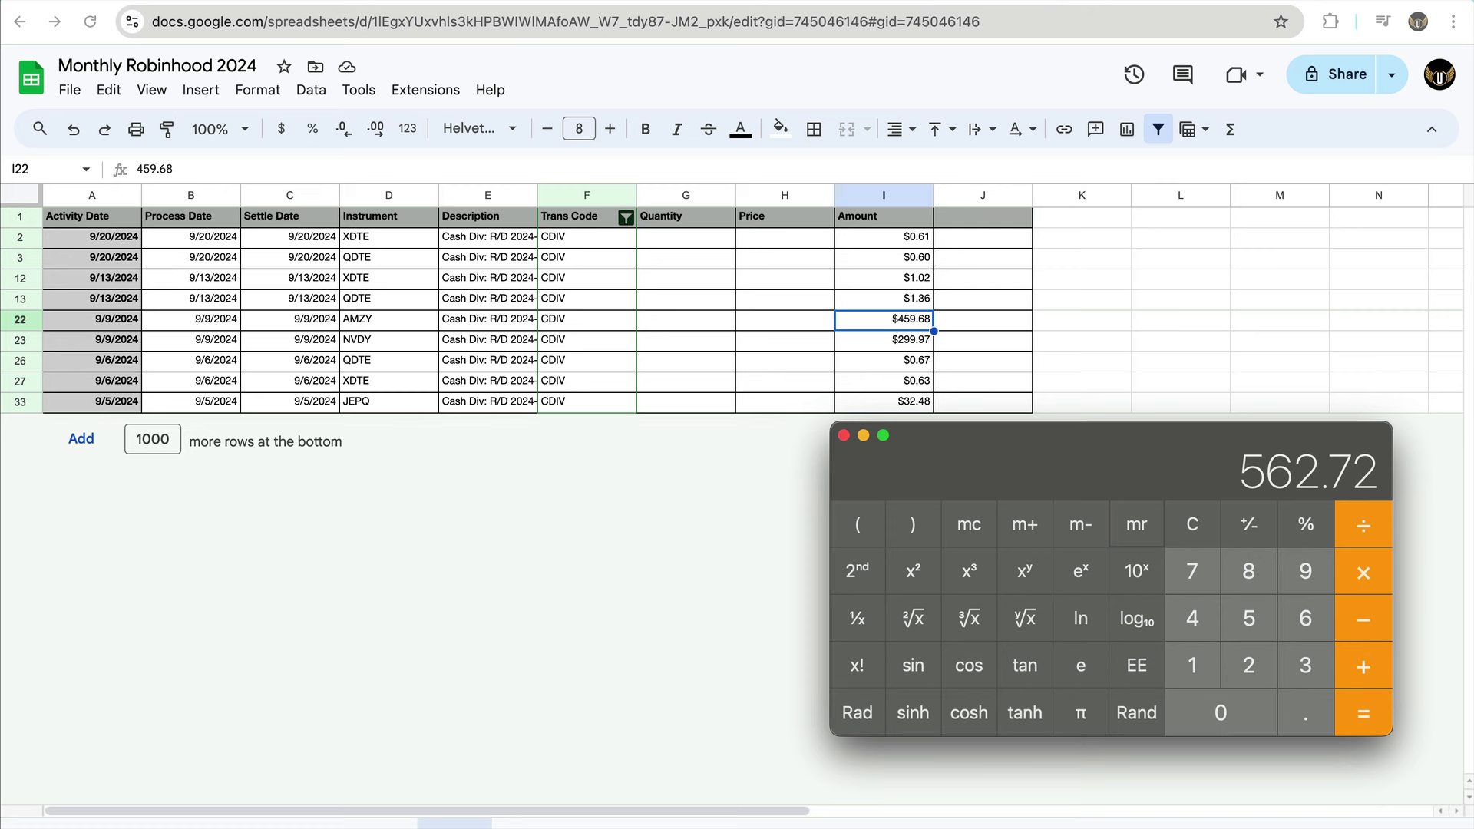
Step: Return to the Robinhood portfolio, open the XDTE position and check its average cost
key(super+Tab)
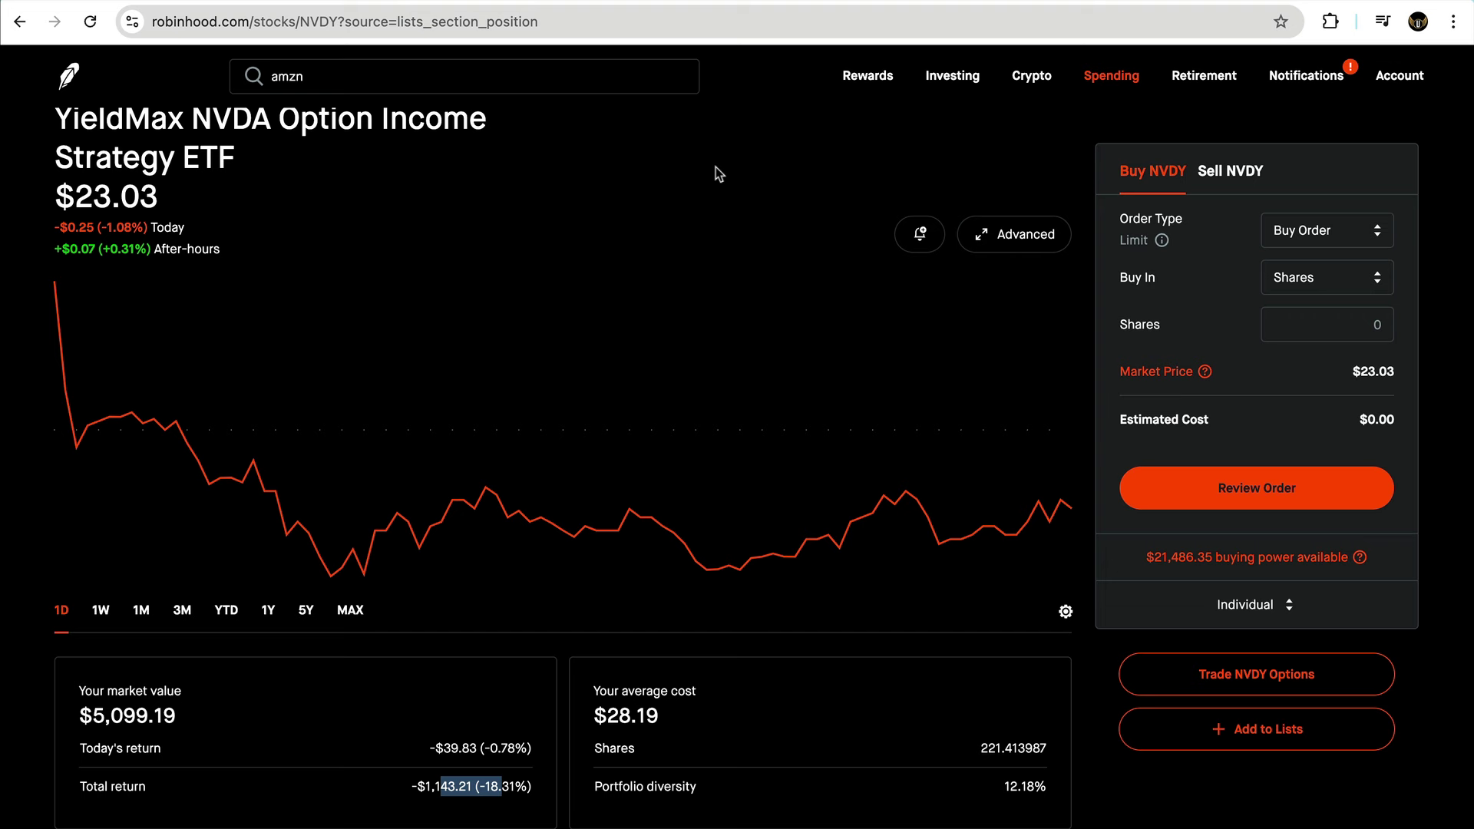
click(952, 77)
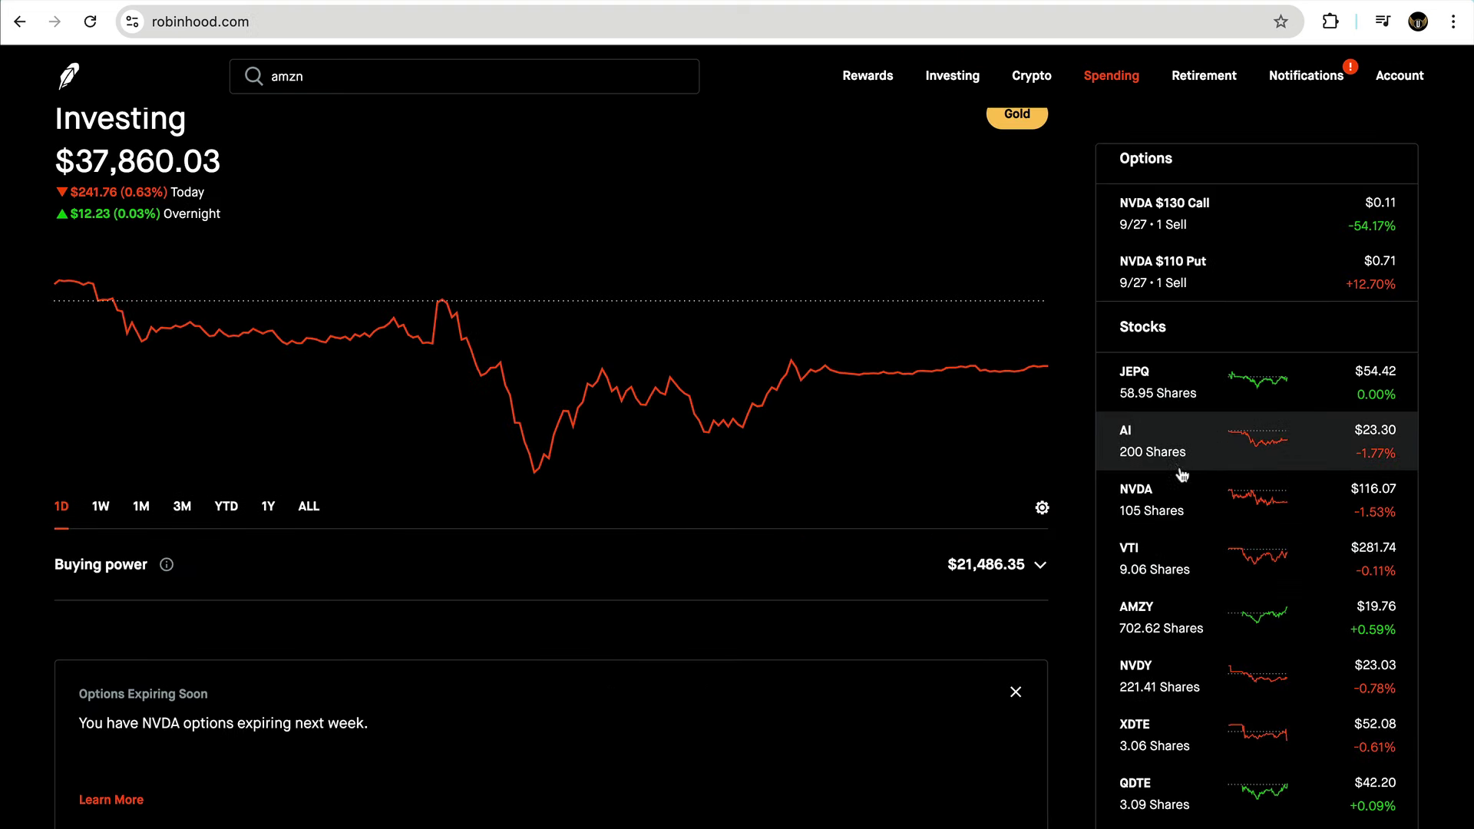
scroll(1182, 474, down, 3)
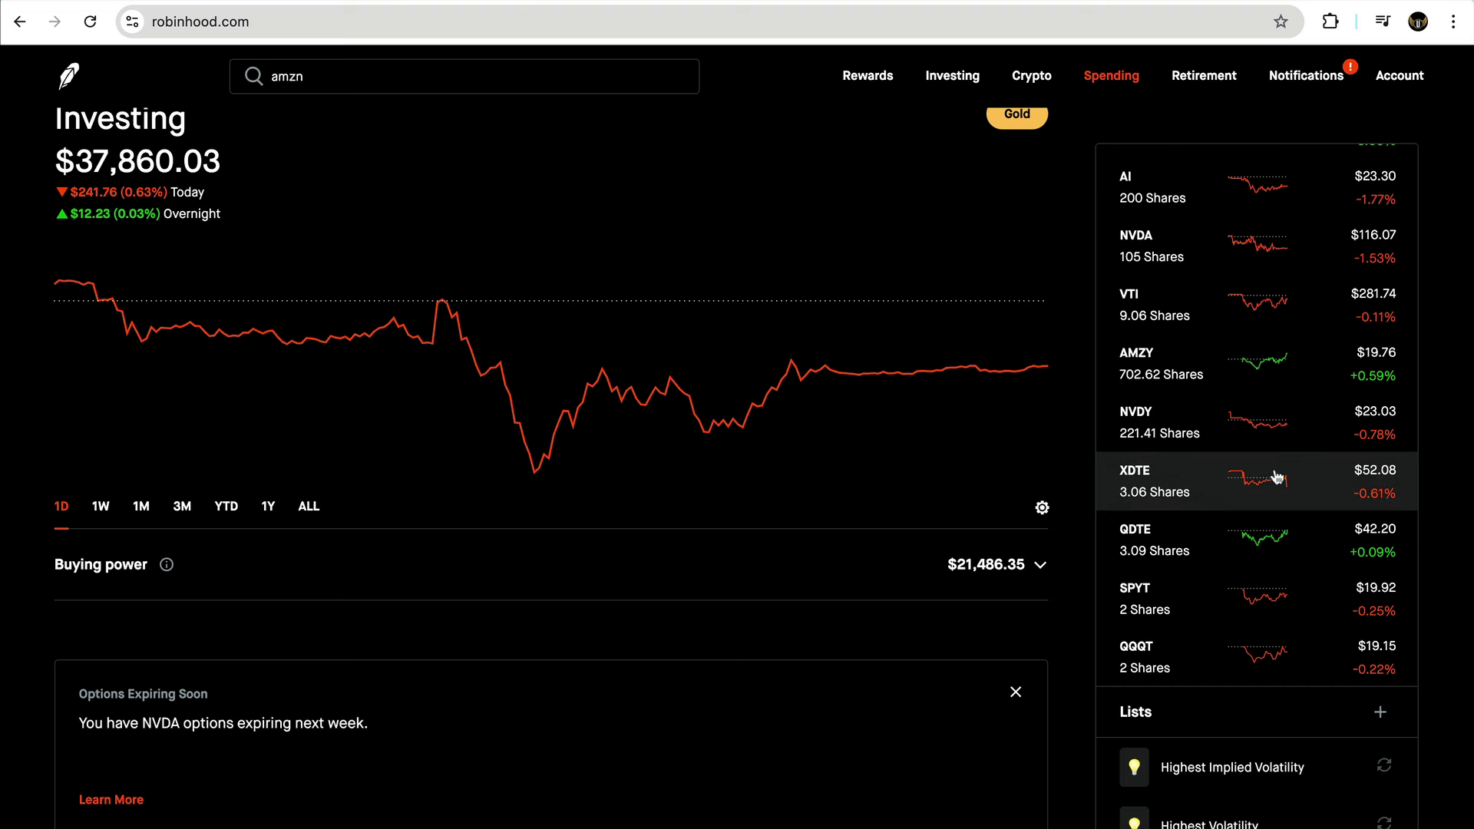
click(1152, 483)
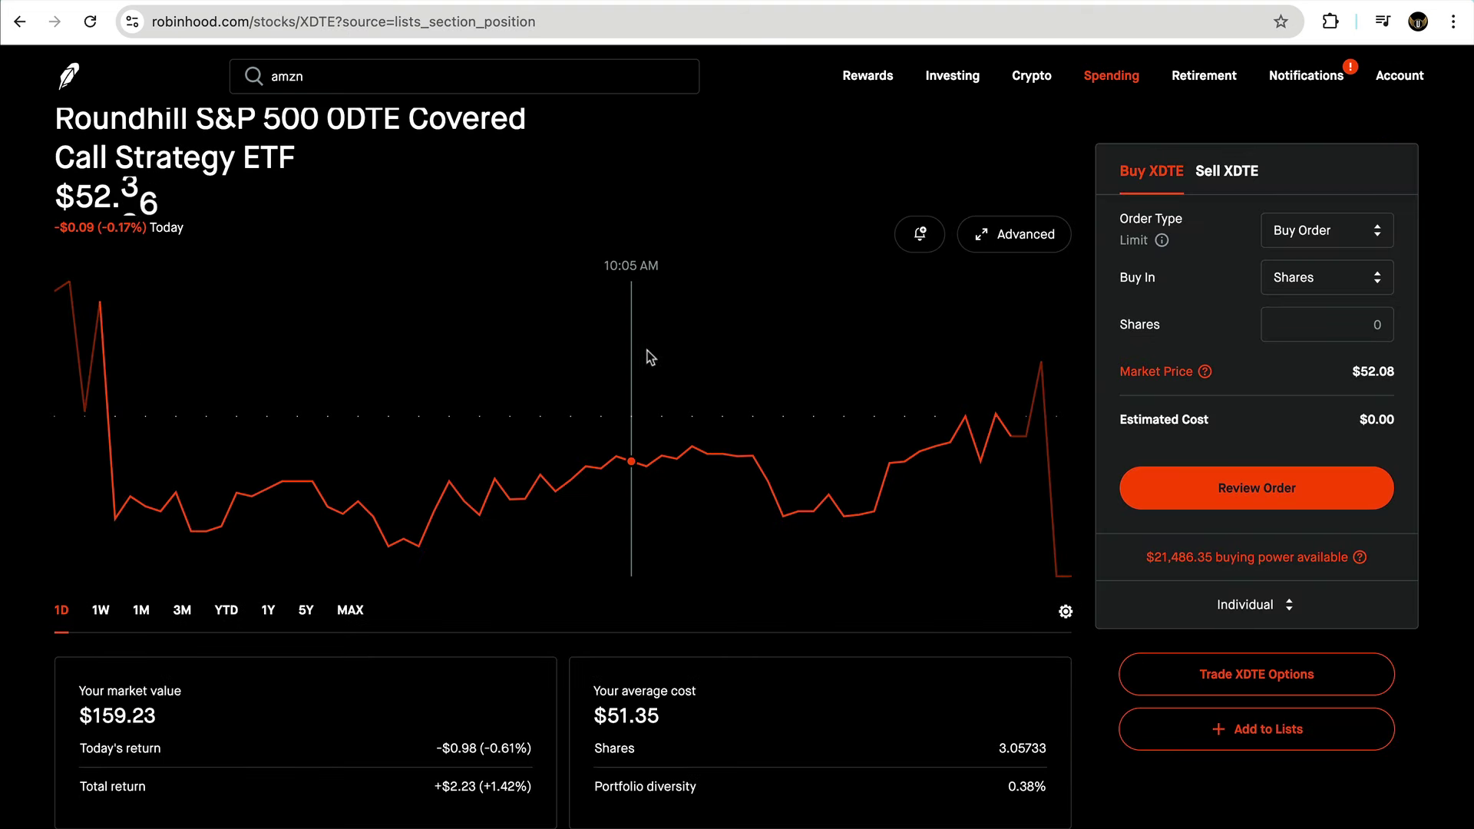
drag(662, 722, 606, 694)
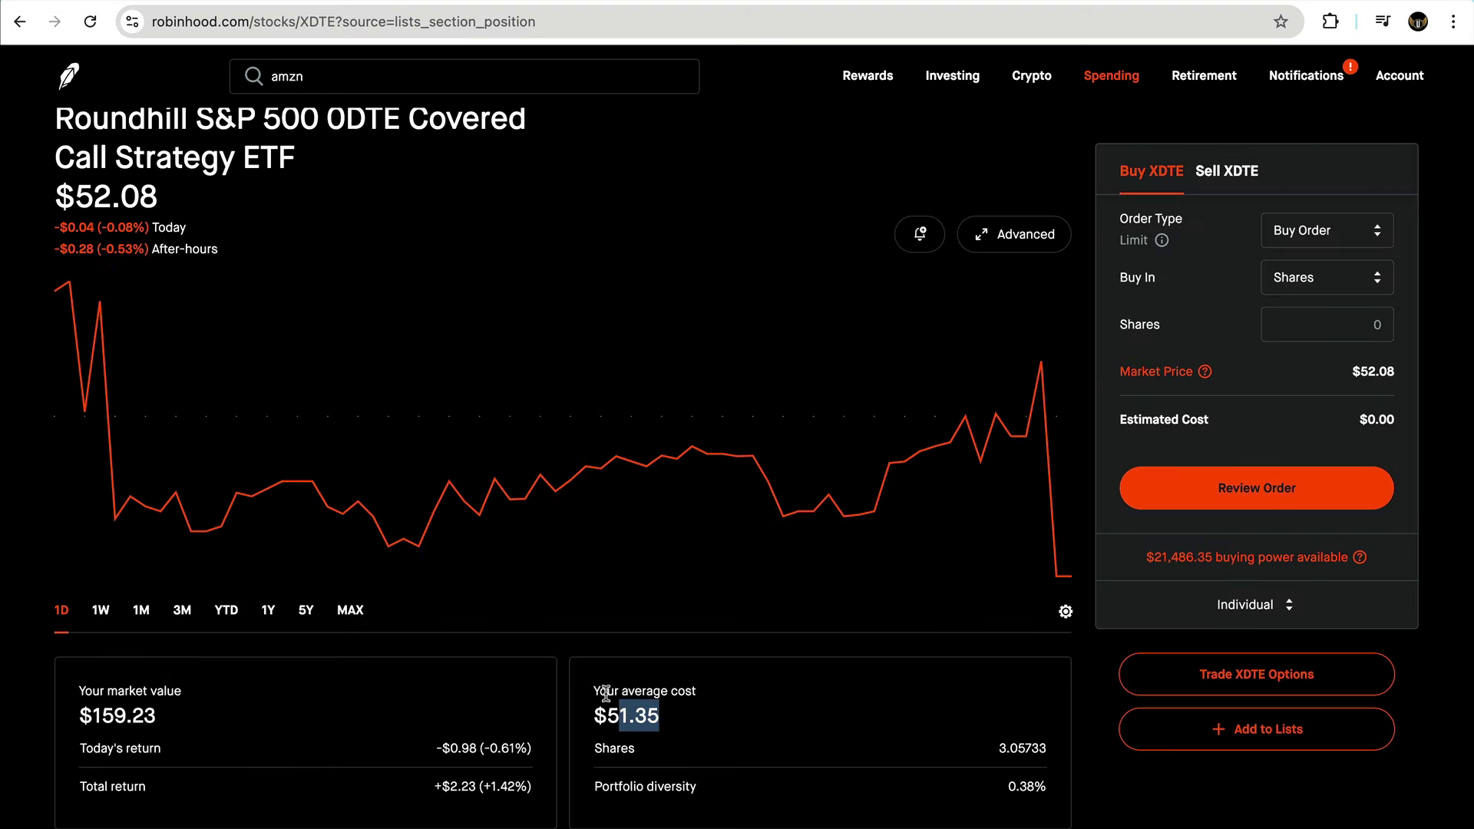
Step: Check the current share price and total return of the XDTE position
double_click(156, 202)
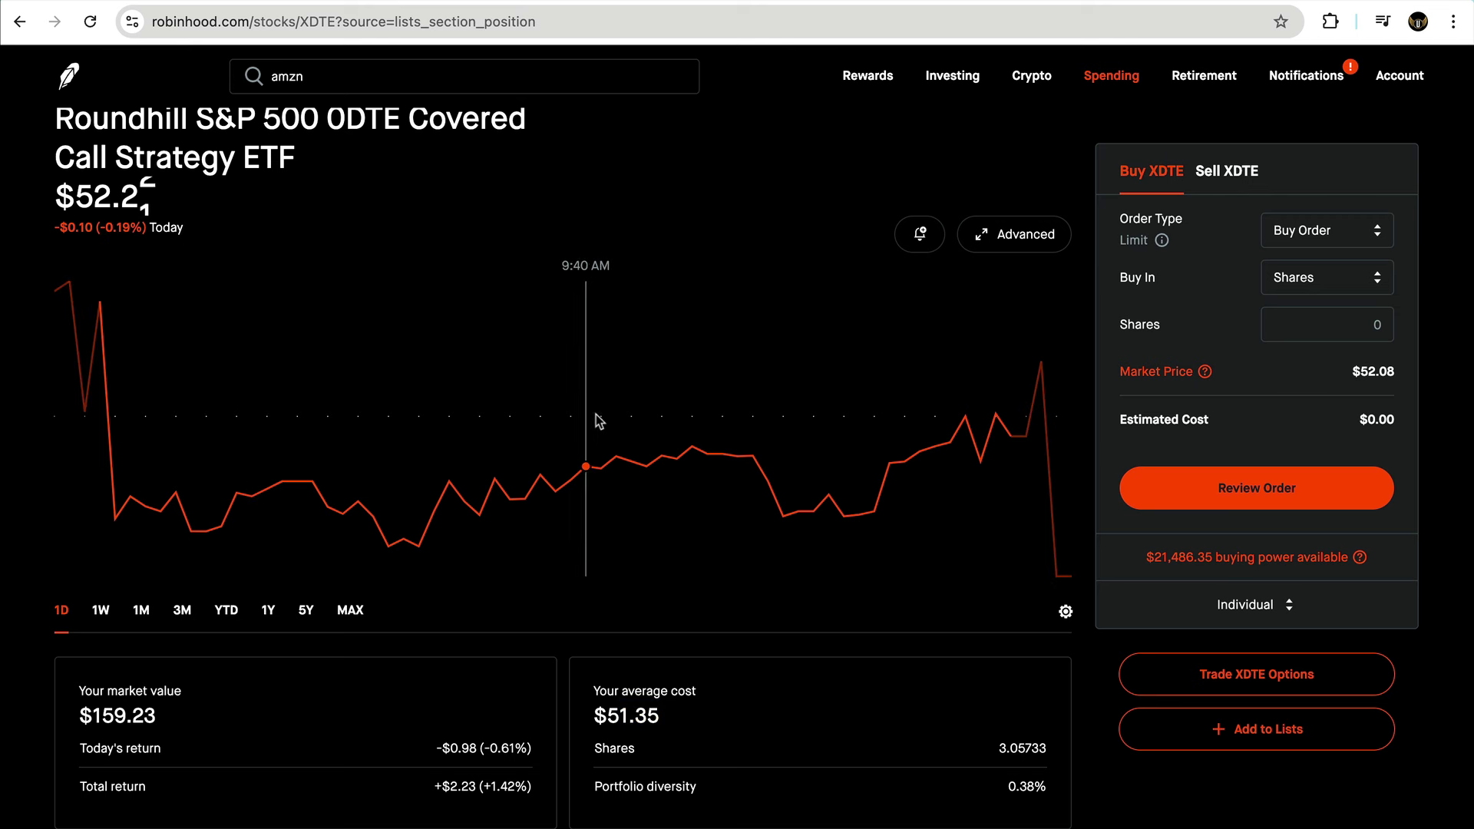
drag(531, 787, 453, 784)
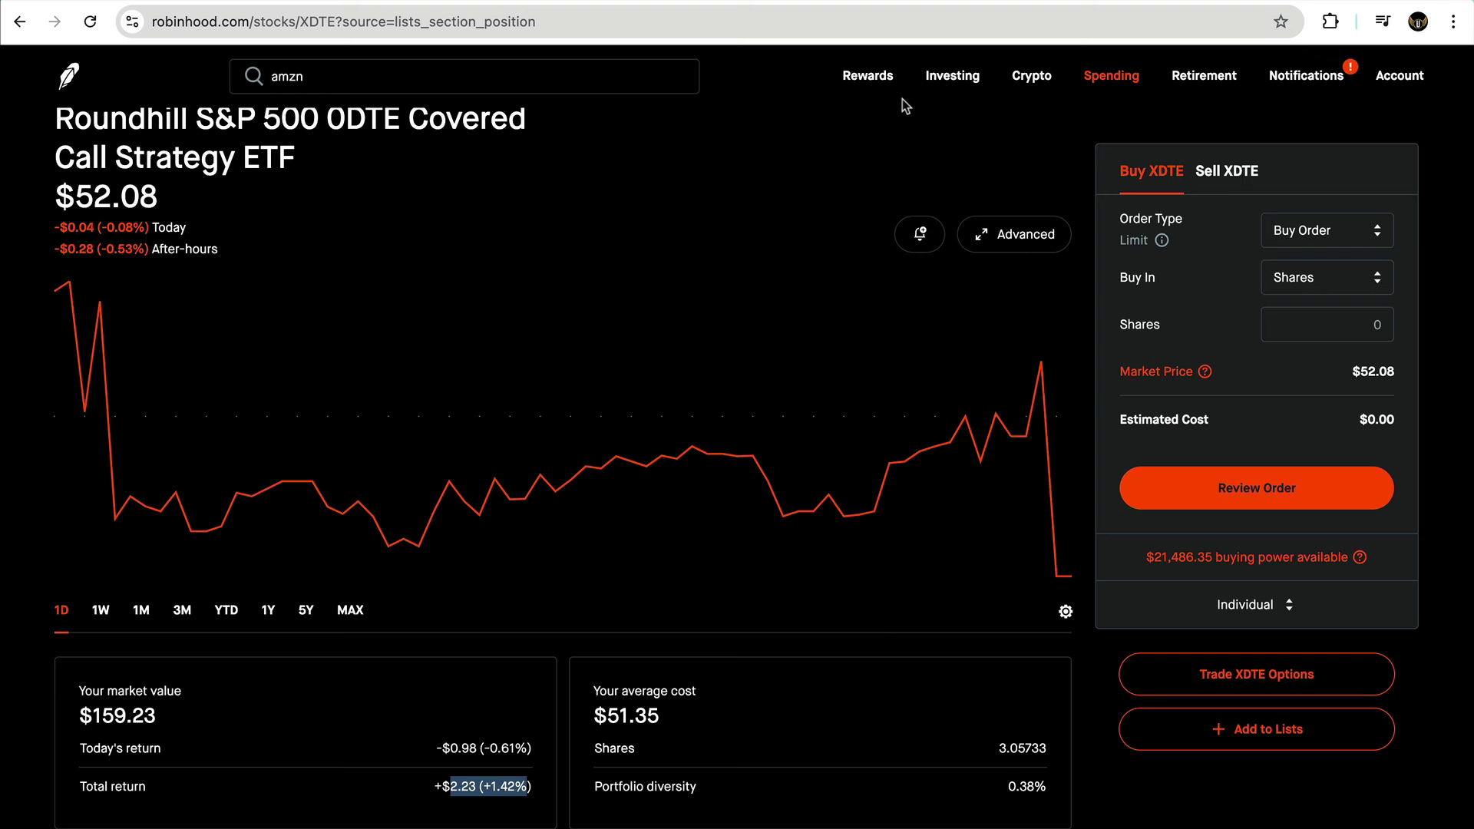
Step: Return to the Robinhood portfolio, open the QDTE position and check its average cost
click(952, 83)
scroll(1274, 581, down, 1)
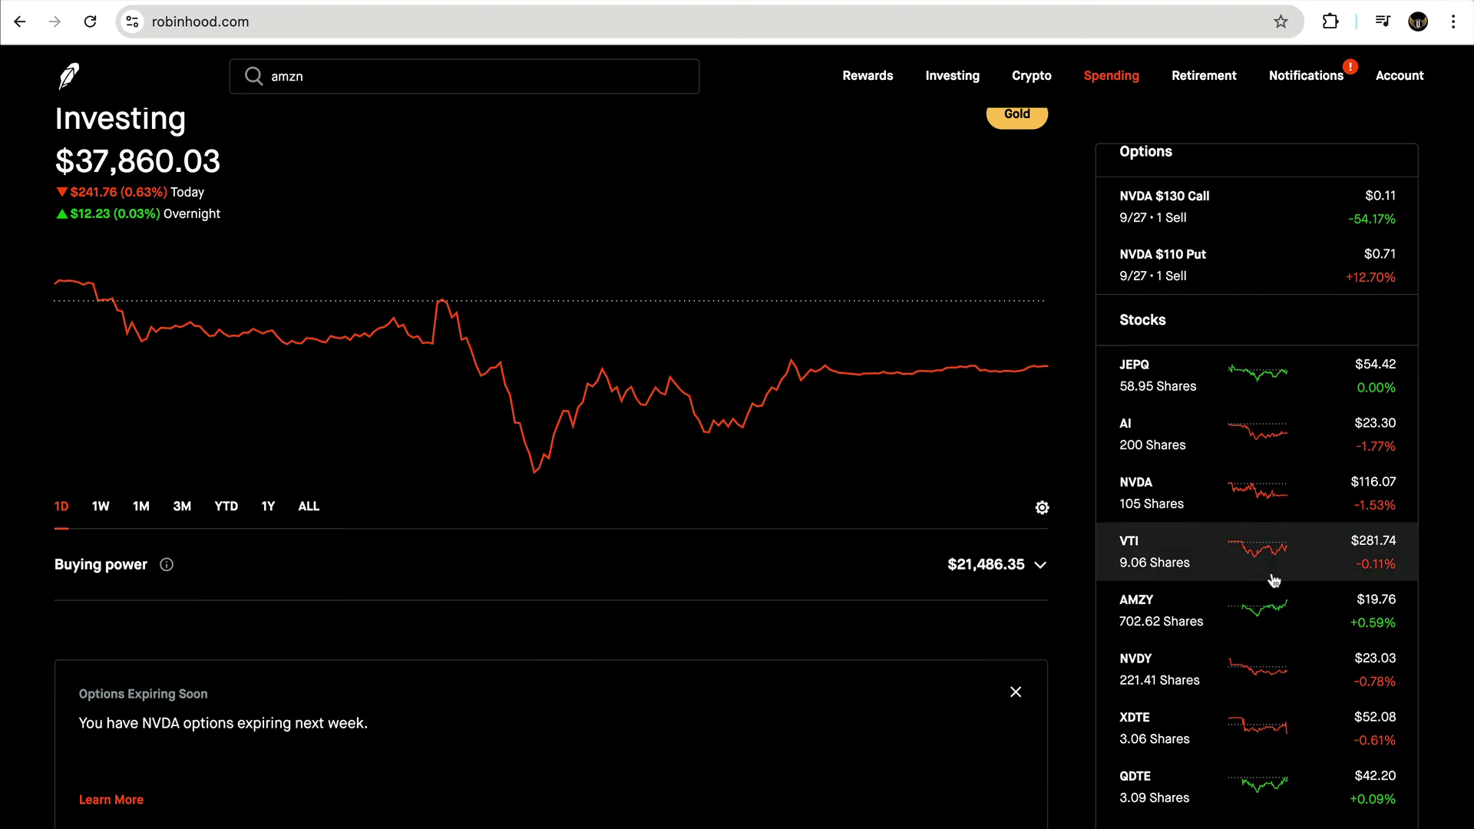
scroll(1274, 581, down, 5)
click(1163, 597)
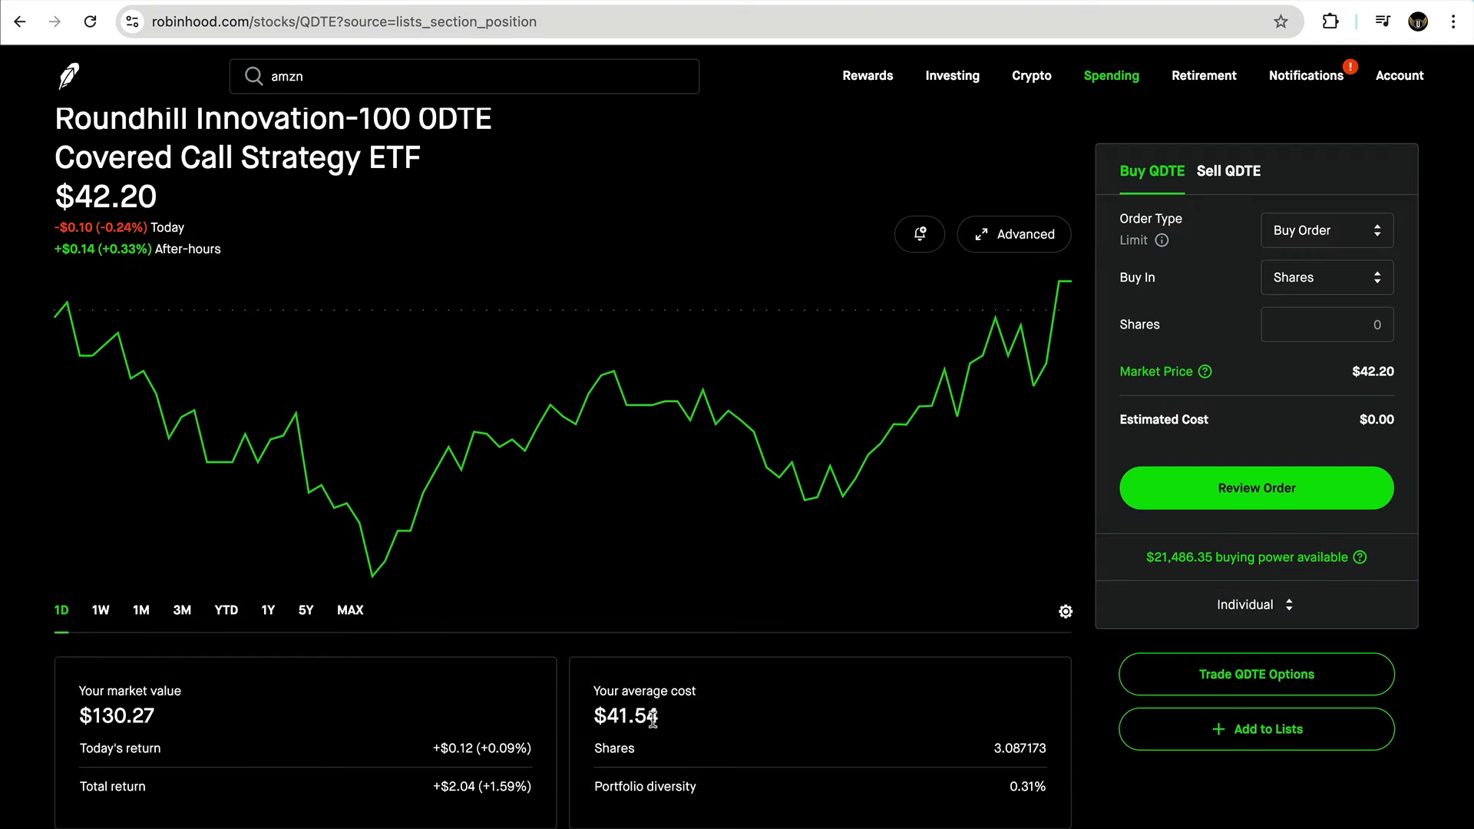
double_click(652, 720)
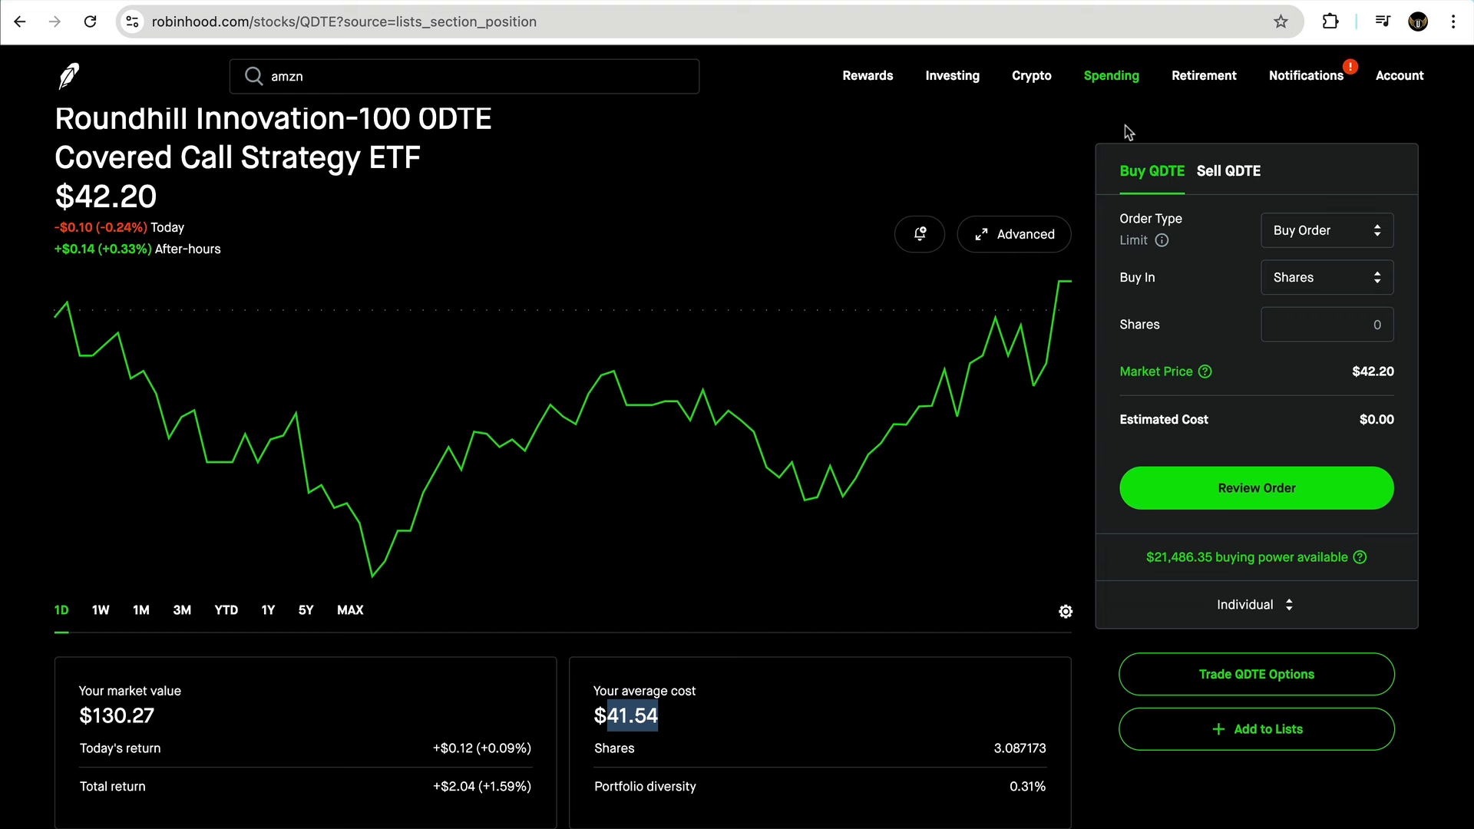
Step: Go back to the portfolio, open the SPYT position and check its average cost
click(952, 75)
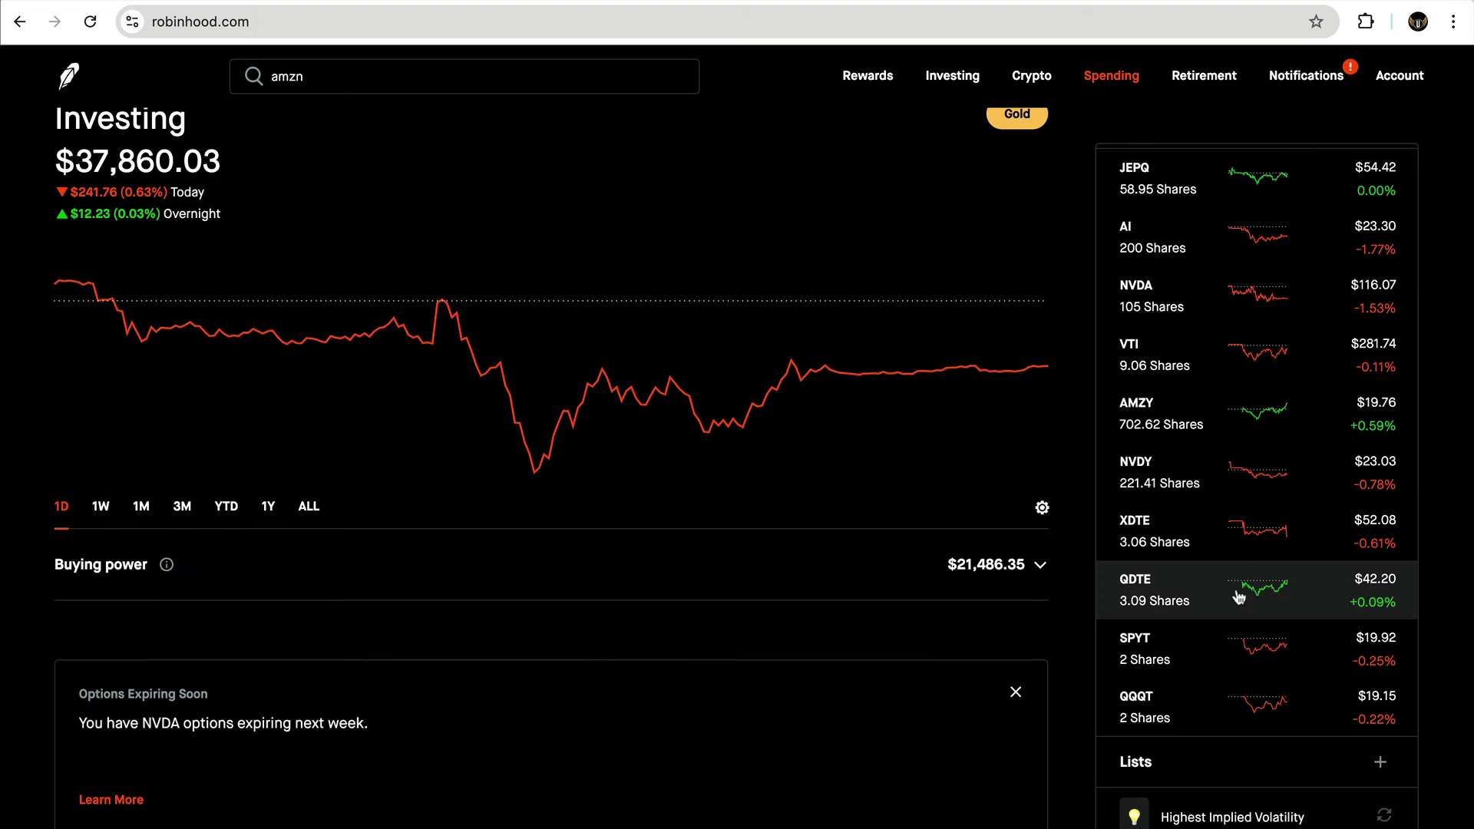
click(1175, 649)
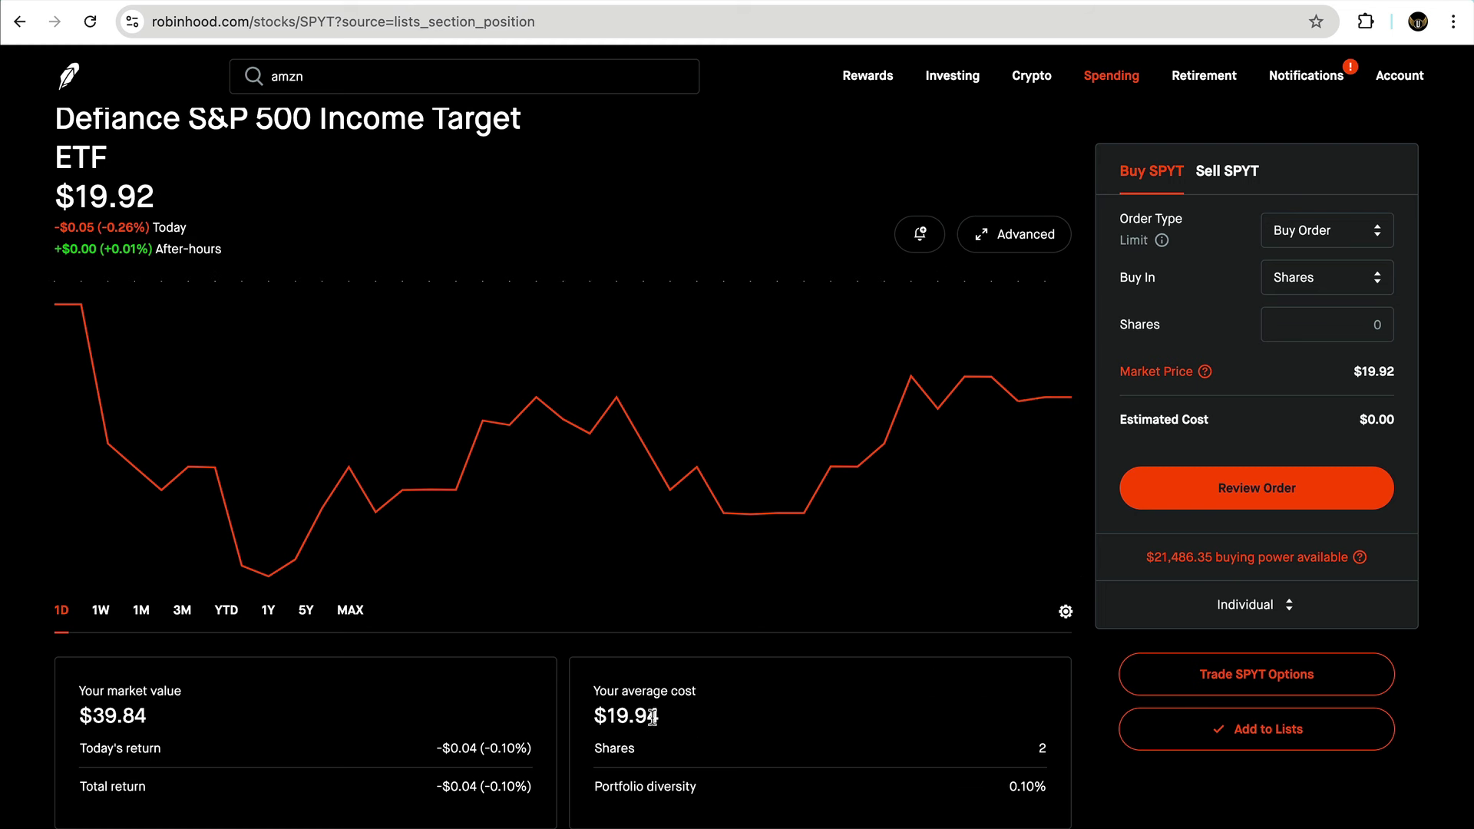
drag(647, 717, 608, 716)
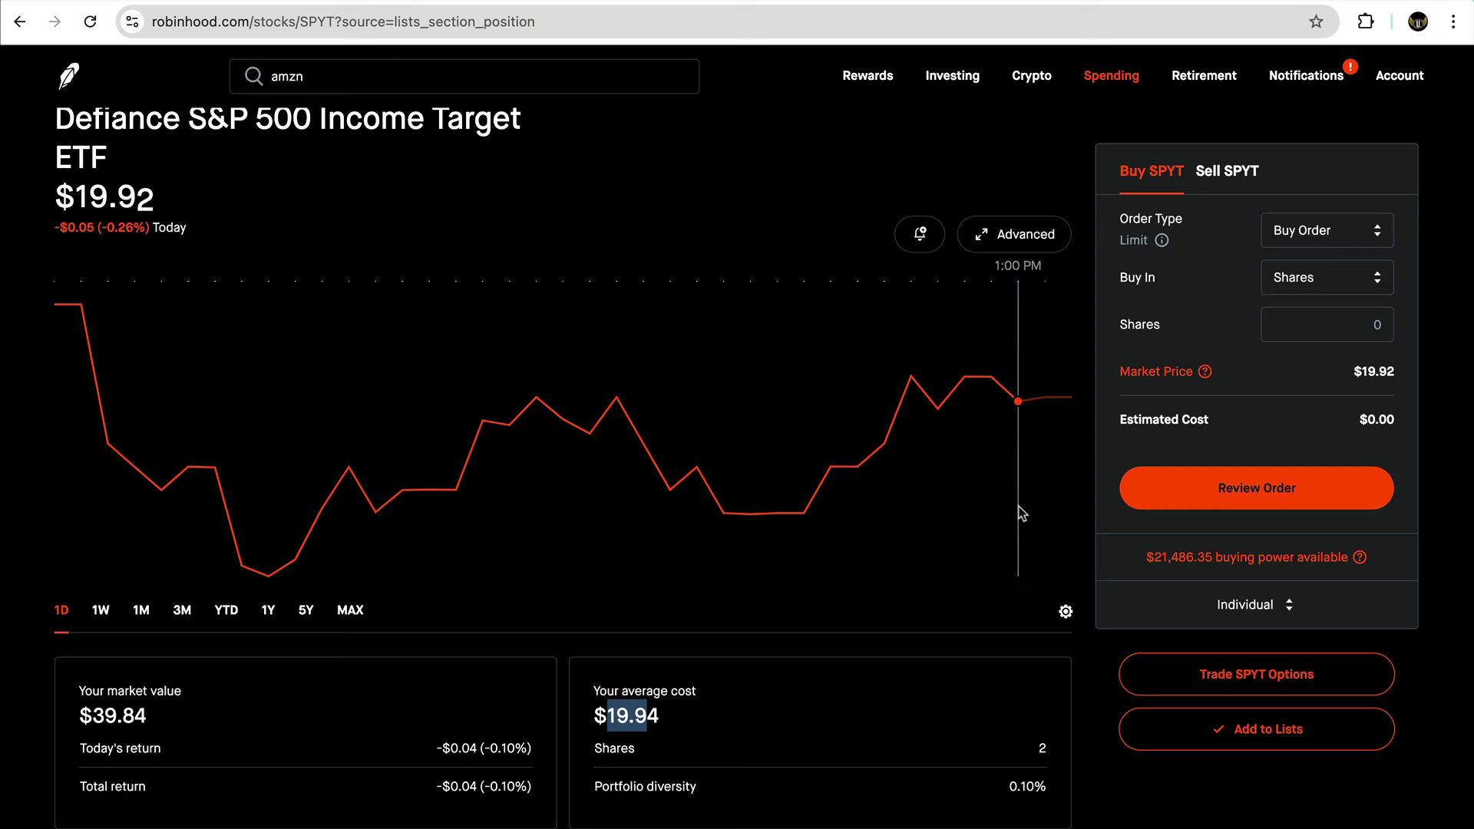
Step: Open the QQQT position from the portfolio's stock holdings and check its average cost
click(954, 77)
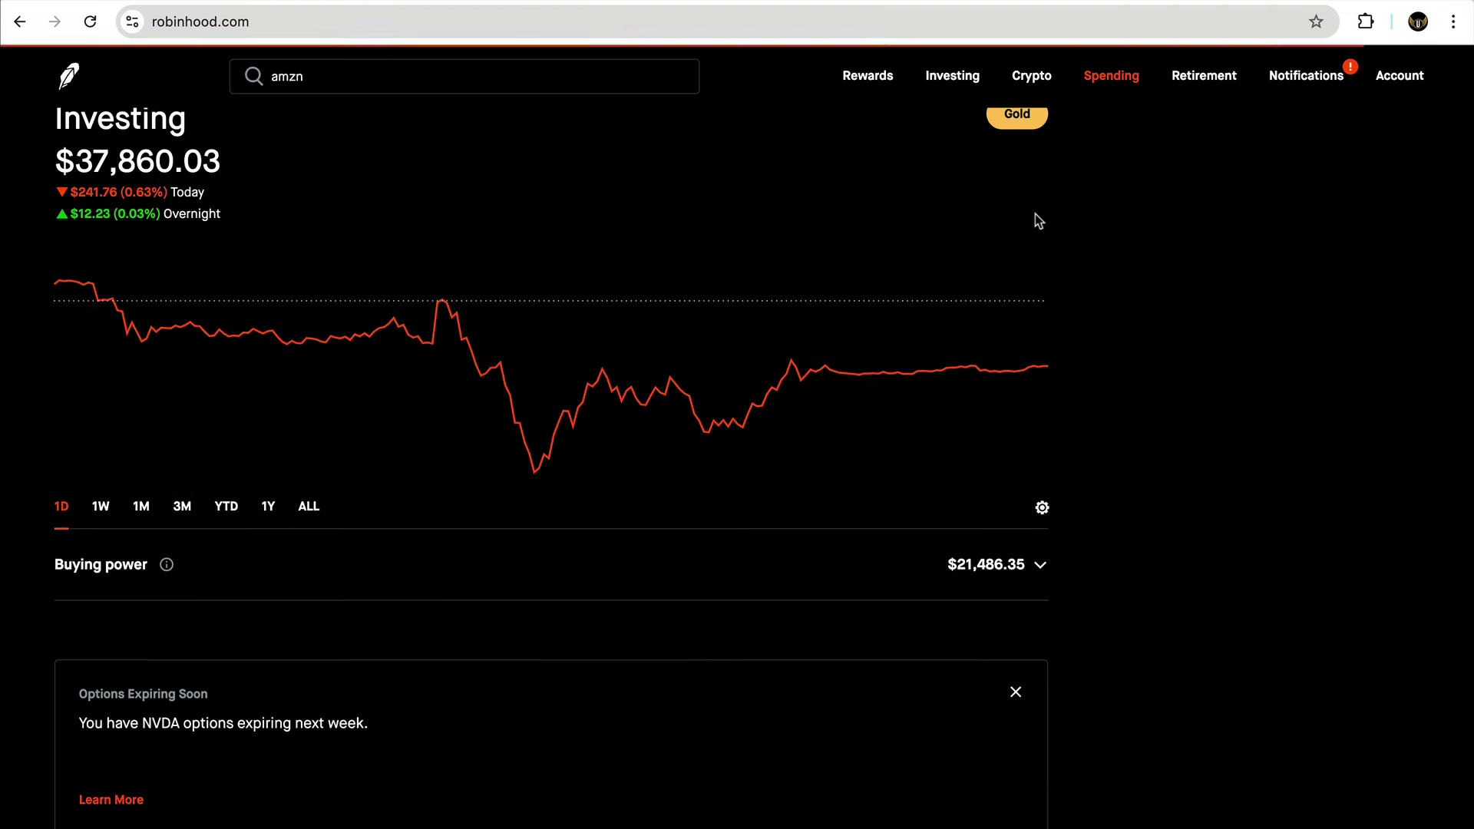
scroll(1122, 487, down, 4)
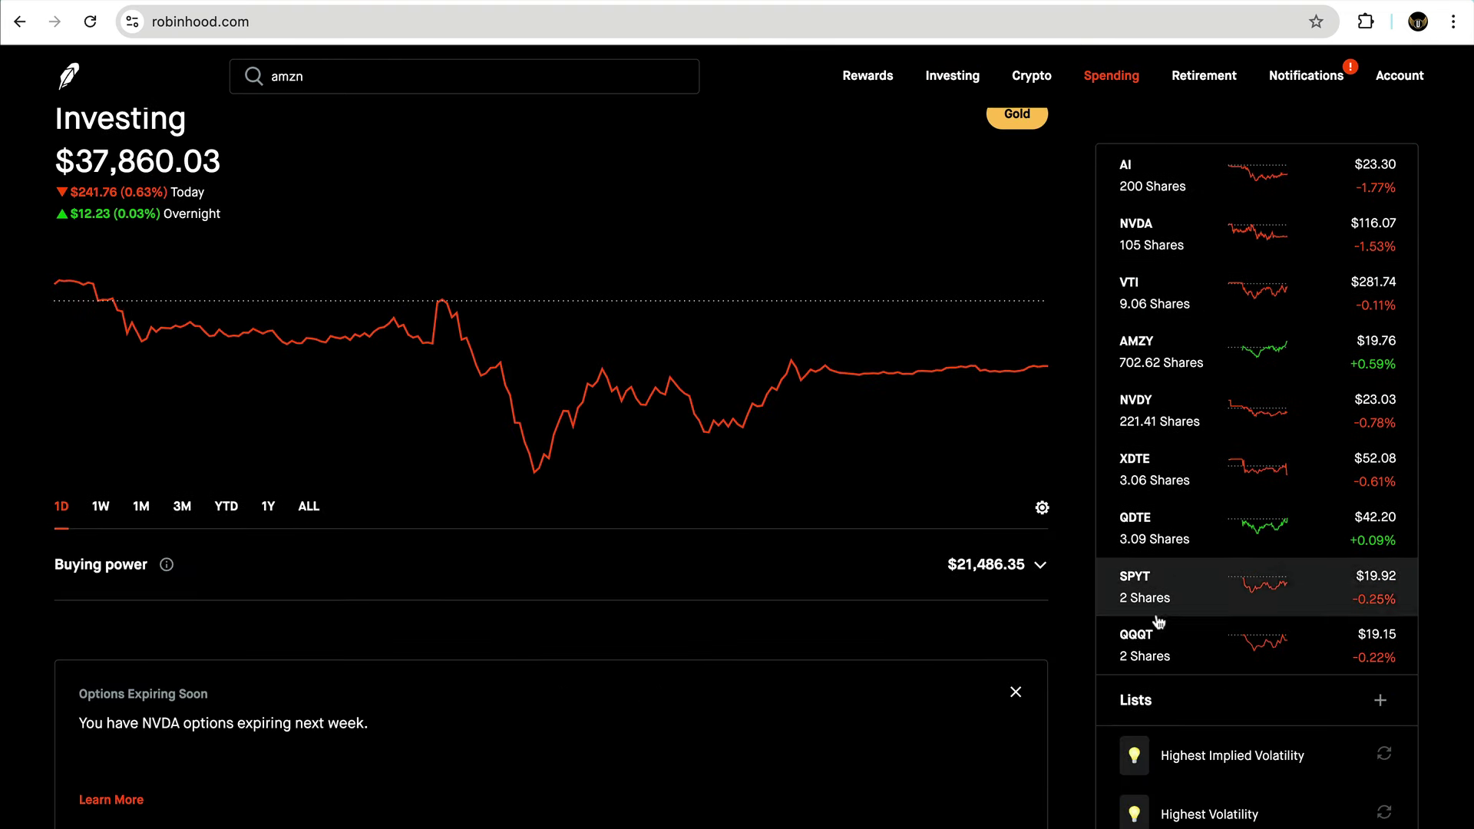
click(1151, 636)
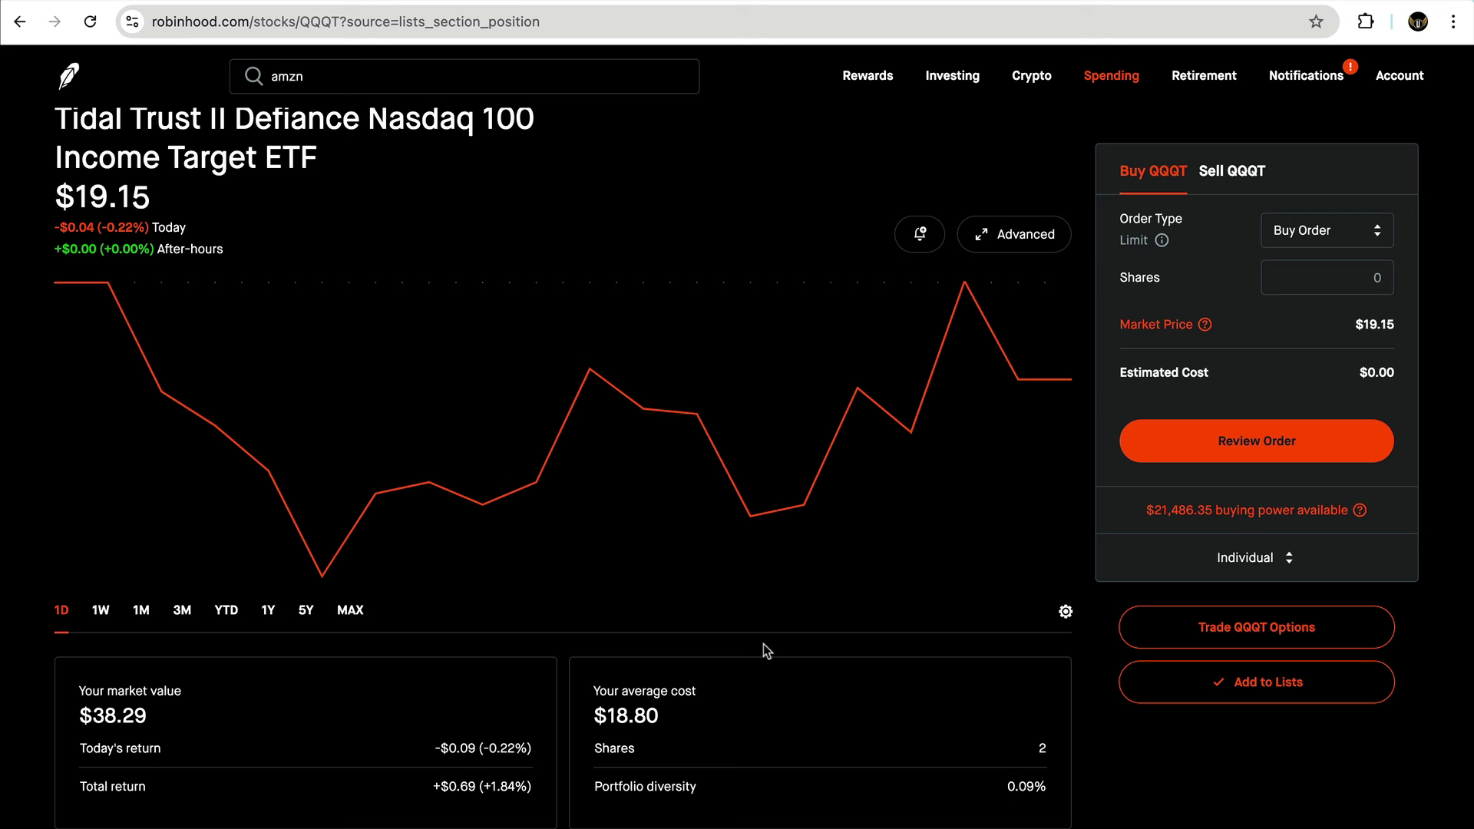
drag(674, 719, 608, 716)
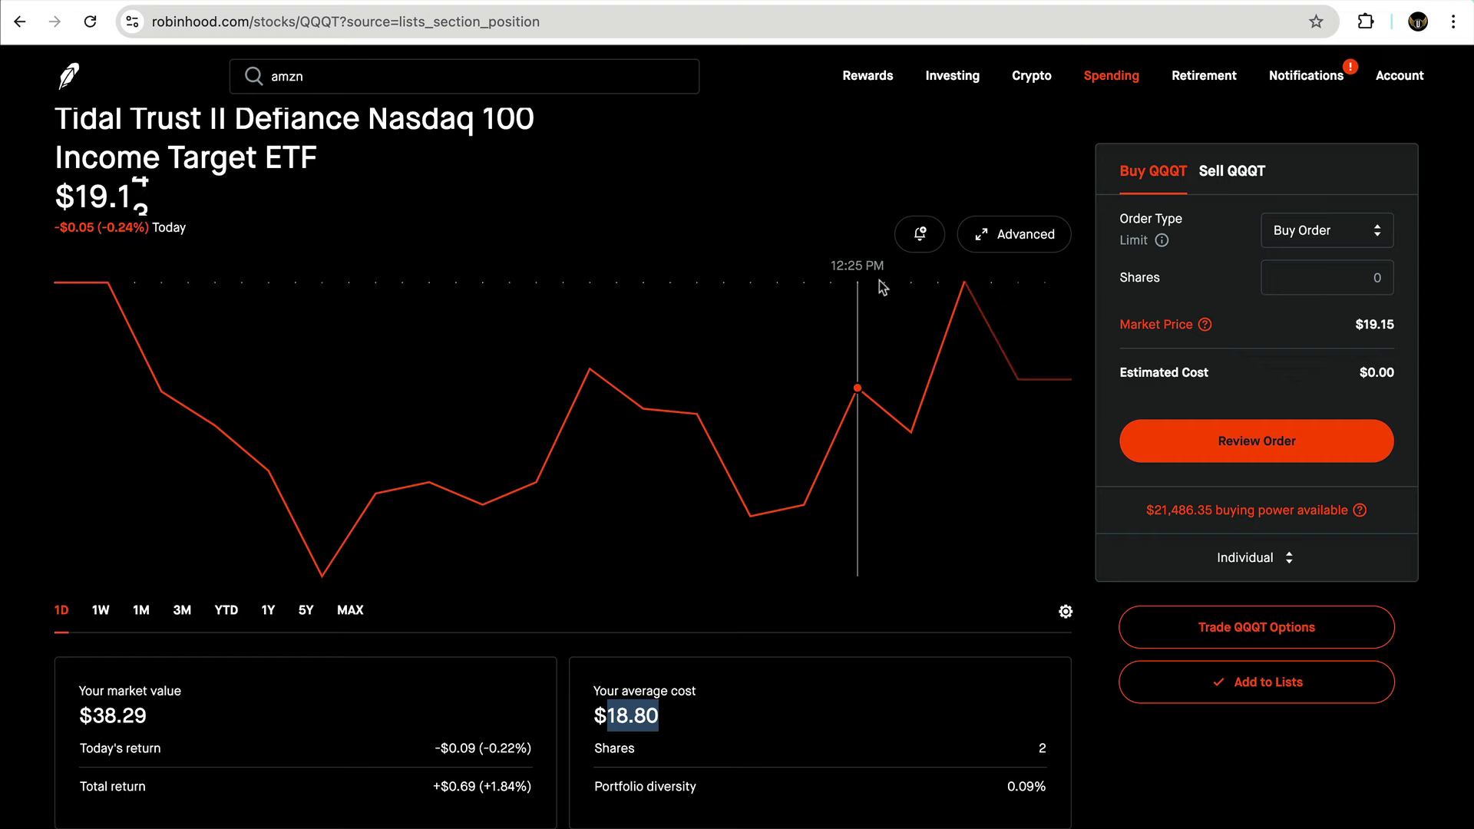
Step: Switch to the Options Tracking Sheet in Google Sheets and select the Total Monthly Income amount
key(ctrl+Tab)
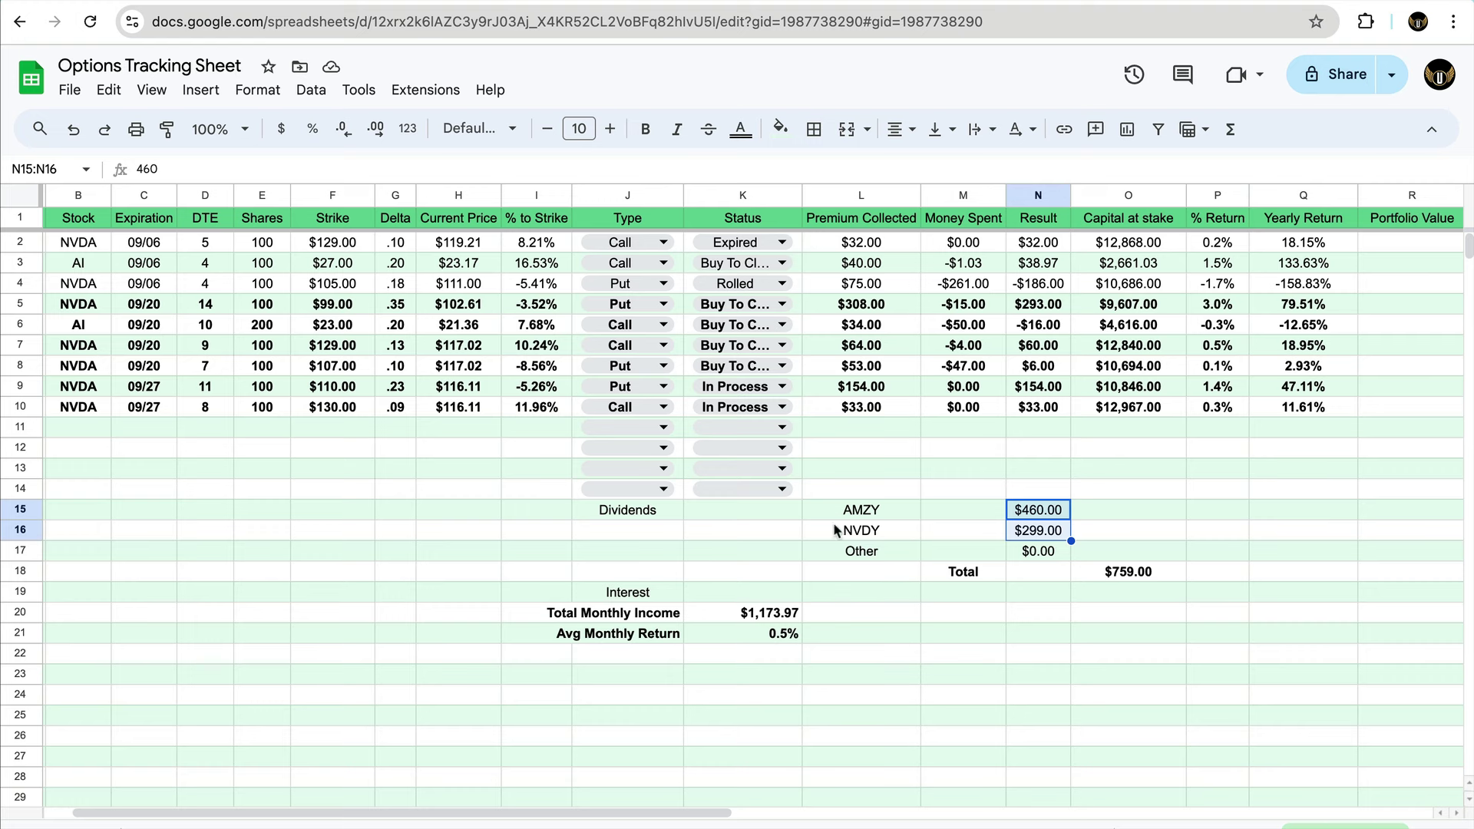
click(764, 613)
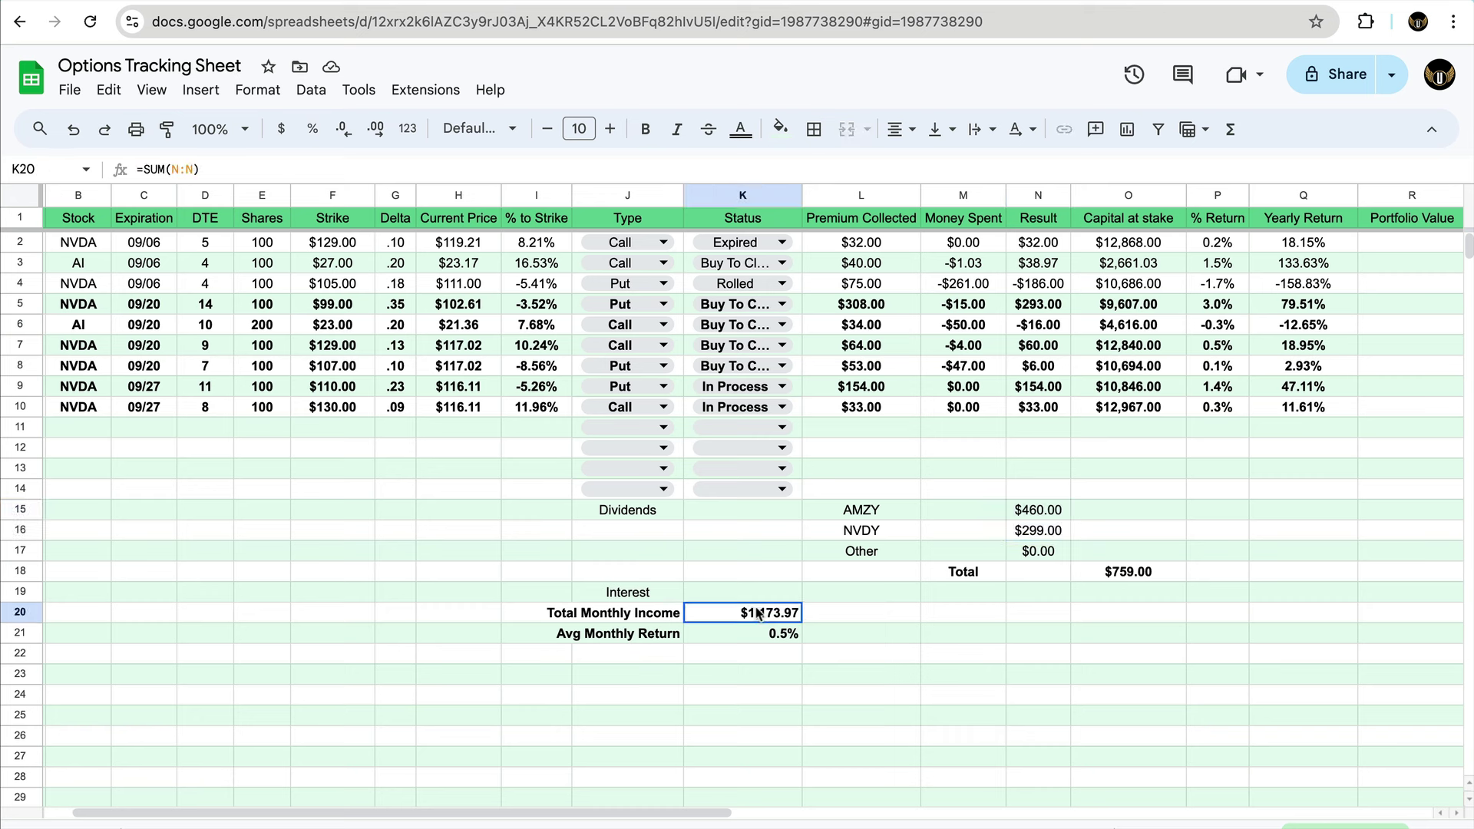